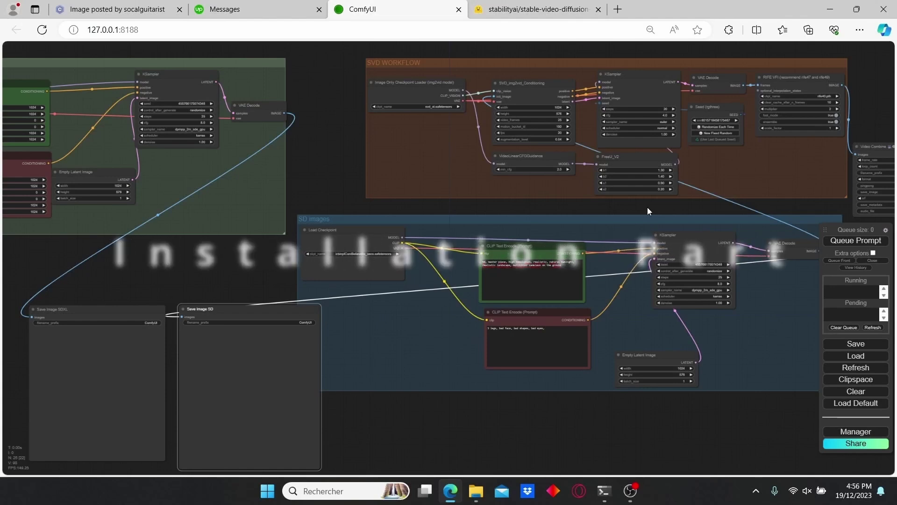
Step: Close the custom node manager, then scroll Hugging Face to the svd_xt.safetensors and svd_xt_image_decoder.safetensors files
{"action": "left_click", "coordinate": [864, 432]}
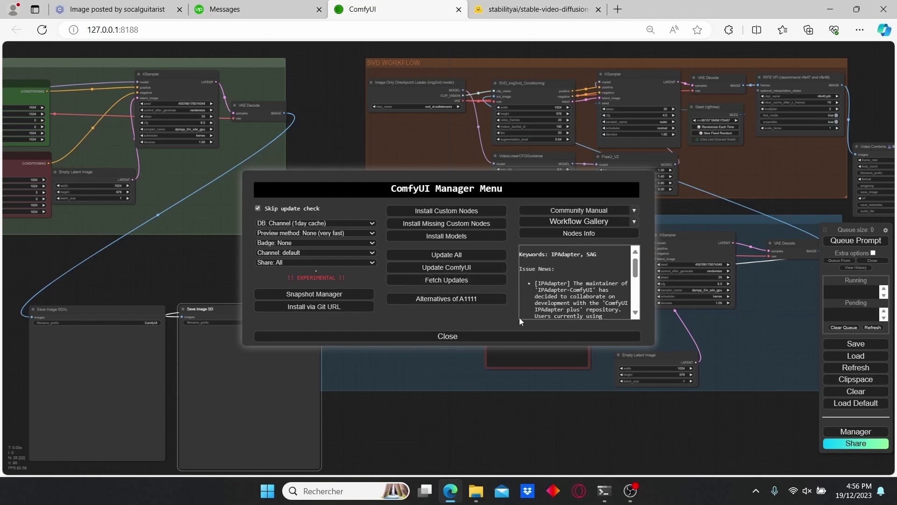
{"action": "left_click", "coordinate": [531, 337]}
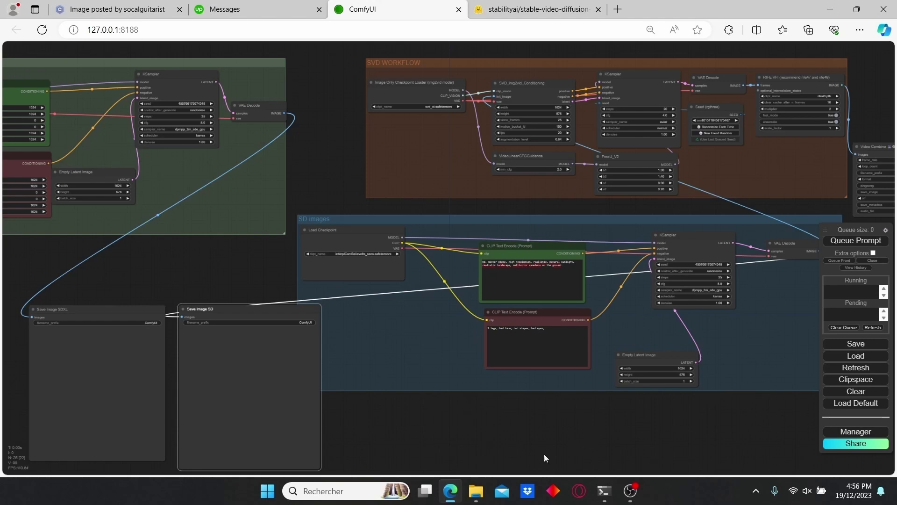
{"action": "mouse_move", "coordinate": [480, 490]}
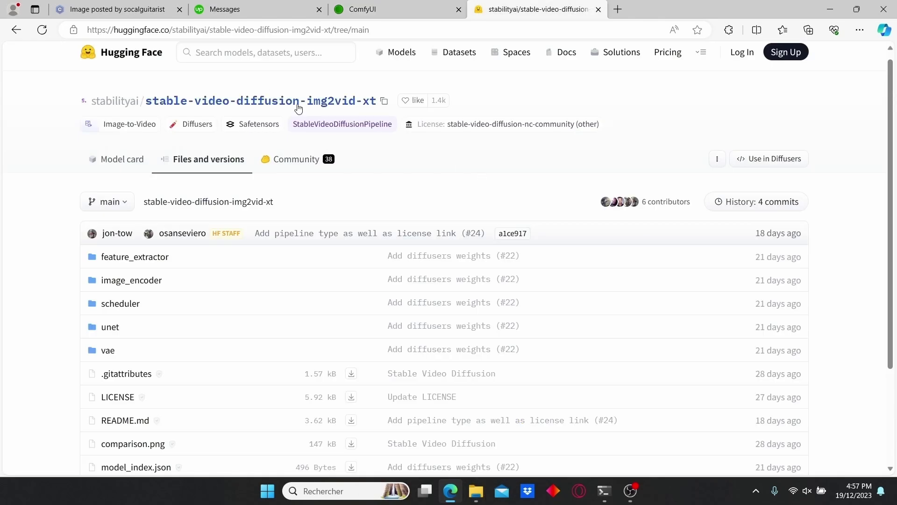
{"action": "scroll", "coordinate": [398, 171], "scroll_direction": "down", "scroll_amount": 3}
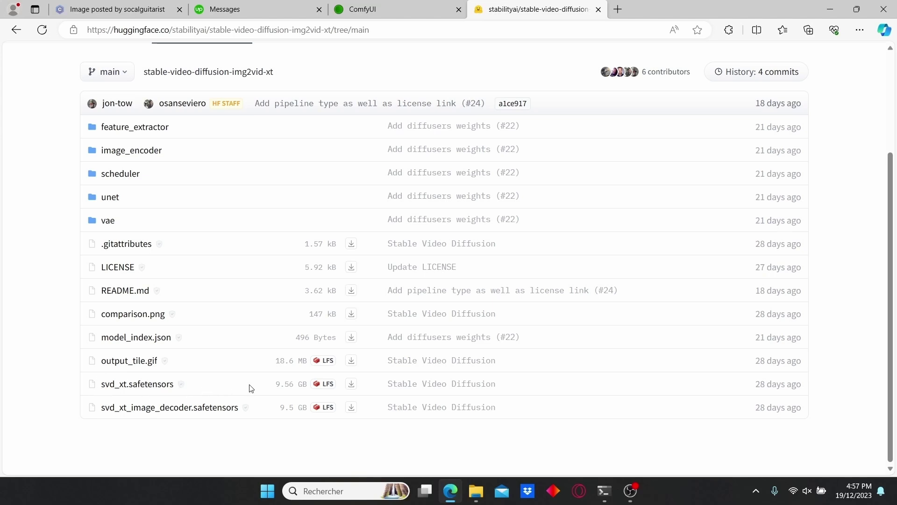
Step: Bring up the checkpoints File Explorer window and show its full ComfyUI\models\checkpoints path
{"action": "left_click", "coordinate": [481, 493]}
{"action": "left_click", "coordinate": [464, 453]}
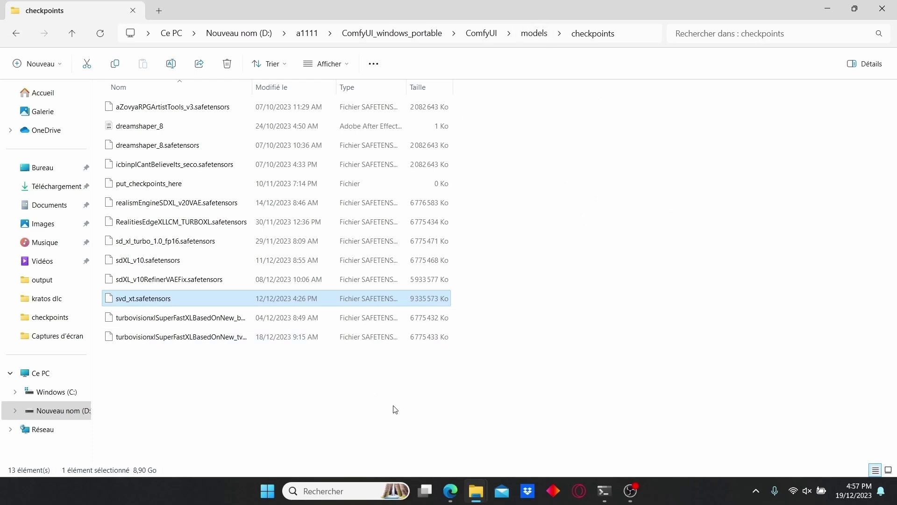
{"action": "left_click", "coordinate": [636, 33]}
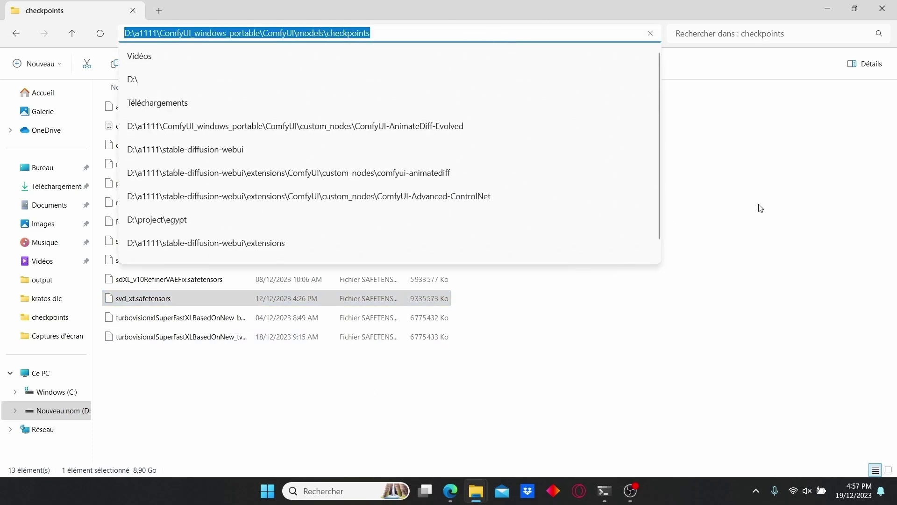
{"action": "left_click", "coordinate": [643, 383]}
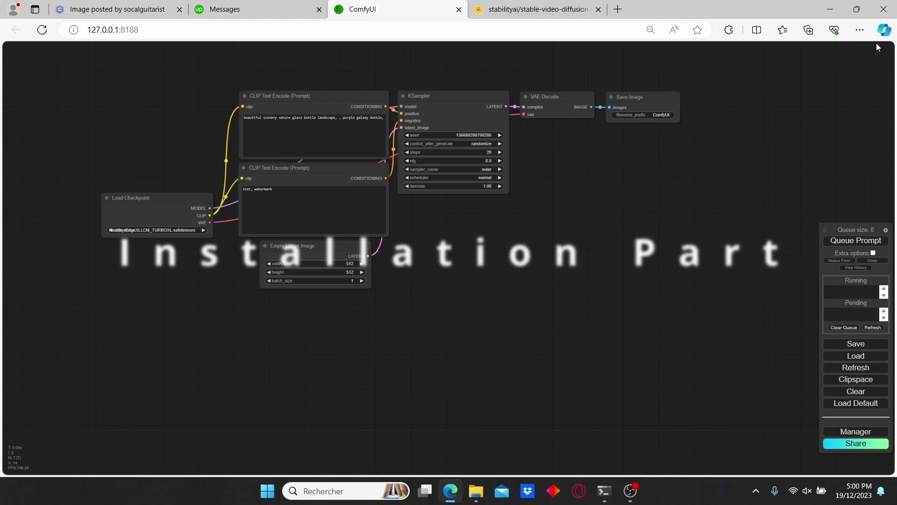
Step: Drag SVD SDXL VS SD.json from Edge's downloads list onto the ComfyUI canvas
{"action": "left_click", "coordinate": [860, 31]}
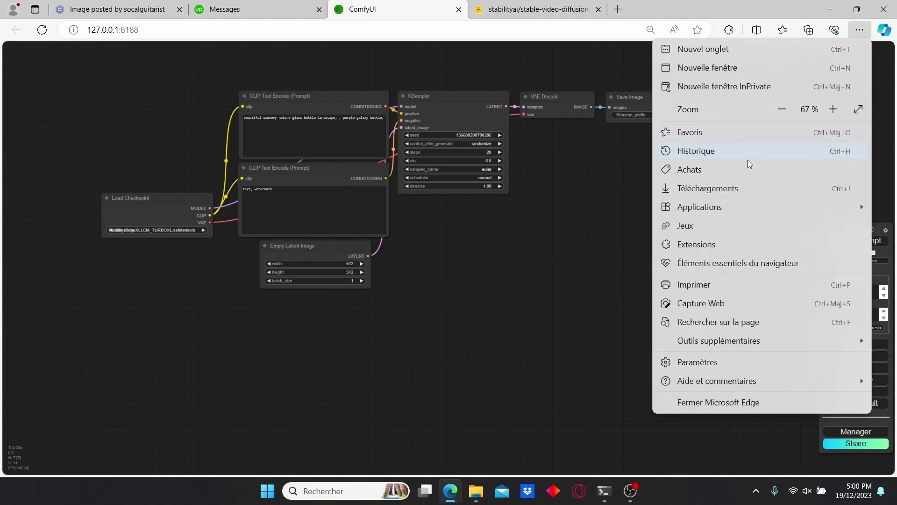
{"action": "left_click", "coordinate": [714, 189]}
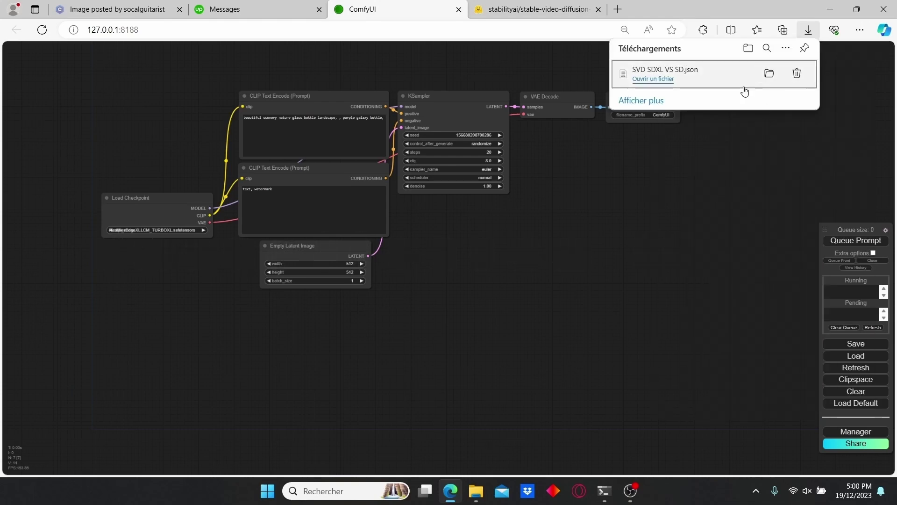
{"action": "left_click_drag", "start_coordinate": [696, 78], "coordinate": [518, 261]}
{"action": "left_click_drag", "start_coordinate": [274, 329], "coordinate": [534, 225]}
{"action": "scroll", "coordinate": [596, 273], "scroll_direction": "down", "scroll_amount": 4}
Step: Pan and zoom across the SDXL-Images and SD images groups to review their nodes
{"action": "scroll", "coordinate": [534, 226], "scroll_direction": "down", "scroll_amount": 2}
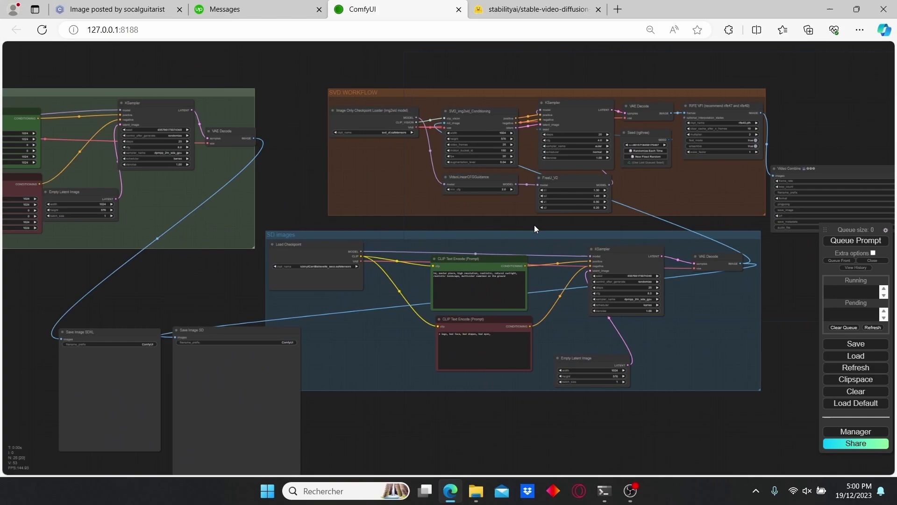
{"action": "scroll", "coordinate": [535, 225], "scroll_direction": "up", "scroll_amount": 1}
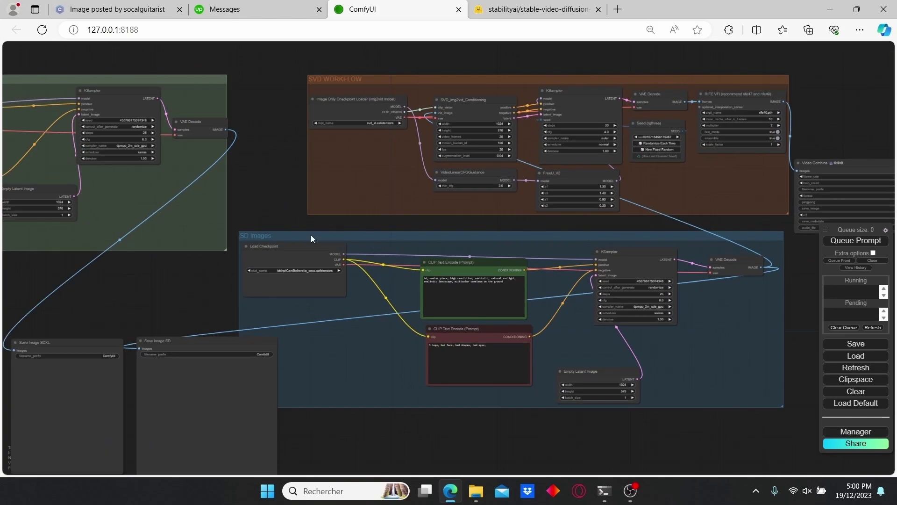
{"action": "left_click_drag", "start_coordinate": [257, 209], "coordinate": [425, 146]}
{"action": "scroll", "coordinate": [424, 147], "scroll_direction": "up", "scroll_amount": 4}
{"action": "left_click_drag", "start_coordinate": [525, 207], "coordinate": [378, 142]}
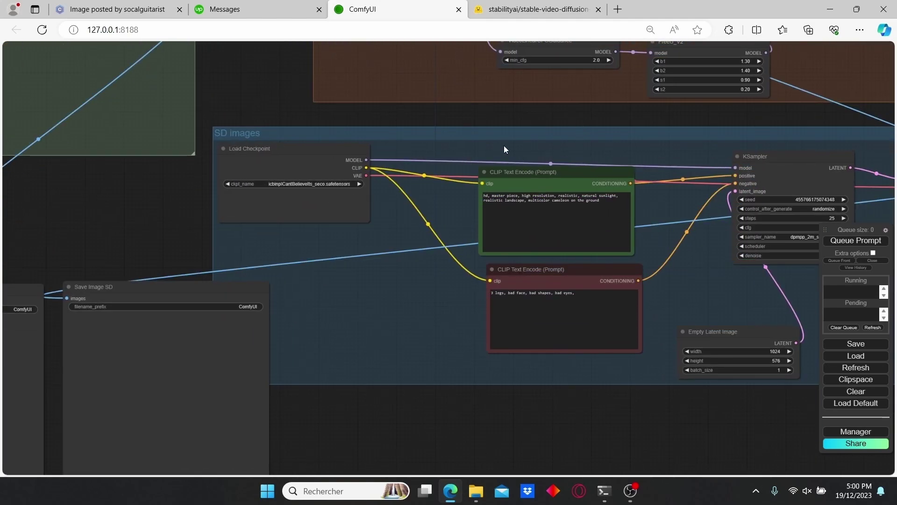
{"action": "scroll", "coordinate": [304, 144], "scroll_direction": "down", "scroll_amount": 2}
{"action": "left_click_drag", "start_coordinate": [252, 116], "coordinate": [733, 241]}
{"action": "left_click_drag", "start_coordinate": [268, 298], "coordinate": [391, 346]}
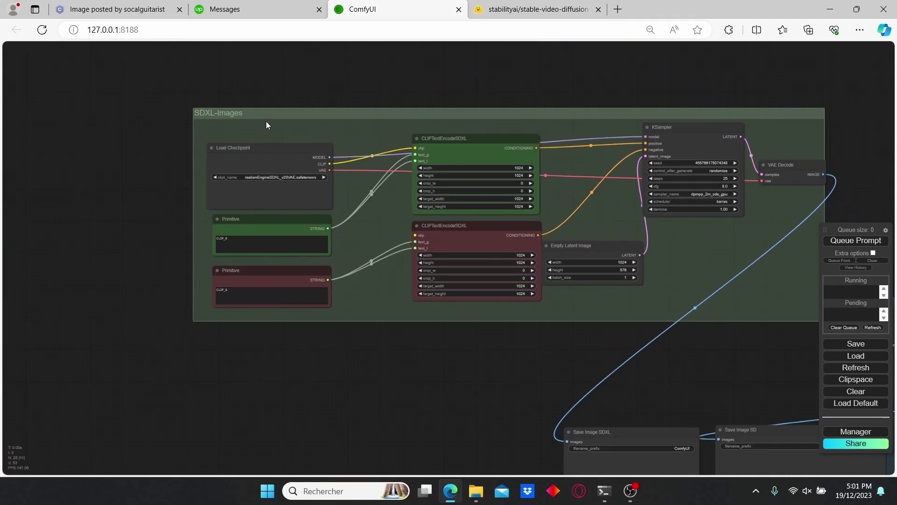
{"action": "scroll", "coordinate": [329, 199], "scroll_direction": "up", "scroll_amount": 2}
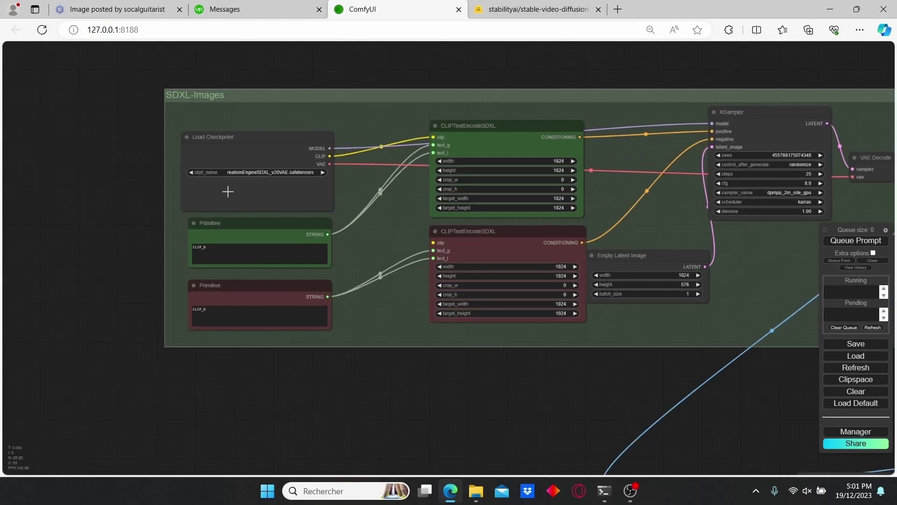
Step: Pan over the SVD WORKFLOW group to review it up to the Video Combine node
{"action": "left_click_drag", "start_coordinate": [629, 332], "coordinate": [133, 315]}
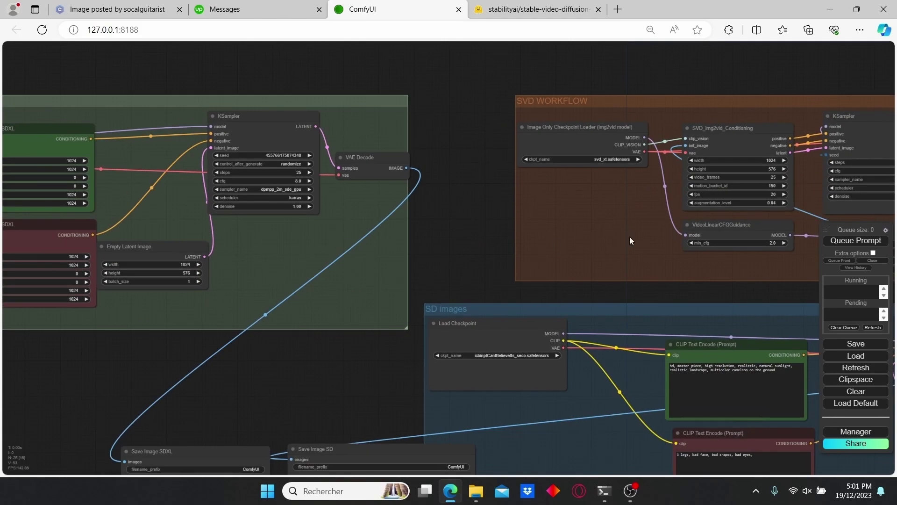
{"action": "left_click_drag", "start_coordinate": [630, 240], "coordinate": [274, 247]}
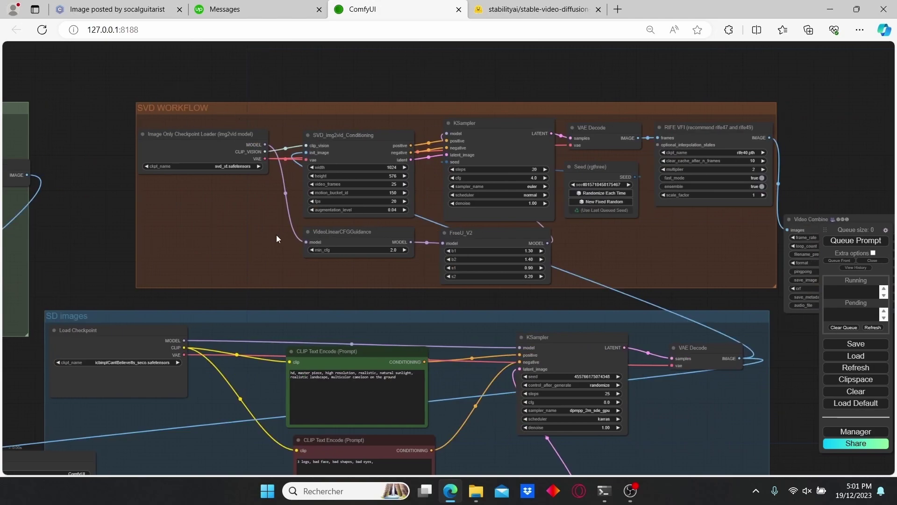
{"action": "scroll", "coordinate": [276, 234], "scroll_direction": "up", "scroll_amount": 3}
{"action": "scroll", "coordinate": [276, 234], "scroll_direction": "down", "scroll_amount": 2}
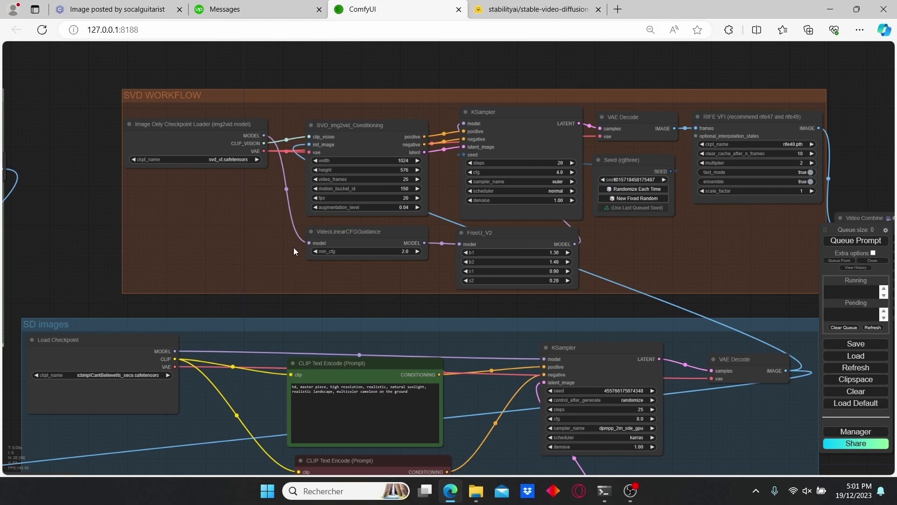
{"action": "scroll", "coordinate": [294, 248], "scroll_direction": "down", "scroll_amount": 2}
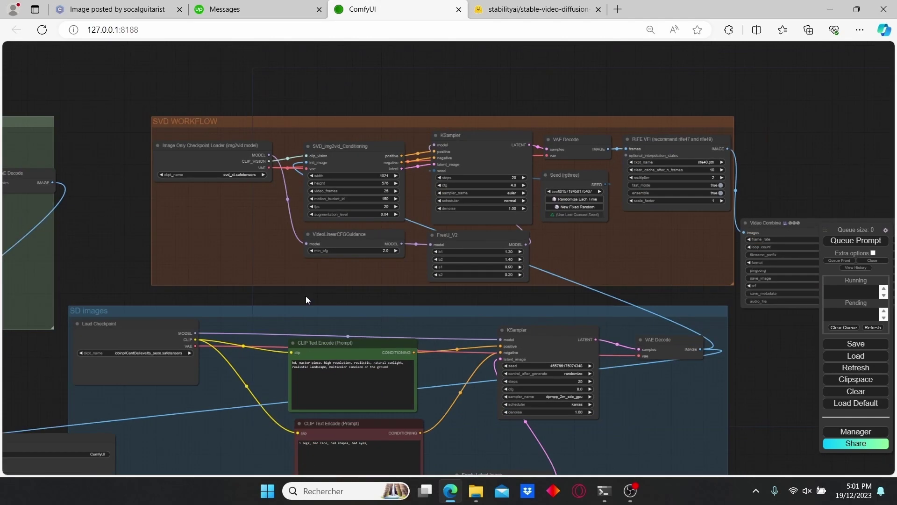
{"action": "left_click_drag", "start_coordinate": [306, 296], "coordinate": [363, 291]}
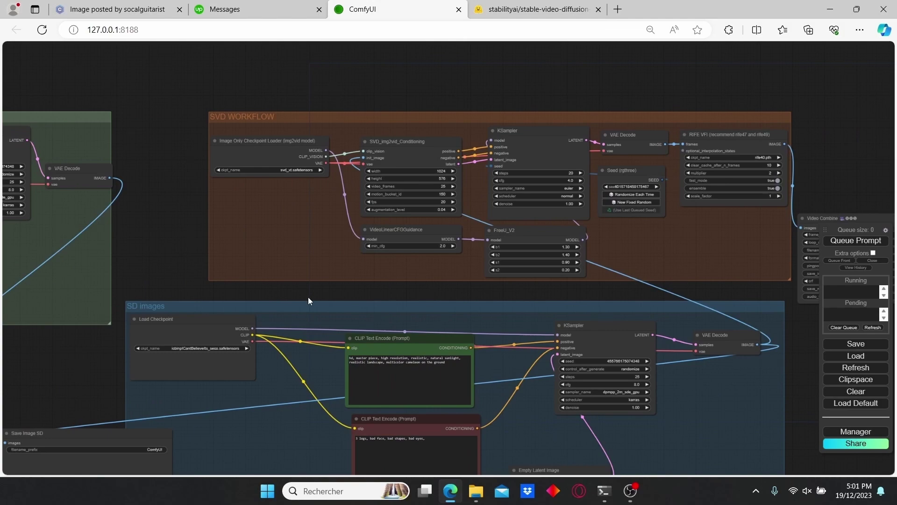
{"action": "left_click_drag", "start_coordinate": [218, 295], "coordinate": [257, 295]}
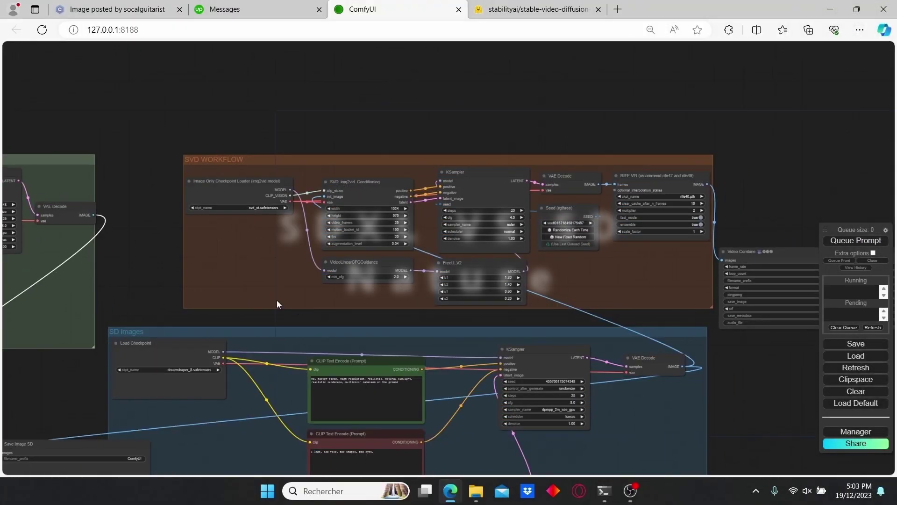
Step: Bypass all nodes in the SVD WORKFLOW group
{"action": "scroll", "coordinate": [259, 238], "scroll_direction": "up", "scroll_amount": 2}
{"action": "right_click", "coordinate": [260, 239]}
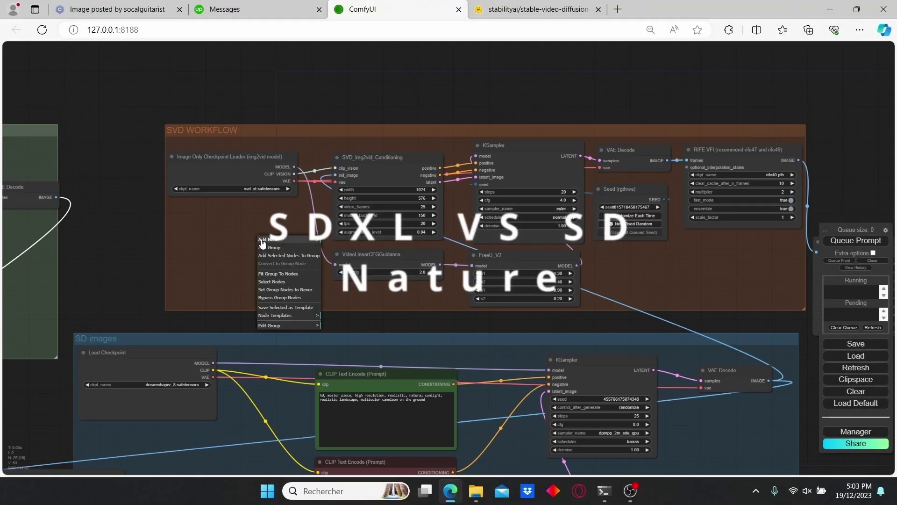
{"action": "left_click", "coordinate": [289, 298]}
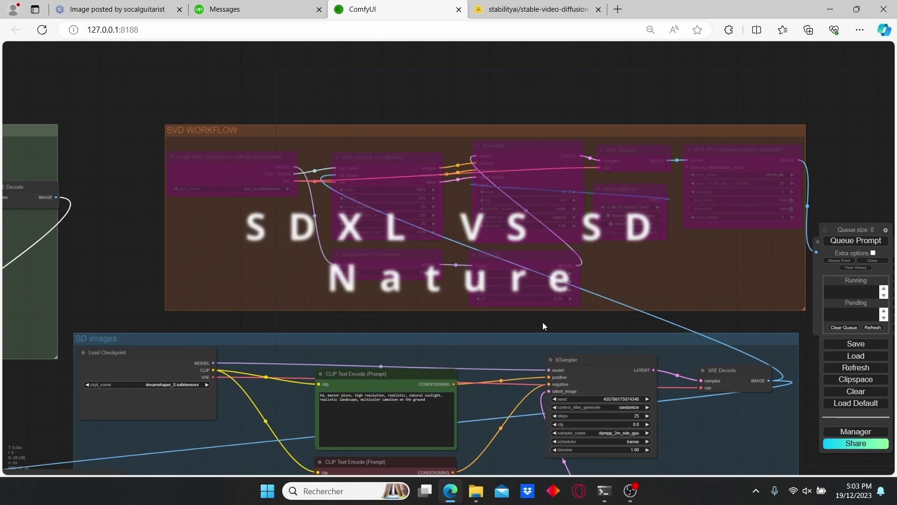
Step: Select the SD images group's full positive prompt about a realistic multicolor cameleon
{"action": "scroll", "coordinate": [545, 324], "scroll_direction": "down", "scroll_amount": 1}
{"action": "left_click_drag", "start_coordinate": [391, 333], "coordinate": [491, 246]}
{"action": "scroll", "coordinate": [255, 344], "scroll_direction": "up", "scroll_amount": 4}
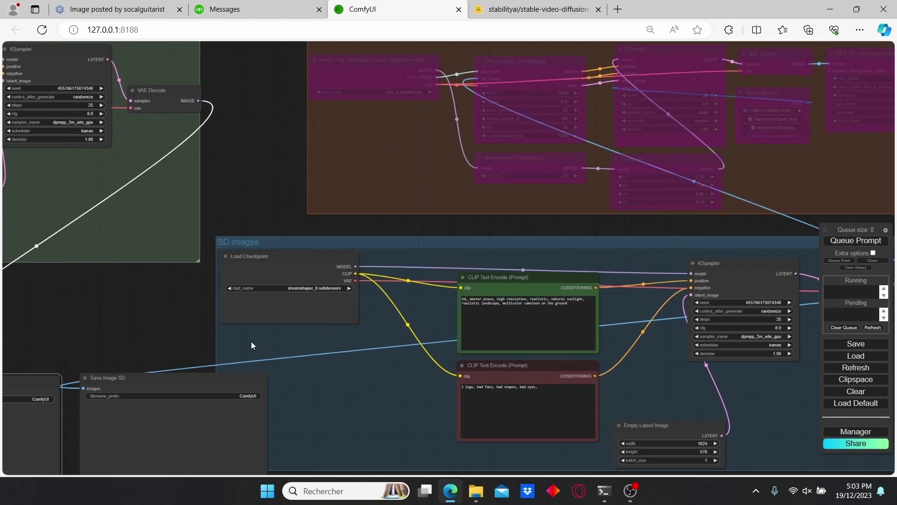
{"action": "scroll", "coordinate": [252, 345], "scroll_direction": "up", "scroll_amount": 3}
{"action": "scroll", "coordinate": [446, 201], "scroll_direction": "up", "scroll_amount": 3}
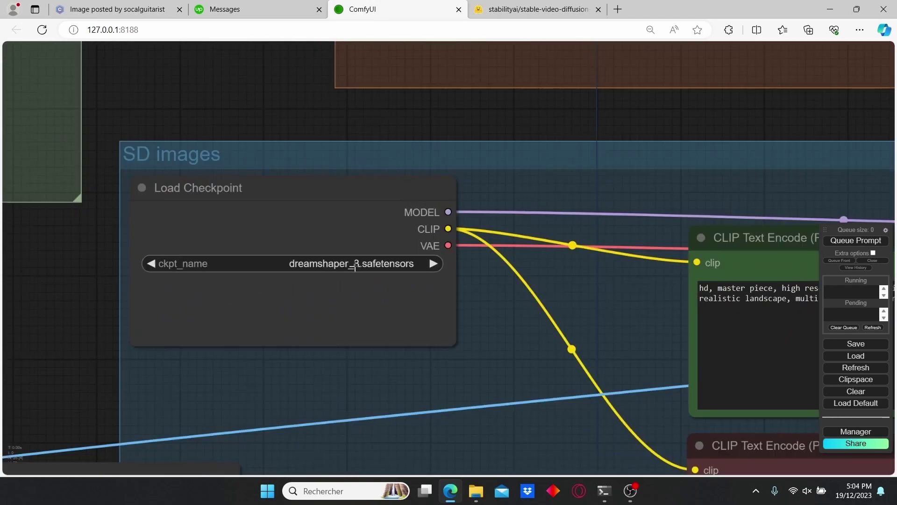
{"action": "scroll", "coordinate": [501, 316], "scroll_direction": "down", "scroll_amount": 4}
{"action": "left_click_drag", "start_coordinate": [474, 334], "coordinate": [284, 313]}
{"action": "left_click_drag", "start_coordinate": [708, 289], "coordinate": [574, 301]}
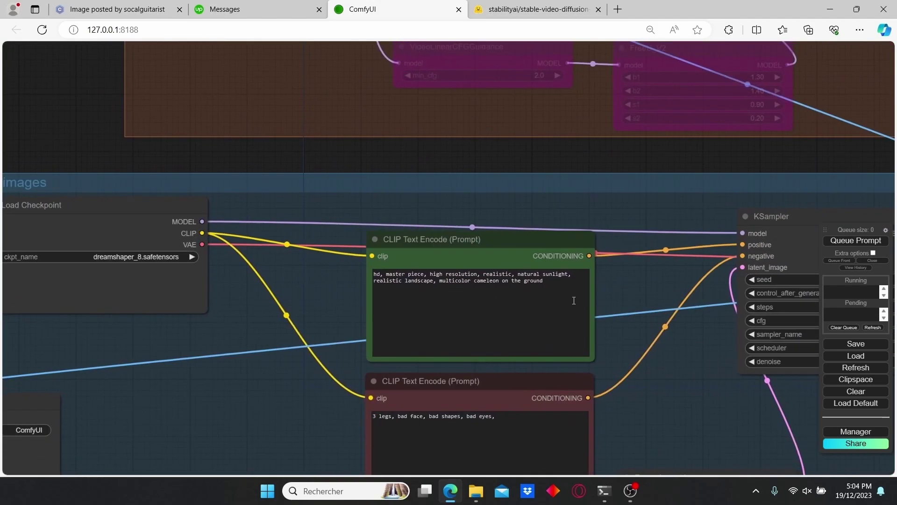
{"action": "scroll", "coordinate": [628, 287], "scroll_direction": "up", "scroll_amount": 3}
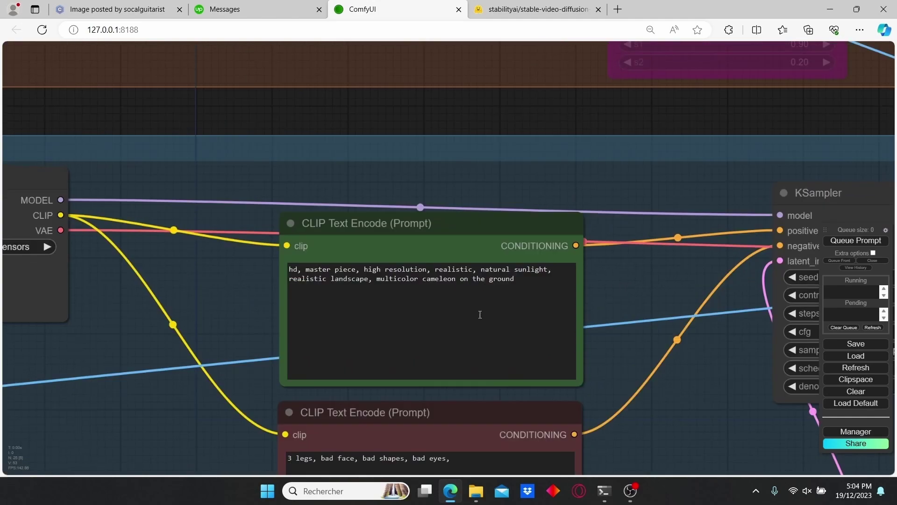
{"action": "left_click_drag", "start_coordinate": [535, 286], "coordinate": [283, 270]}
{"action": "key", "text": "ctrl+c"}
Step: Paste the positive cameleon prompt into the SDXL-Images group's upper Primitive node
{"action": "scroll", "coordinate": [181, 306], "scroll_direction": "down", "scroll_amount": 7}
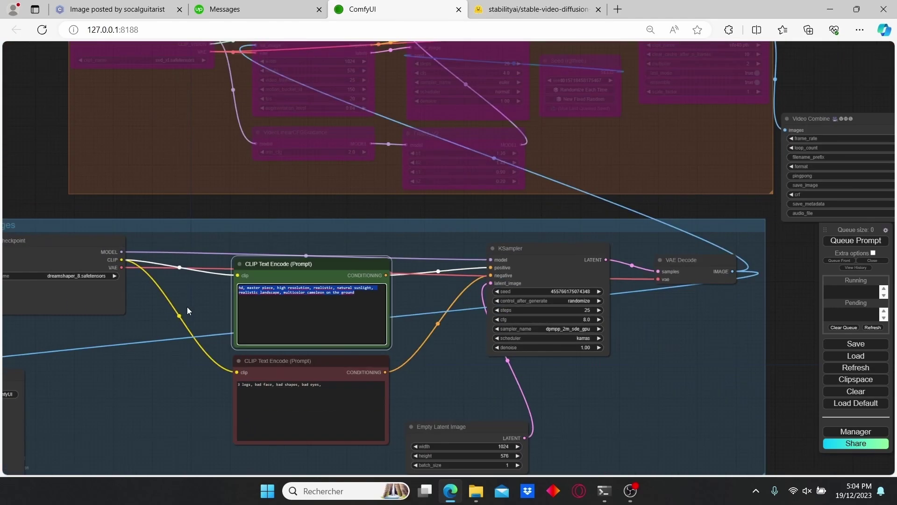
{"action": "left_click_drag", "start_coordinate": [187, 307], "coordinate": [736, 352]}
{"action": "left_click_drag", "start_coordinate": [201, 331], "coordinate": [634, 394]}
{"action": "scroll", "coordinate": [276, 333], "scroll_direction": "up", "scroll_amount": 1}
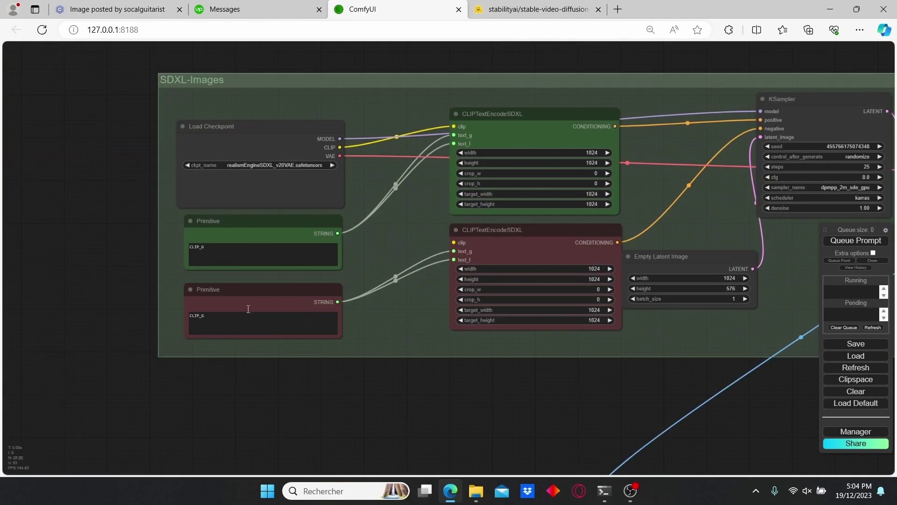
{"action": "left_click", "coordinate": [228, 249]}
{"action": "key", "text": "ctrl+a"}
{"action": "key", "text": "ctrl+v"}
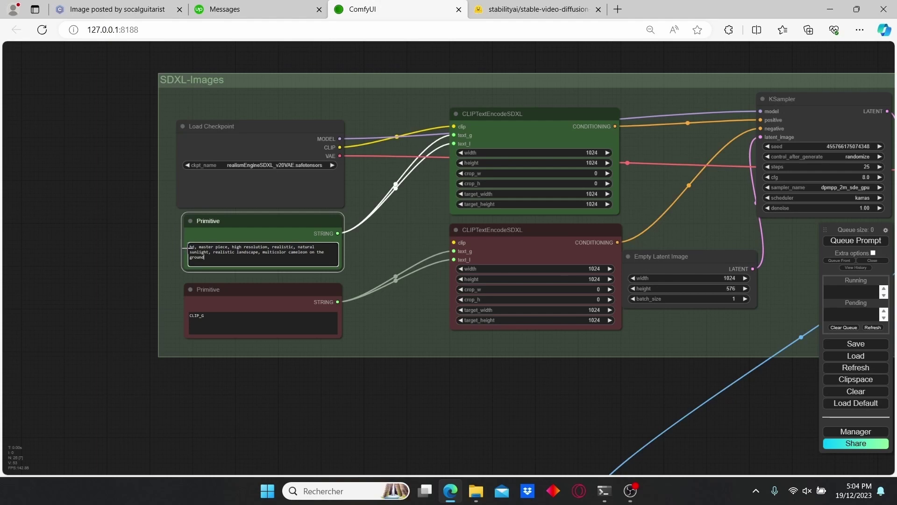
Step: Copy the SD group's negative prompt '3 legs, bad face, bad shapes, bad eyes,'
{"action": "scroll", "coordinate": [545, 403], "scroll_direction": "down", "scroll_amount": 3}
{"action": "left_click_drag", "start_coordinate": [605, 399], "coordinate": [278, 293]}
{"action": "left_click_drag", "start_coordinate": [543, 323], "coordinate": [192, 274]}
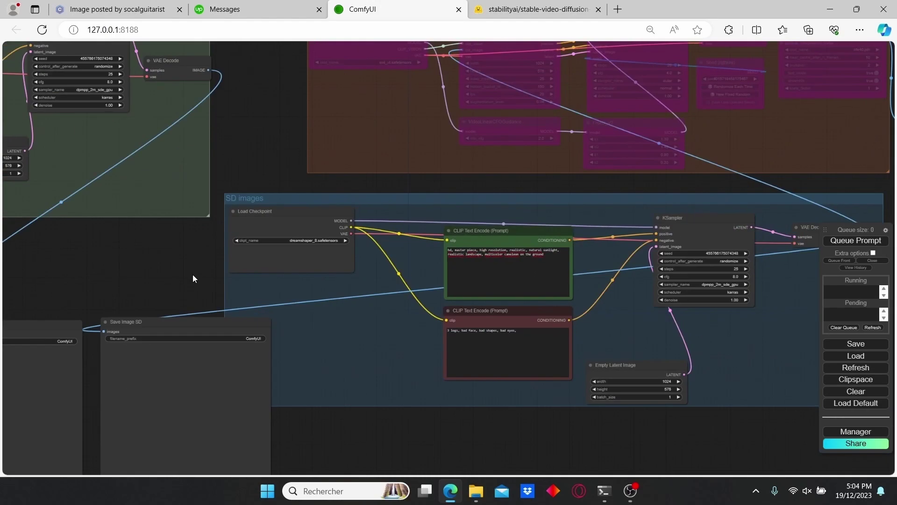
{"action": "scroll", "coordinate": [552, 365], "scroll_direction": "up", "scroll_amount": 3}
{"action": "left_click_drag", "start_coordinate": [513, 343], "coordinate": [420, 336]}
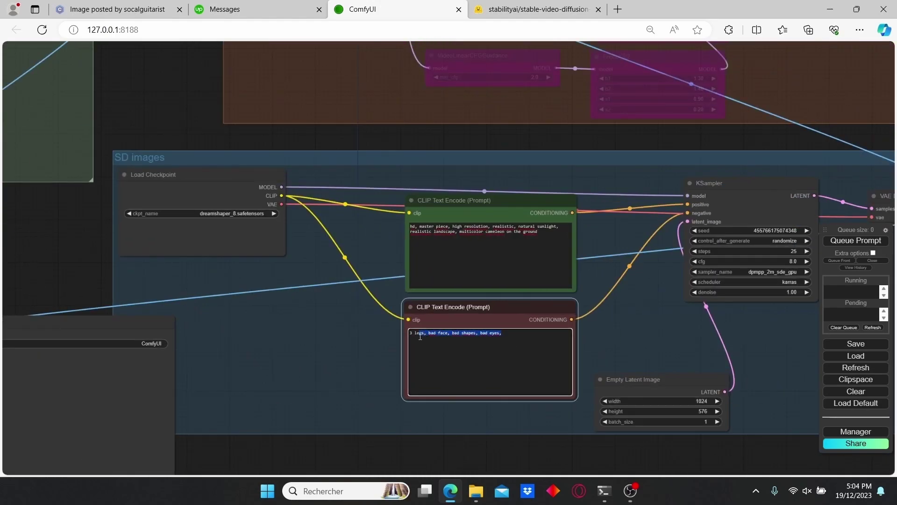
{"action": "key", "text": "ctrl+c"}
Step: Paste that negative prompt into the SDXL-Images group's lower Primitive node
{"action": "scroll", "coordinate": [115, 284], "scroll_direction": "down", "scroll_amount": 1}
{"action": "left_click_drag", "start_coordinate": [163, 279], "coordinate": [769, 349]}
{"action": "left_click_drag", "start_coordinate": [90, 266], "coordinate": [525, 331]}
{"action": "scroll", "coordinate": [355, 298], "scroll_direction": "up", "scroll_amount": 2}
{"action": "left_click_drag", "start_coordinate": [454, 289], "coordinate": [404, 287]}
{"action": "key", "text": "ctrl+v"}
{"action": "scroll", "coordinate": [577, 320], "scroll_direction": "down", "scroll_amount": 2}
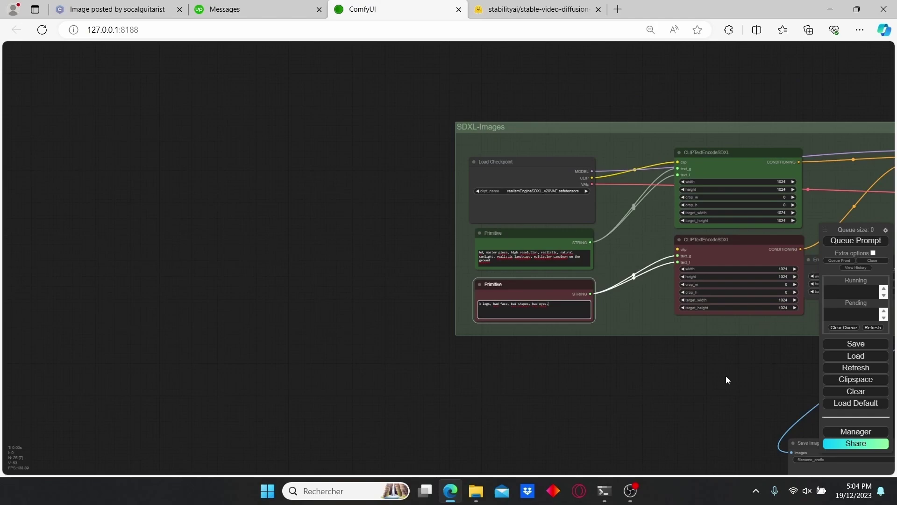
{"action": "left_click_drag", "start_coordinate": [727, 377], "coordinate": [303, 251]}
{"action": "left_click_drag", "start_coordinate": [609, 275], "coordinate": [185, 204]}
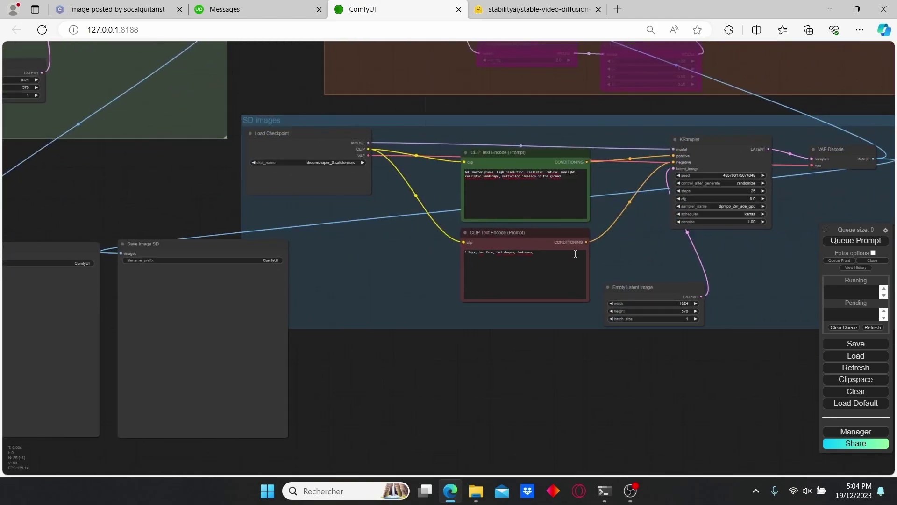
{"action": "left_click_drag", "start_coordinate": [612, 348], "coordinate": [360, 391]}
{"action": "scroll", "coordinate": [509, 217], "scroll_direction": "up", "scroll_amount": 10}
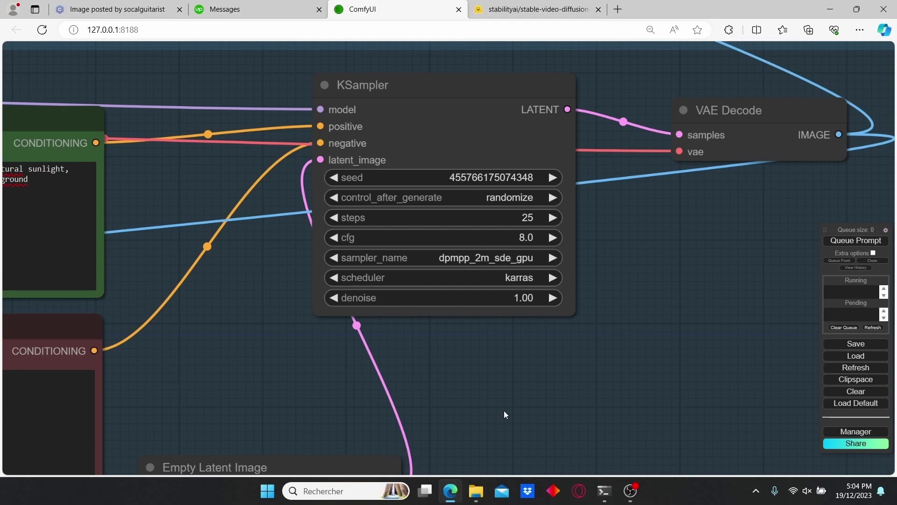
{"action": "left_click_drag", "start_coordinate": [504, 410], "coordinate": [501, 367]}
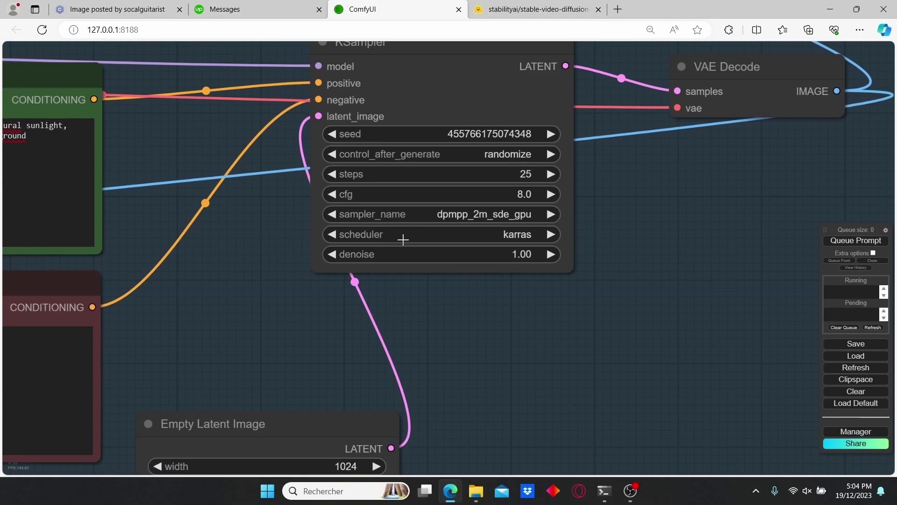
{"action": "scroll", "coordinate": [569, 304], "scroll_direction": "down", "scroll_amount": 5}
{"action": "left_click_drag", "start_coordinate": [322, 309], "coordinate": [885, 384]}
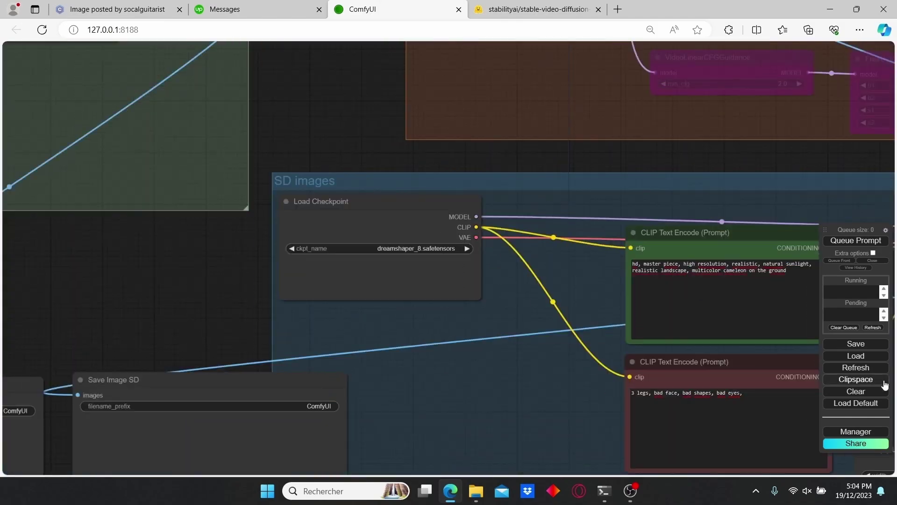
{"action": "left_click_drag", "start_coordinate": [164, 263], "coordinate": [512, 347]}
Step: Nudge the SDXL group's 1024×576 Empty Latent Image node down and to the right
{"action": "left_click_drag", "start_coordinate": [398, 160], "coordinate": [433, 282]}
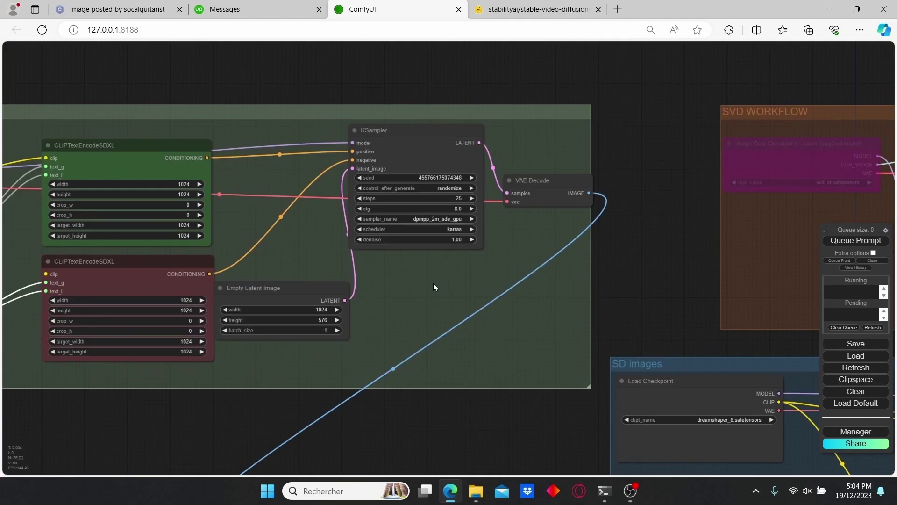
{"action": "left_click_drag", "start_coordinate": [285, 347], "coordinate": [747, 316]}
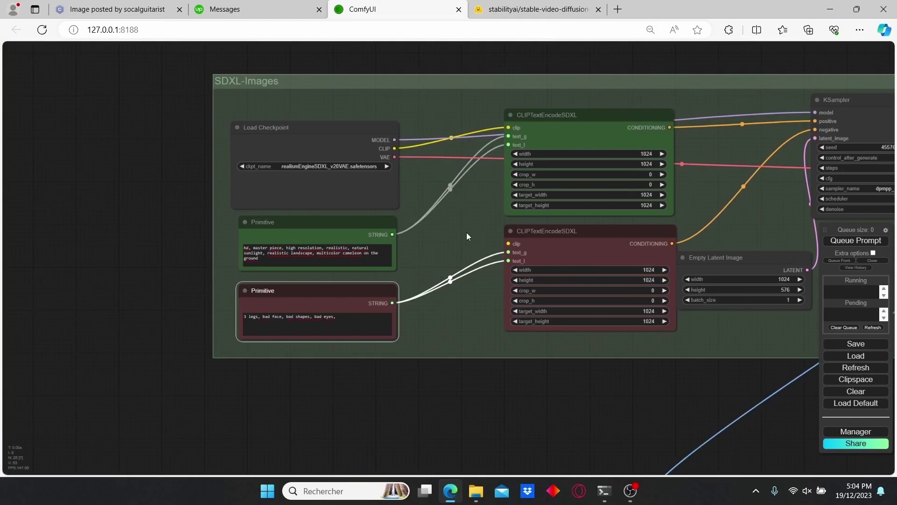
{"action": "scroll", "coordinate": [422, 259], "scroll_direction": "up", "scroll_amount": 1}
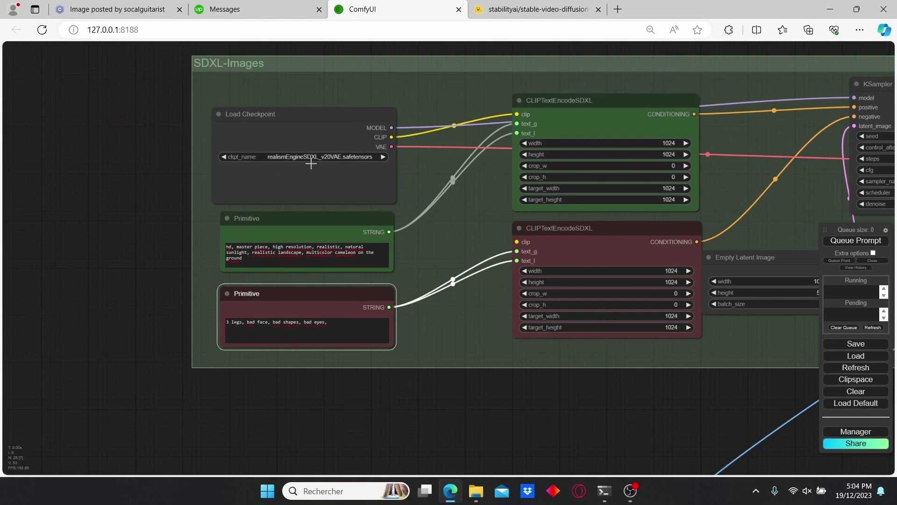
{"action": "left_click_drag", "start_coordinate": [507, 224], "coordinate": [222, 228]}
{"action": "left_click_drag", "start_coordinate": [756, 181], "coordinate": [594, 233]}
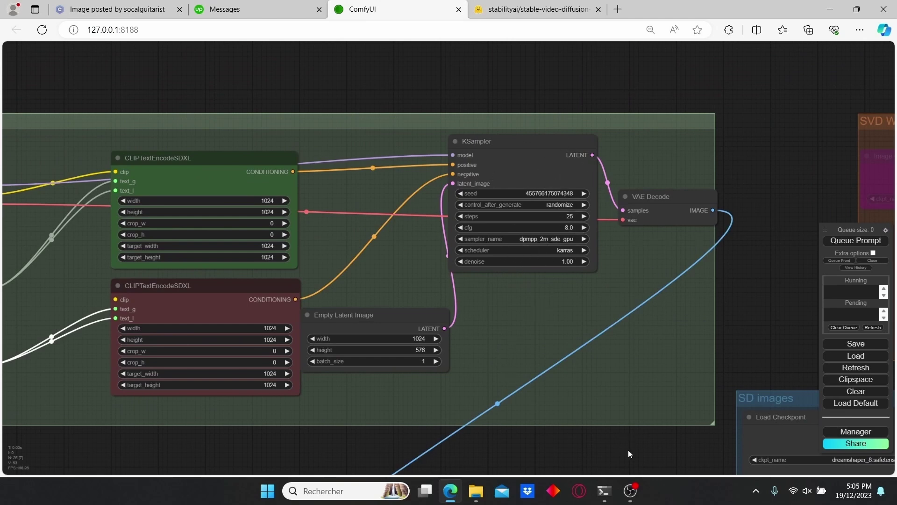
{"action": "left_click_drag", "start_coordinate": [628, 447], "coordinate": [599, 342]}
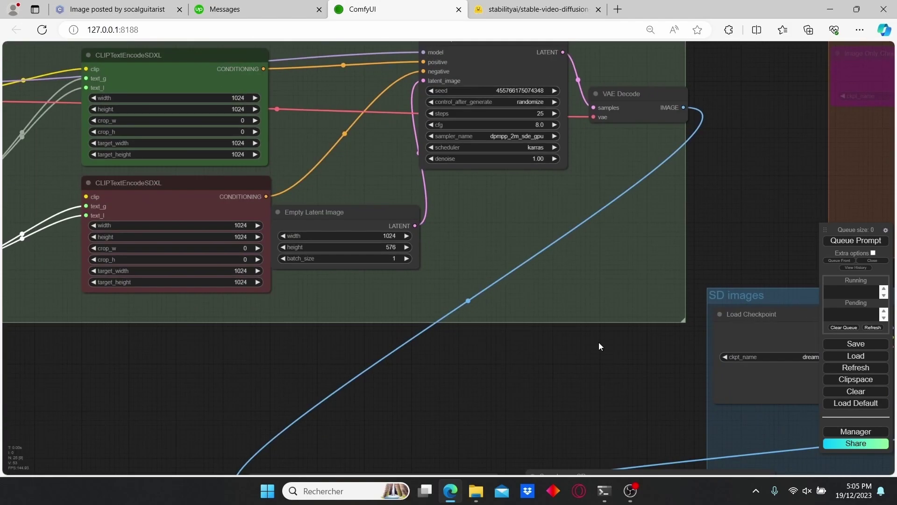
{"action": "scroll", "coordinate": [499, 320], "scroll_direction": "up", "scroll_amount": 1}
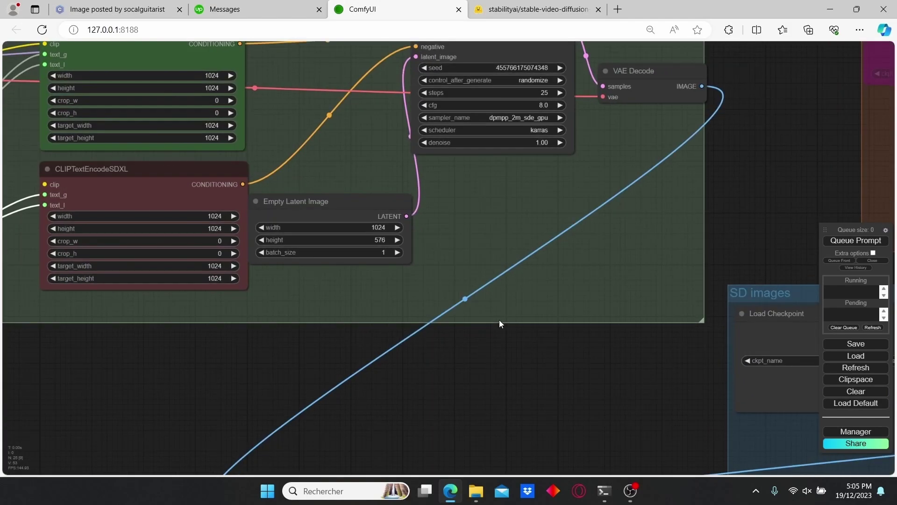
{"action": "left_click_drag", "start_coordinate": [341, 200], "coordinate": [357, 215]}
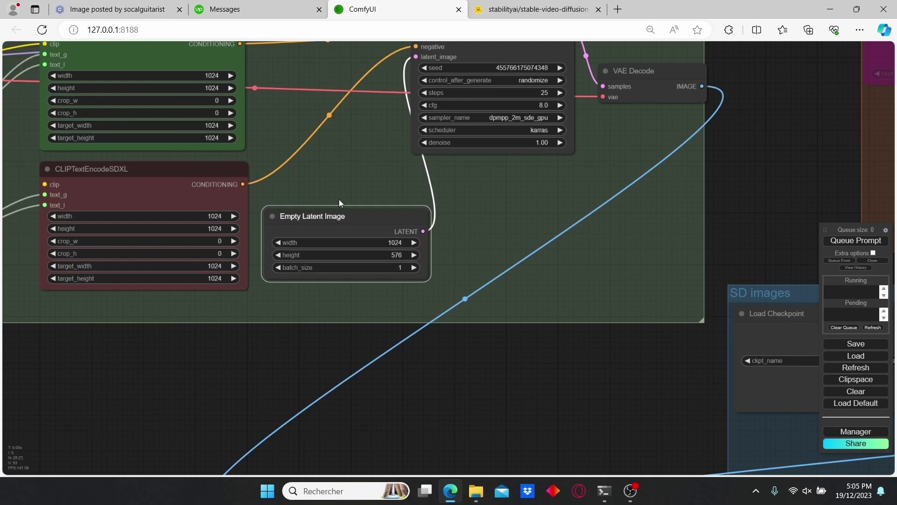
{"action": "left_click_drag", "start_coordinate": [334, 187], "coordinate": [392, 193]}
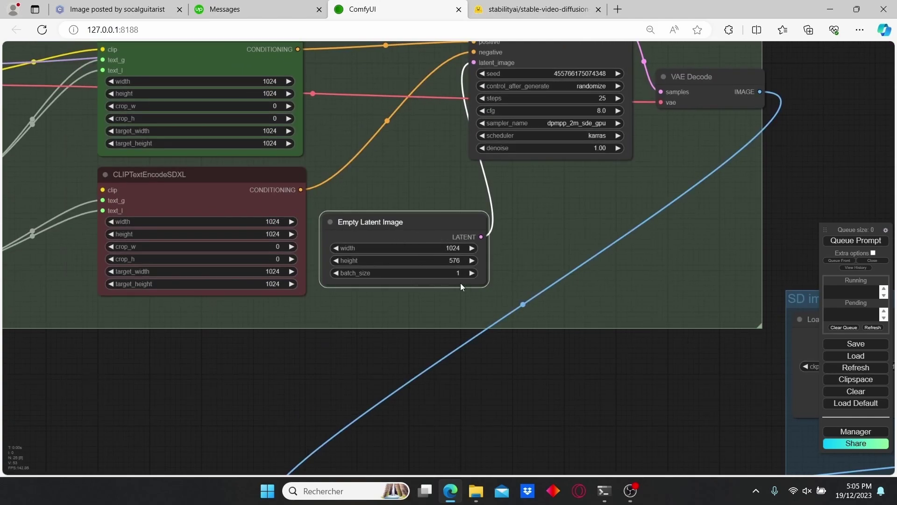
{"action": "scroll", "coordinate": [603, 395], "scroll_direction": "up", "scroll_amount": 1}
{"action": "scroll", "coordinate": [607, 392], "scroll_direction": "down", "scroll_amount": 6}
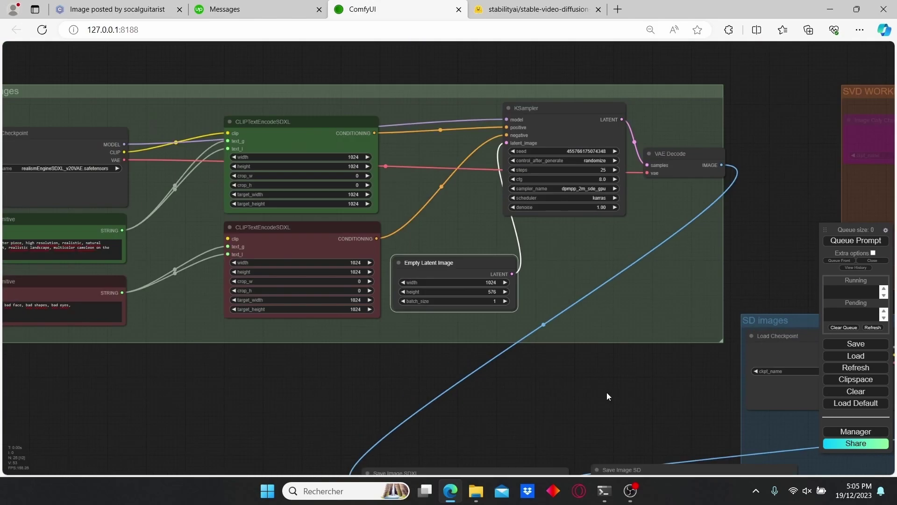
{"action": "scroll", "coordinate": [622, 392], "scroll_direction": "up", "scroll_amount": 3}
{"action": "scroll", "coordinate": [623, 393], "scroll_direction": "up", "scroll_amount": 2}
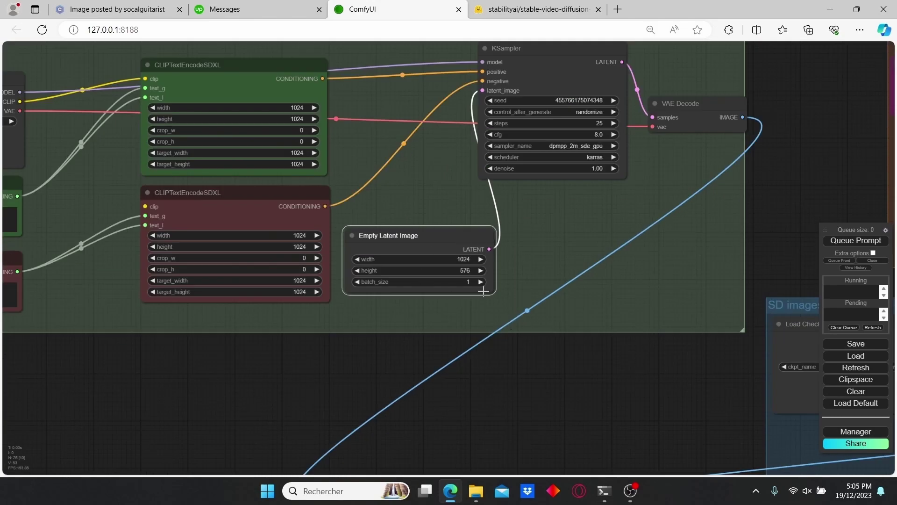
Step: Queue the workflow and inspect the generated cameleon image in Save Image SD
{"action": "scroll", "coordinate": [629, 393], "scroll_direction": "down", "scroll_amount": 1}
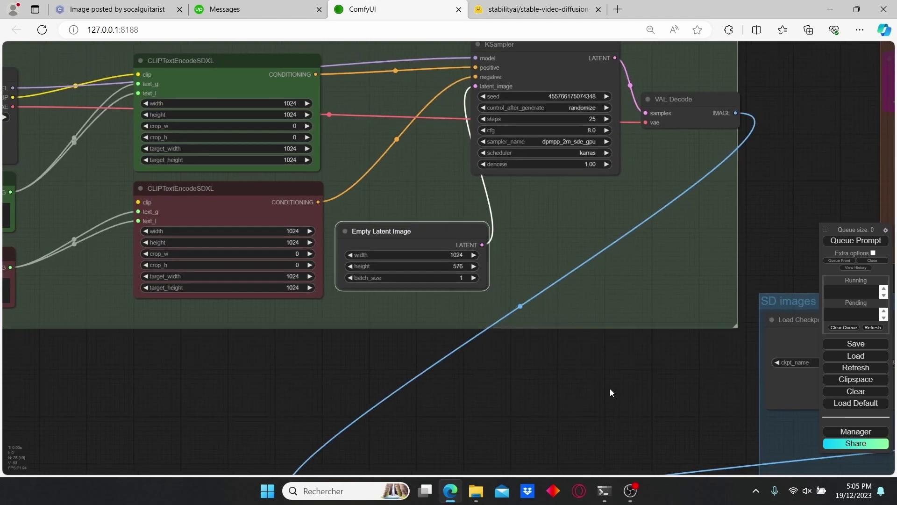
{"action": "left_click_drag", "start_coordinate": [610, 389], "coordinate": [512, 158]}
{"action": "scroll", "coordinate": [511, 158], "scroll_direction": "down", "scroll_amount": 4}
{"action": "left_click_drag", "start_coordinate": [503, 188], "coordinate": [437, 219]}
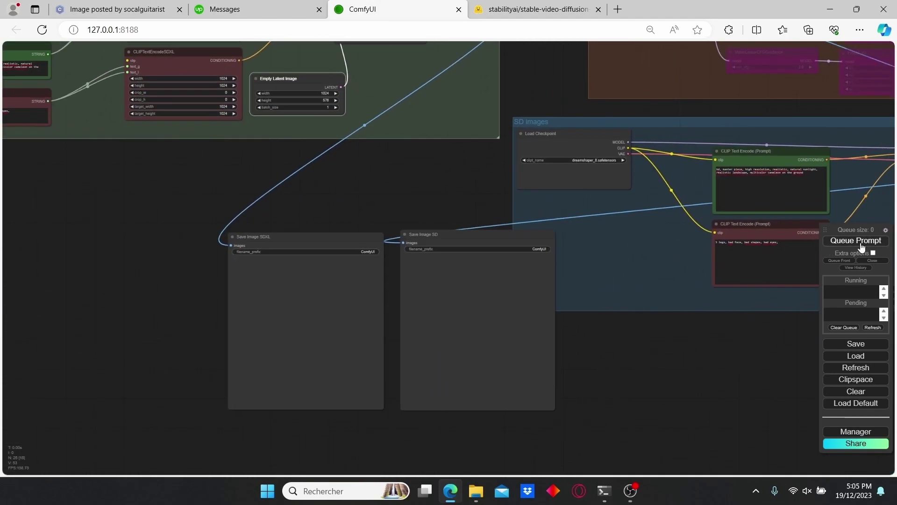
{"action": "left_click", "coordinate": [857, 240]}
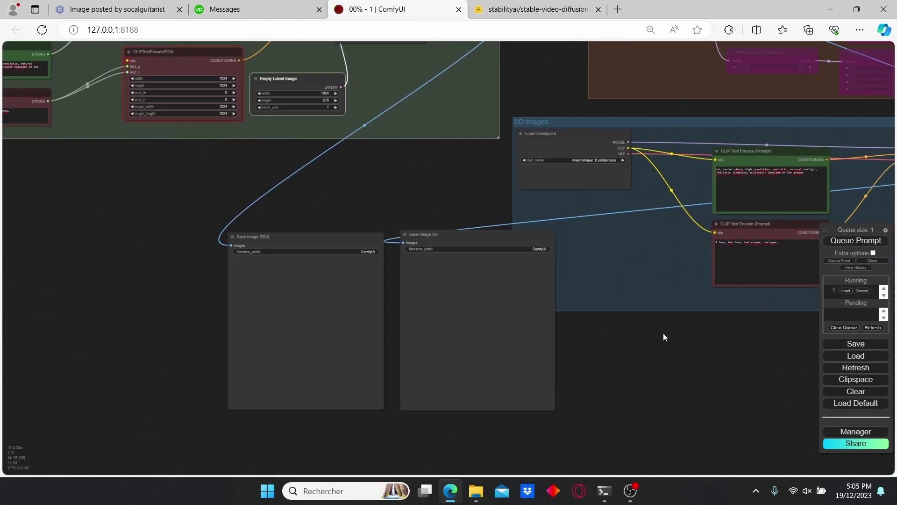
{"action": "scroll", "coordinate": [663, 333], "scroll_direction": "down", "scroll_amount": 2}
{"action": "left_click_drag", "start_coordinate": [664, 333], "coordinate": [452, 326]}
{"action": "scroll", "coordinate": [434, 322], "scroll_direction": "up", "scroll_amount": 3}
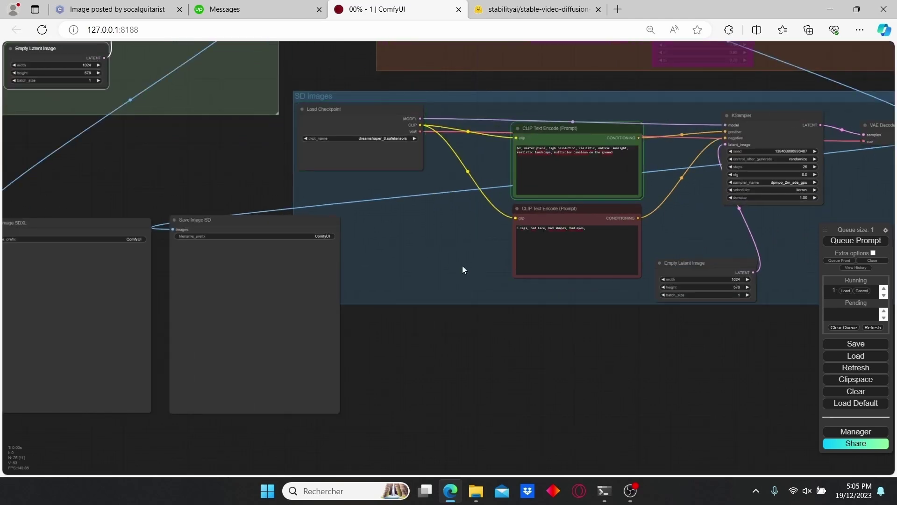
{"action": "left_click_drag", "start_coordinate": [583, 307], "coordinate": [689, 295]}
{"action": "scroll", "coordinate": [394, 307], "scroll_direction": "up", "scroll_amount": 4}
{"action": "scroll", "coordinate": [395, 307], "scroll_direction": "up", "scroll_amount": 4}
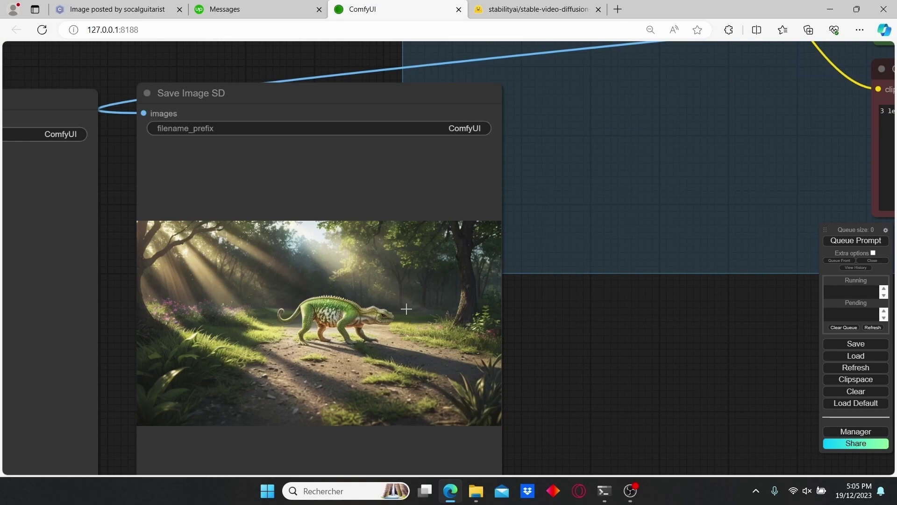
{"action": "scroll", "coordinate": [406, 309], "scroll_direction": "down", "scroll_amount": 2}
{"action": "scroll", "coordinate": [390, 239], "scroll_direction": "down", "scroll_amount": 3}
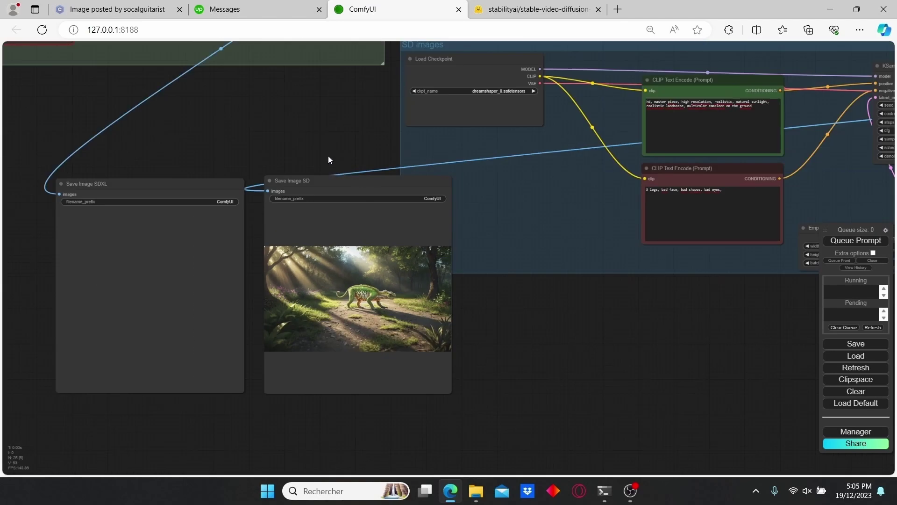
Step: Link Load Checkpoint's CLIP output to the negative CLIPTextEncodeSDXL node and queue again
{"action": "left_click_drag", "start_coordinate": [225, 148], "coordinate": [527, 226]}
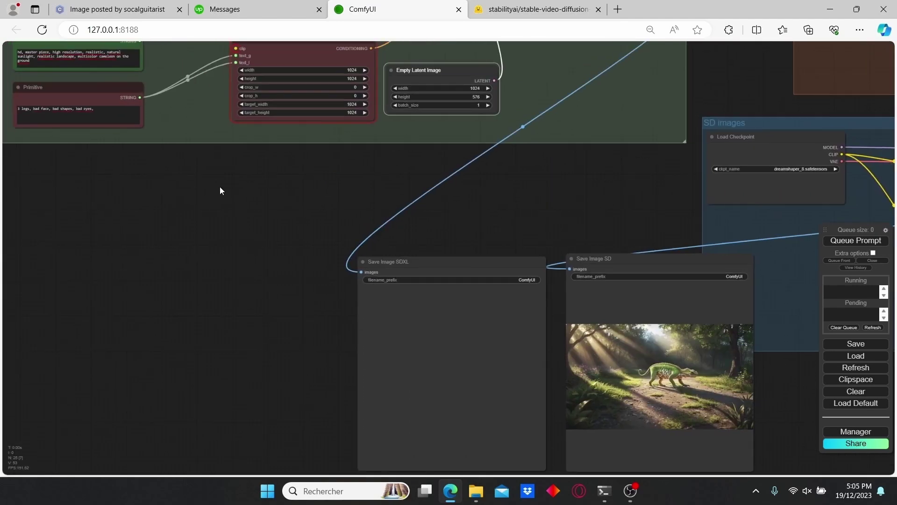
{"action": "left_click_drag", "start_coordinate": [220, 186], "coordinate": [509, 314]}
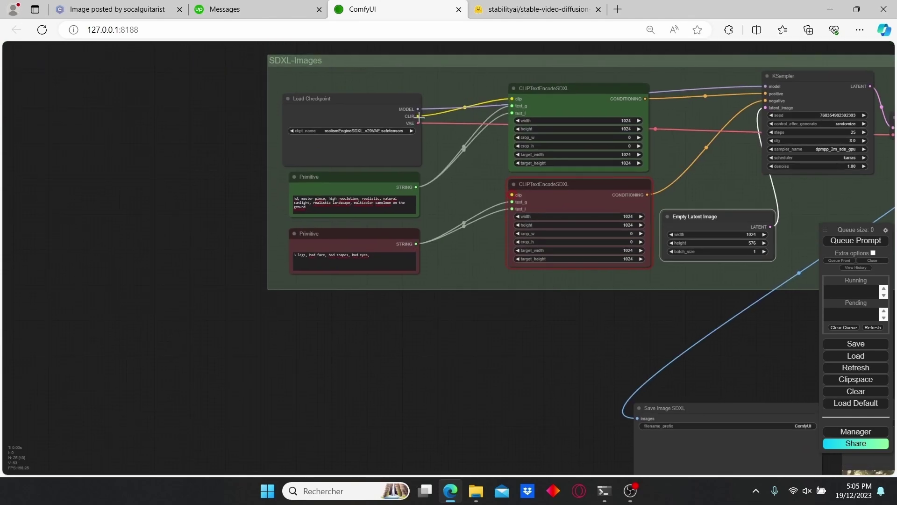
{"action": "left_click_drag", "start_coordinate": [418, 116], "coordinate": [513, 195]}
{"action": "left_click_drag", "start_coordinate": [553, 315], "coordinate": [330, 306]}
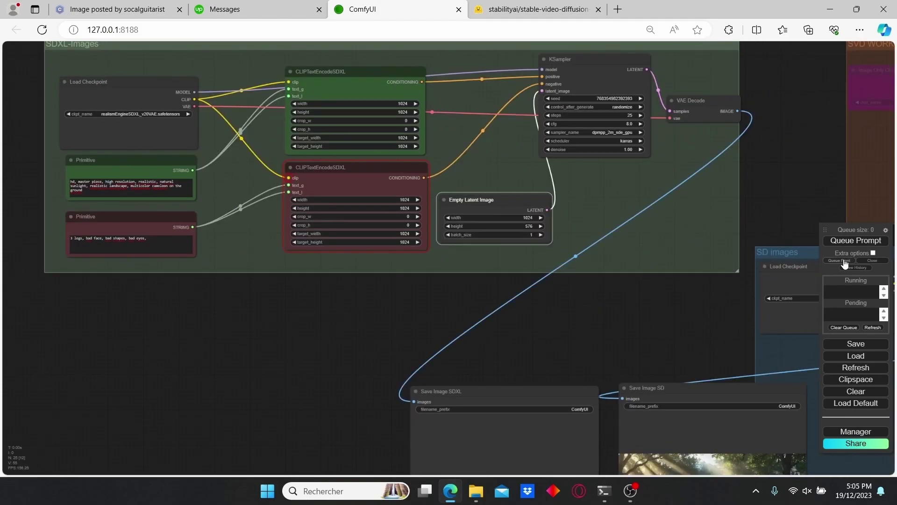
{"action": "left_click", "coordinate": [856, 240]}
{"action": "scroll", "coordinate": [662, 319], "scroll_direction": "down", "scroll_amount": 1}
{"action": "left_click_drag", "start_coordinate": [708, 327], "coordinate": [572, 329]}
{"action": "scroll", "coordinate": [572, 329], "scroll_direction": "up", "scroll_amount": 2}
{"action": "scroll", "coordinate": [593, 388], "scroll_direction": "down", "scroll_amount": 1}
{"action": "left_click_drag", "start_coordinate": [594, 388], "coordinate": [480, 124]}
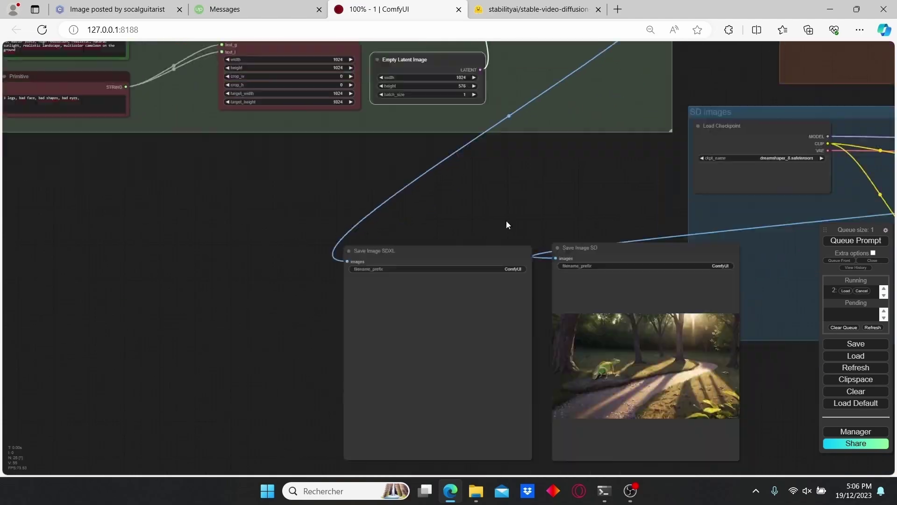
{"action": "left_click_drag", "start_coordinate": [392, 154], "coordinate": [291, 101]}
{"action": "left_click_drag", "start_coordinate": [405, 314], "coordinate": [488, 410]}
{"action": "left_click_drag", "start_coordinate": [607, 152], "coordinate": [573, 105]}
{"action": "left_click_drag", "start_coordinate": [682, 319], "coordinate": [815, 434]}
{"action": "left_click_drag", "start_coordinate": [584, 84], "coordinate": [599, 257]}
{"action": "left_click_drag", "start_coordinate": [519, 209], "coordinate": [459, 271]}
{"action": "left_click_drag", "start_coordinate": [411, 316], "coordinate": [393, 313]}
{"action": "left_click_drag", "start_coordinate": [545, 280], "coordinate": [511, 255]}
{"action": "left_click_drag", "start_coordinate": [519, 294], "coordinate": [518, 288]}
{"action": "scroll", "coordinate": [519, 288], "scroll_direction": "down", "scroll_amount": 2}
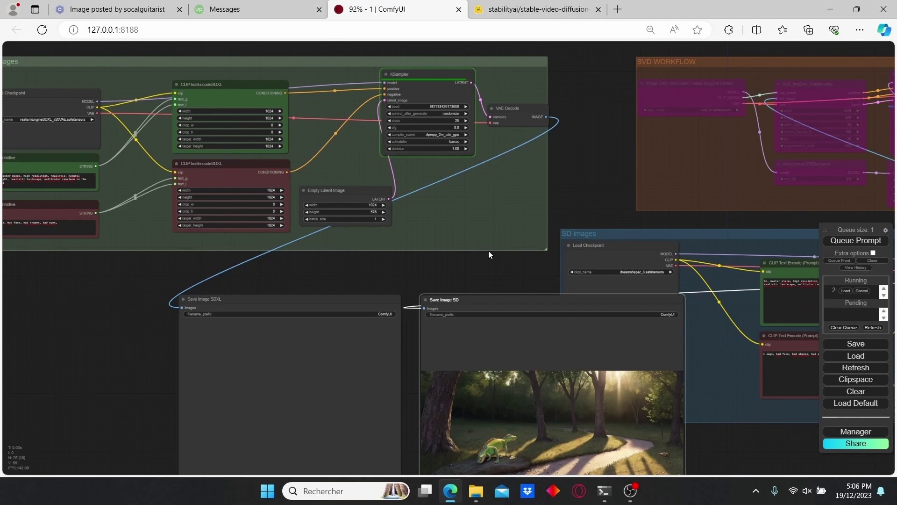
{"action": "left_click_drag", "start_coordinate": [489, 255], "coordinate": [606, 156]}
{"action": "scroll", "coordinate": [442, 311], "scroll_direction": "up", "scroll_amount": 4}
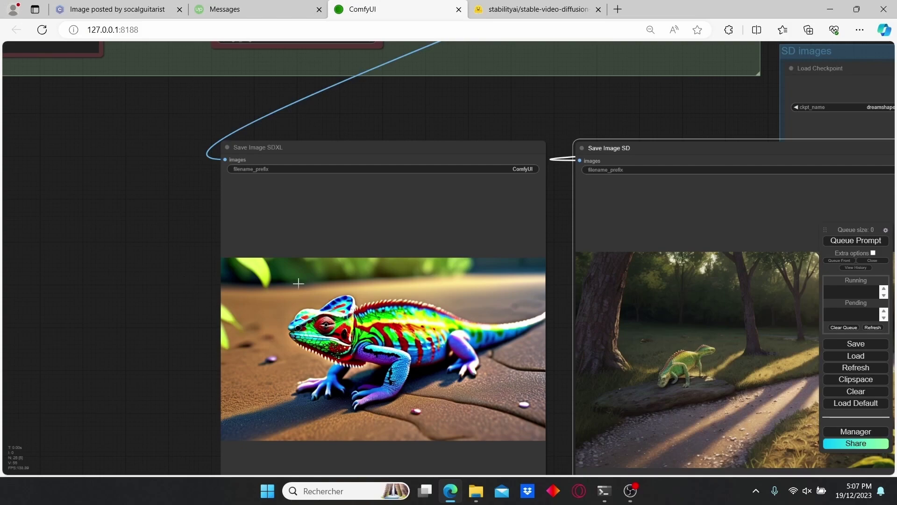
{"action": "scroll", "coordinate": [373, 237], "scroll_direction": "down", "scroll_amount": 2}
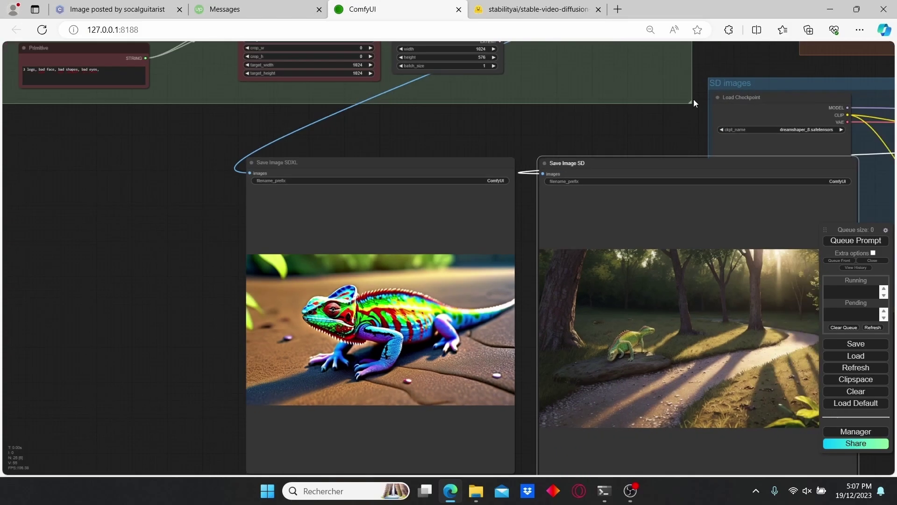
{"action": "left_click_drag", "start_coordinate": [701, 101], "coordinate": [405, 111]}
{"action": "scroll", "coordinate": [413, 121], "scroll_direction": "up", "scroll_amount": 3}
{"action": "scroll", "coordinate": [380, 150], "scroll_direction": "up", "scroll_amount": 3}
{"action": "left_click_drag", "start_coordinate": [381, 150], "coordinate": [821, 164]}
{"action": "scroll", "coordinate": [591, 204], "scroll_direction": "down", "scroll_amount": 2}
{"action": "scroll", "coordinate": [592, 204], "scroll_direction": "down", "scroll_amount": 1}
{"action": "left_click_drag", "start_coordinate": [700, 166], "coordinate": [518, 140]}
{"action": "scroll", "coordinate": [490, 155], "scroll_direction": "down", "scroll_amount": 3}
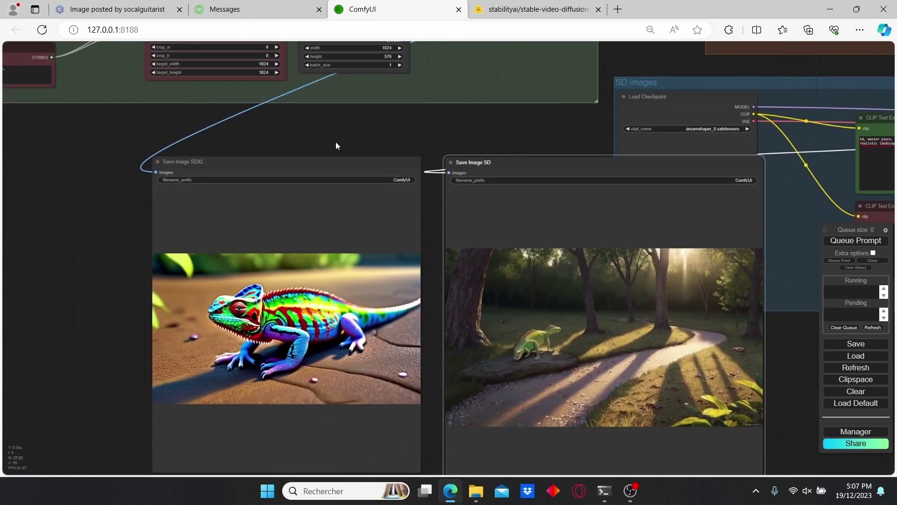
{"action": "left_click_drag", "start_coordinate": [400, 138], "coordinate": [557, 139]}
{"action": "left_click_drag", "start_coordinate": [719, 138], "coordinate": [265, 194]}
{"action": "scroll", "coordinate": [385, 151], "scroll_direction": "up", "scroll_amount": 2}
{"action": "scroll", "coordinate": [323, 139], "scroll_direction": "up", "scroll_amount": 1}
Step: Switch the SD images Load Checkpoint to icbinpICantBelieveIts_seco.safetensors
{"action": "scroll", "coordinate": [399, 209], "scroll_direction": "up", "scroll_amount": 2}
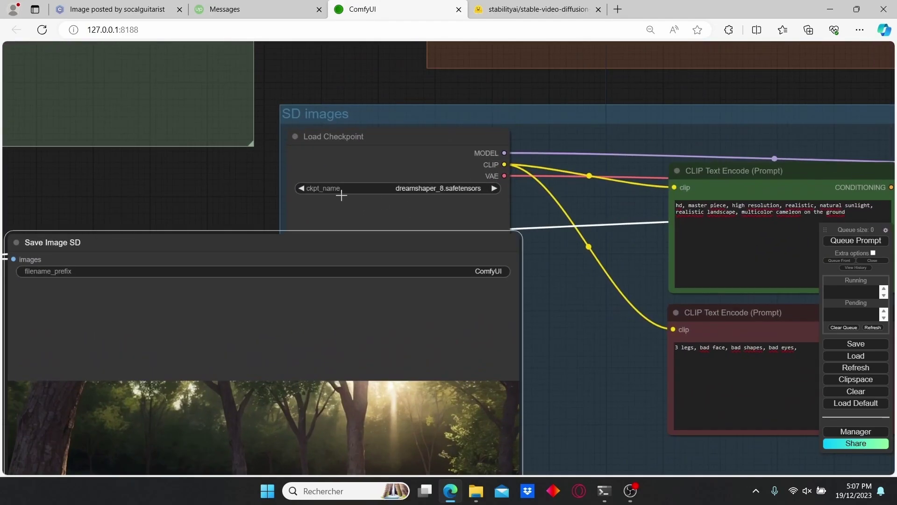
{"action": "left_click", "coordinate": [427, 190]}
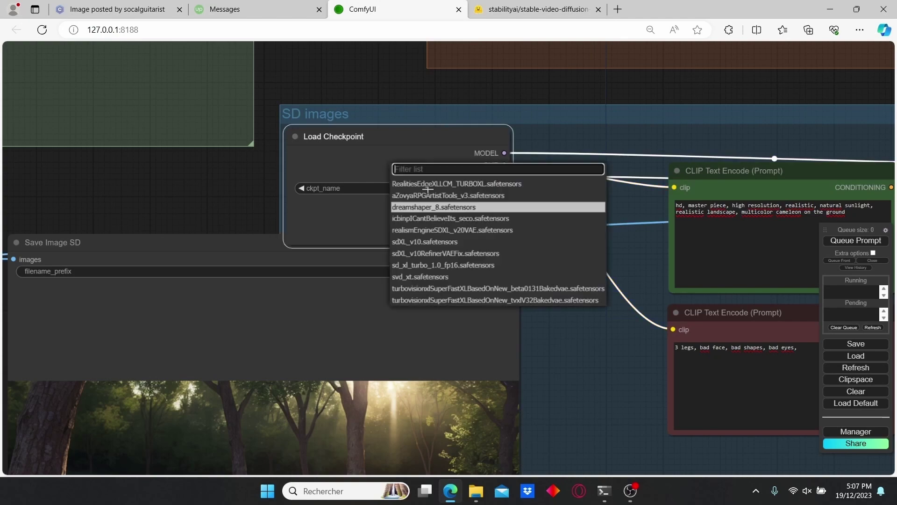
{"action": "left_click", "coordinate": [432, 220]}
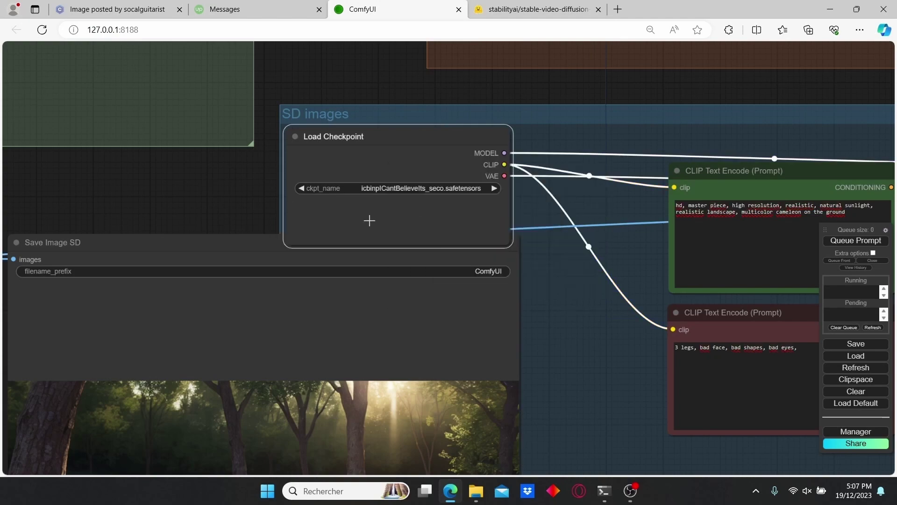
Step: Set the SDXL KSampler's cfg to 7
{"action": "scroll", "coordinate": [559, 279], "scroll_direction": "down", "scroll_amount": 3}
{"action": "scroll", "coordinate": [559, 278], "scroll_direction": "down", "scroll_amount": 3}
{"action": "left_click_drag", "start_coordinate": [543, 325], "coordinate": [588, 303]}
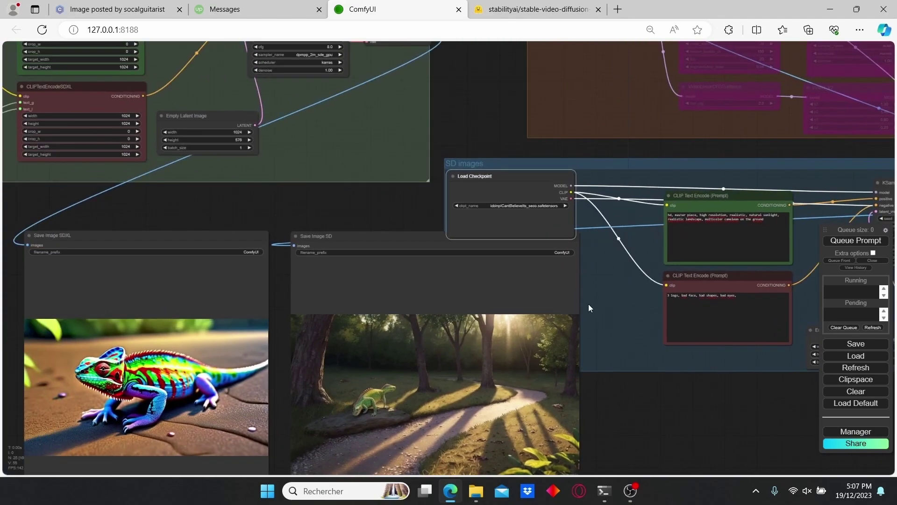
{"action": "left_click_drag", "start_coordinate": [319, 194], "coordinate": [364, 316]}
{"action": "scroll", "coordinate": [352, 239], "scroll_direction": "up", "scroll_amount": 5}
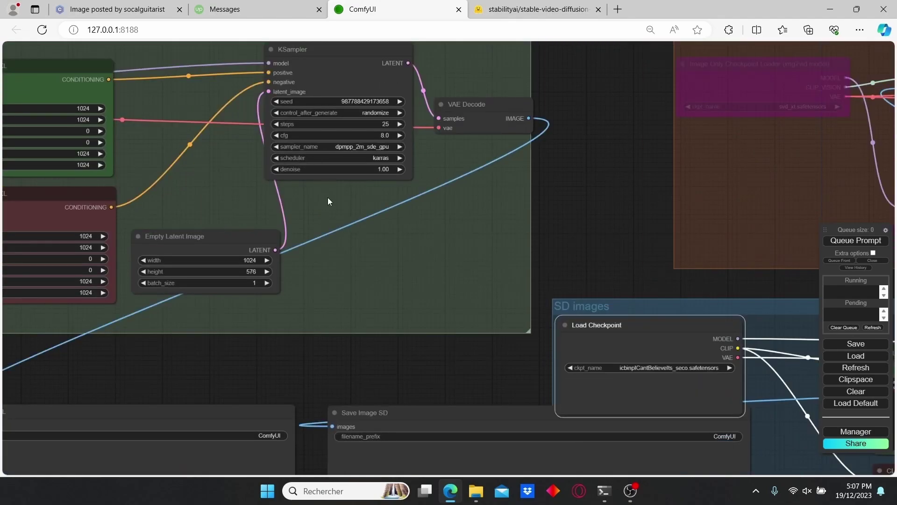
{"action": "left_click_drag", "start_coordinate": [328, 201], "coordinate": [363, 271]}
{"action": "scroll", "coordinate": [364, 271], "scroll_direction": "up", "scroll_amount": 3}
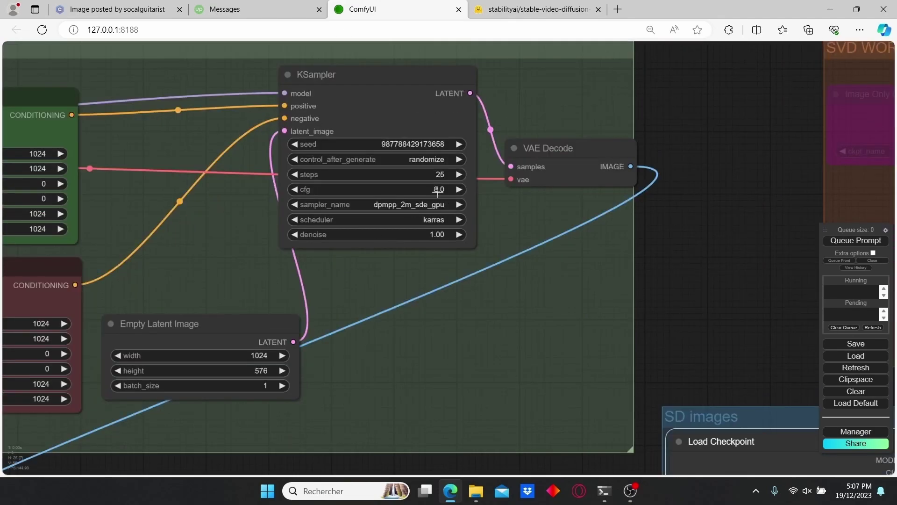
{"action": "left_click", "coordinate": [438, 190]}
{"action": "key", "text": "Return"}
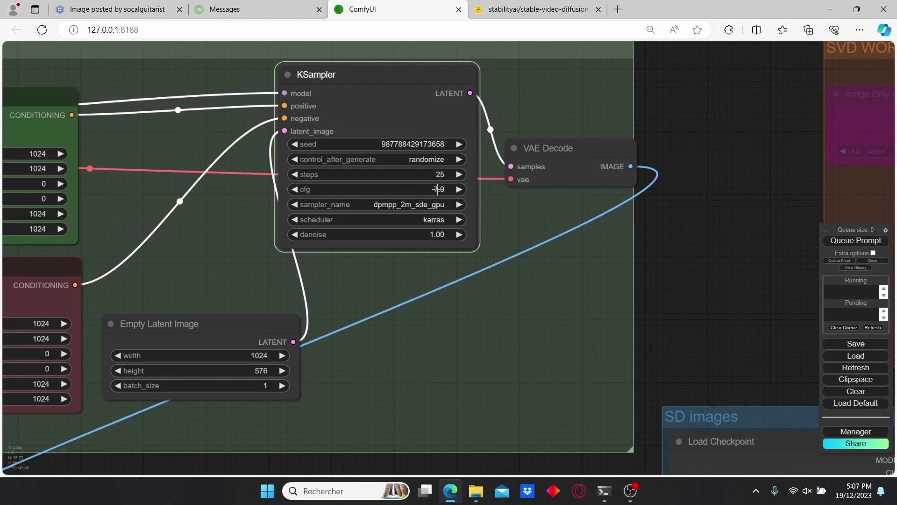
Step: Queue a new generation with the updated checkpoint and cfg
{"action": "scroll", "coordinate": [755, 419], "scroll_direction": "down", "scroll_amount": 5}
{"action": "left_click_drag", "start_coordinate": [735, 392], "coordinate": [408, 75]}
{"action": "scroll", "coordinate": [584, 288], "scroll_direction": "down", "scroll_amount": 1}
{"action": "left_click_drag", "start_coordinate": [583, 291], "coordinate": [456, 282]}
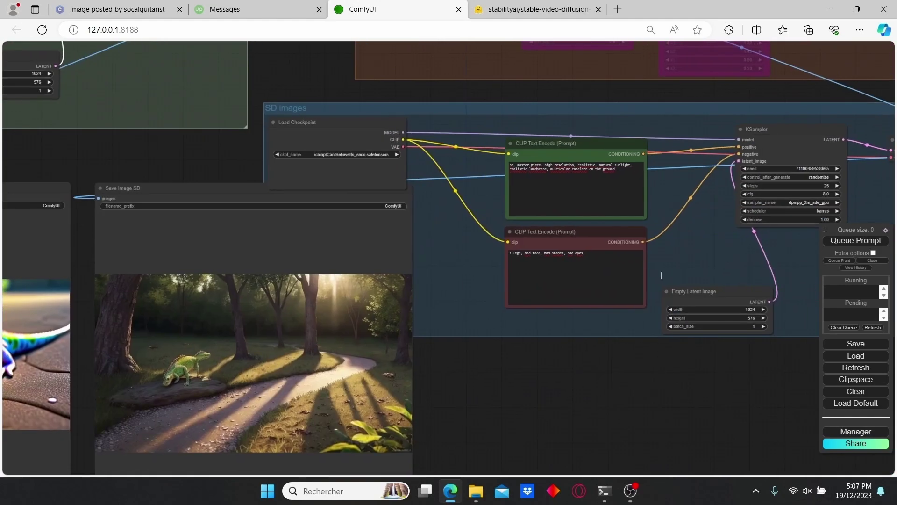
{"action": "left_click", "coordinate": [867, 241]}
Step: Nudge the Save Image SD node and frame the whole SDXL-Images group while the run finishes
{"action": "scroll", "coordinate": [463, 295], "scroll_direction": "down", "scroll_amount": 2}
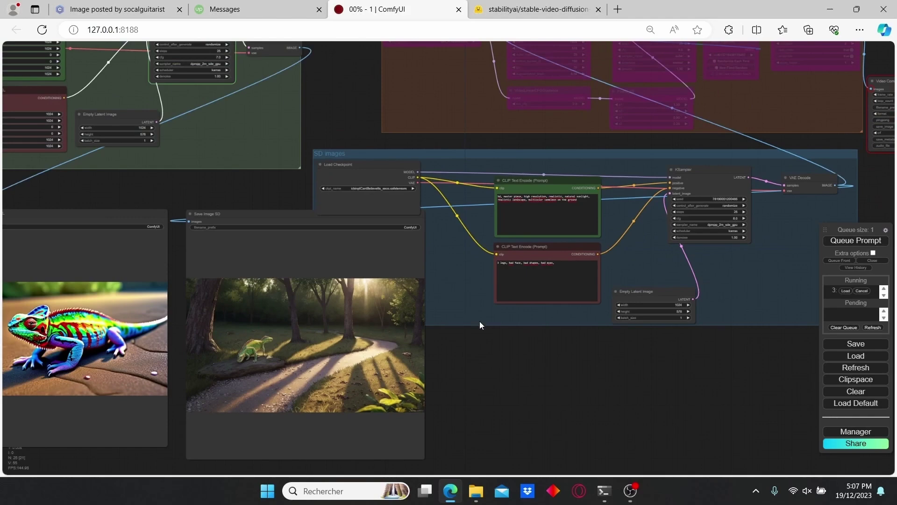
{"action": "left_click_drag", "start_coordinate": [282, 215], "coordinate": [529, 210]}
{"action": "scroll", "coordinate": [504, 211], "scroll_direction": "up", "scroll_amount": 1}
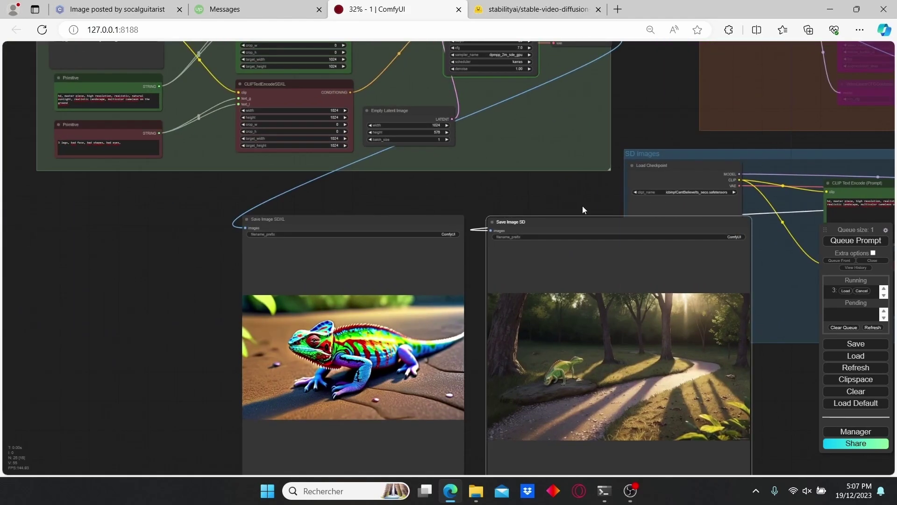
{"action": "scroll", "coordinate": [583, 208], "scroll_direction": "up", "scroll_amount": 1}
{"action": "scroll", "coordinate": [584, 208], "scroll_direction": "down", "scroll_amount": 1}
{"action": "left_click_drag", "start_coordinate": [595, 191], "coordinate": [529, 215]}
{"action": "scroll", "coordinate": [381, 232], "scroll_direction": "up", "scroll_amount": 1}
{"action": "left_click_drag", "start_coordinate": [380, 232], "coordinate": [460, 253]}
{"action": "scroll", "coordinate": [459, 254], "scroll_direction": "up", "scroll_amount": 3}
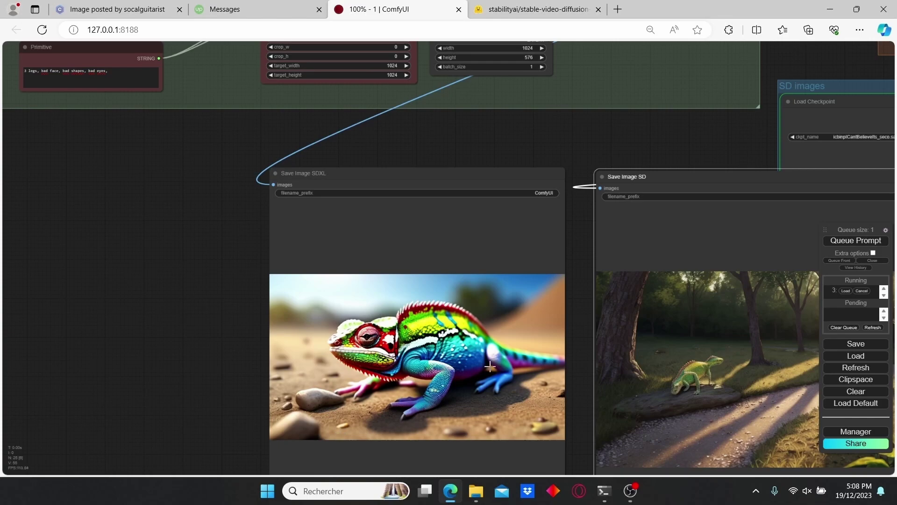
Step: Pan up to look over the checkpoint and prompt nodes
{"action": "left_click_drag", "start_coordinate": [695, 120], "coordinate": [465, 92]}
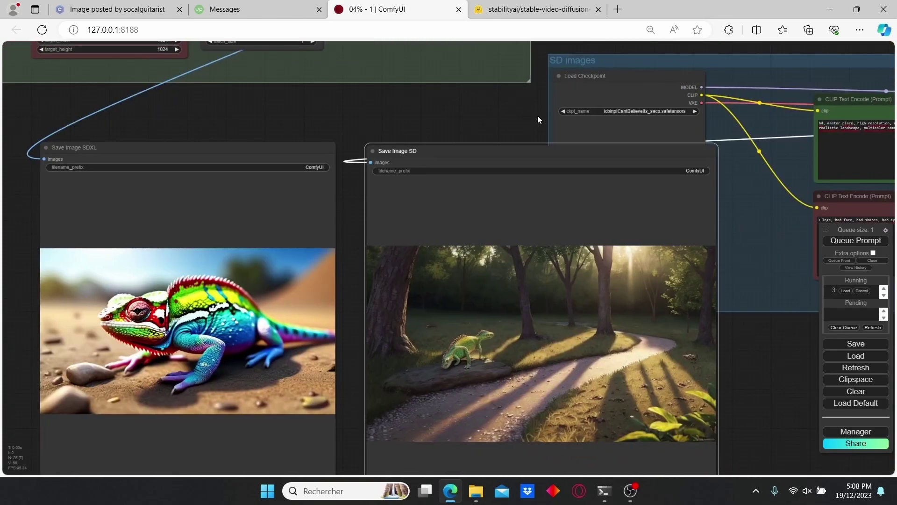
{"action": "left_click_drag", "start_coordinate": [520, 113], "coordinate": [417, 120]}
{"action": "left_click_drag", "start_coordinate": [316, 132], "coordinate": [320, 86]}
{"action": "scroll", "coordinate": [664, 229], "scroll_direction": "down", "scroll_amount": 2}
{"action": "scroll", "coordinate": [509, 326], "scroll_direction": "up", "scroll_amount": 6}
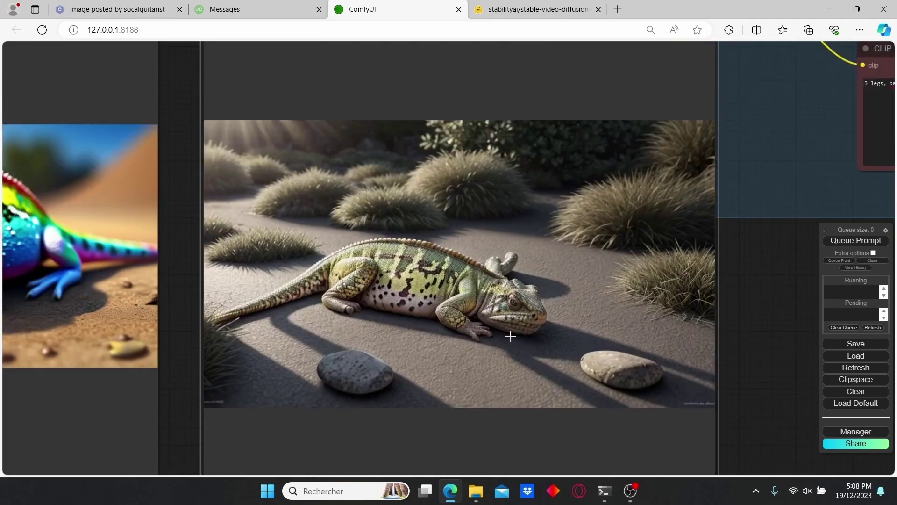
{"action": "scroll", "coordinate": [508, 326], "scroll_direction": "down", "scroll_amount": 2}
{"action": "scroll", "coordinate": [508, 326], "scroll_direction": "down", "scroll_amount": 1}
{"action": "scroll", "coordinate": [251, 55], "scroll_direction": "down", "scroll_amount": 3}
Step: Inspect both Save Image outputs, including the new photorealistic chameleon in Save Image SD
{"action": "left_click_drag", "start_coordinate": [256, 144], "coordinate": [438, 217]}
{"action": "scroll", "coordinate": [409, 272], "scroll_direction": "up", "scroll_amount": 4}
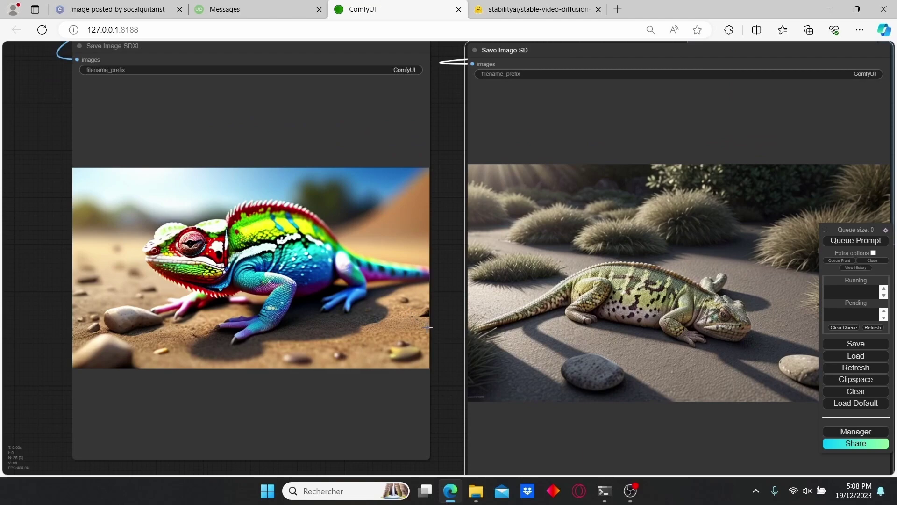
{"action": "scroll", "coordinate": [428, 327], "scroll_direction": "up", "scroll_amount": 4}
{"action": "scroll", "coordinate": [448, 329], "scroll_direction": "down", "scroll_amount": 4}
{"action": "left_click_drag", "start_coordinate": [457, 316], "coordinate": [343, 305]}
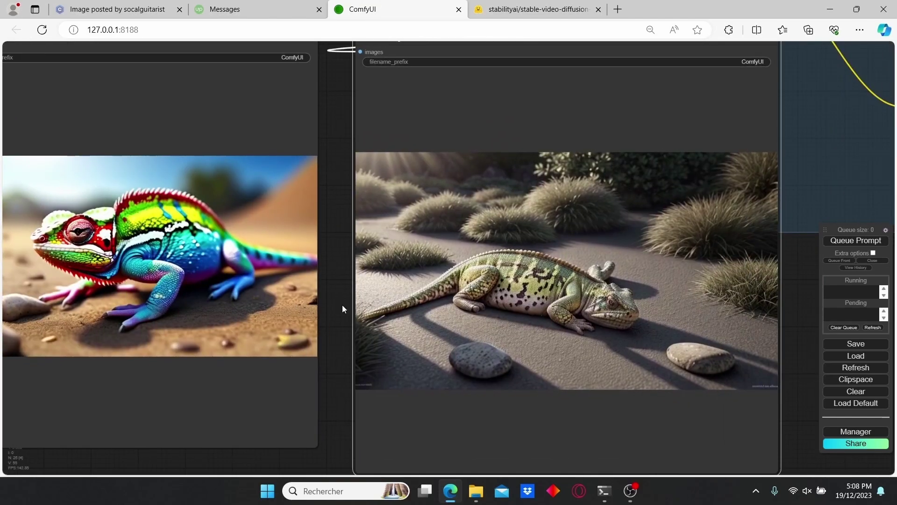
{"action": "scroll", "coordinate": [342, 305], "scroll_direction": "down", "scroll_amount": 3}
{"action": "left_click_drag", "start_coordinate": [322, 187], "coordinate": [463, 266]}
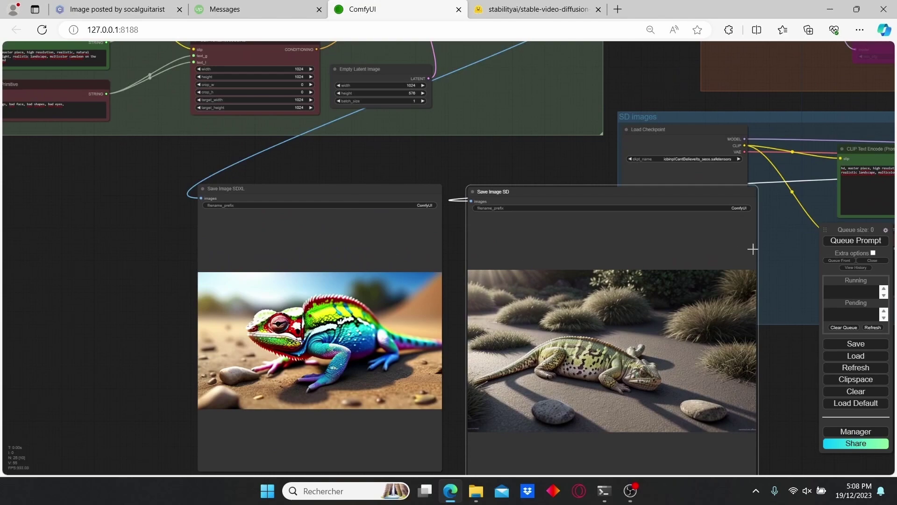
{"action": "left_click_drag", "start_coordinate": [753, 249], "coordinate": [402, 245]}
{"action": "left_click_drag", "start_coordinate": [460, 263], "coordinate": [559, 316]}
{"action": "scroll", "coordinate": [420, 289], "scroll_direction": "up", "scroll_amount": 2}
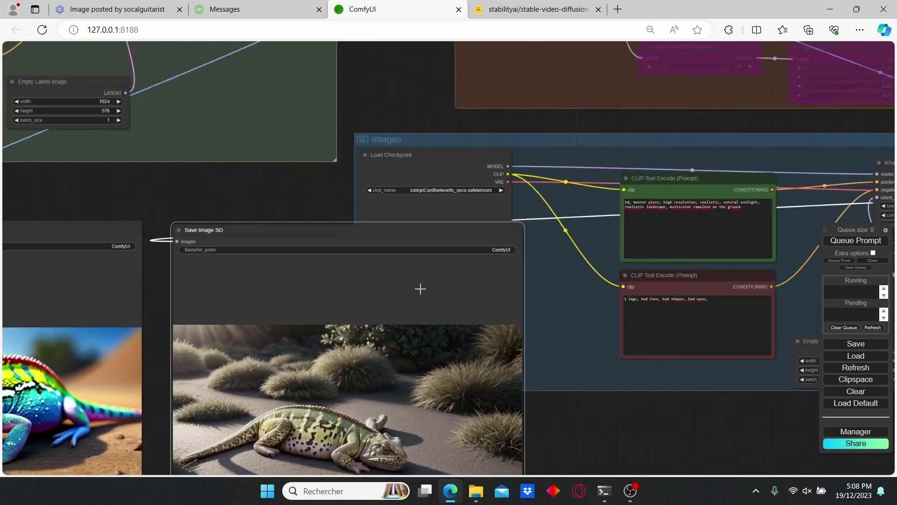
{"action": "scroll", "coordinate": [421, 289], "scroll_direction": "up", "scroll_amount": 4}
{"action": "scroll", "coordinate": [219, 164], "scroll_direction": "down", "scroll_amount": 2}
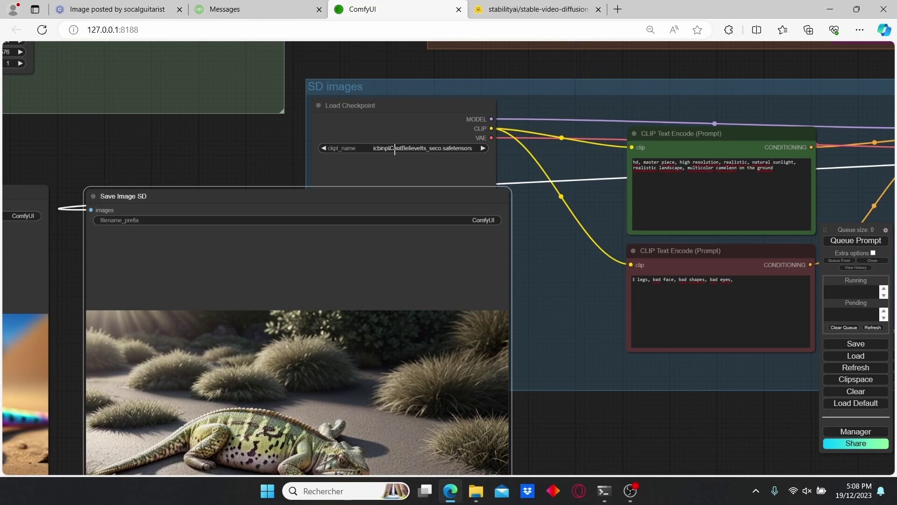
Step: Look through the SD images checkpoint list, leaving the checkpoint unchanged
{"action": "scroll", "coordinate": [233, 175], "scroll_direction": "up", "scroll_amount": 3}
{"action": "left_click", "coordinate": [487, 139]}
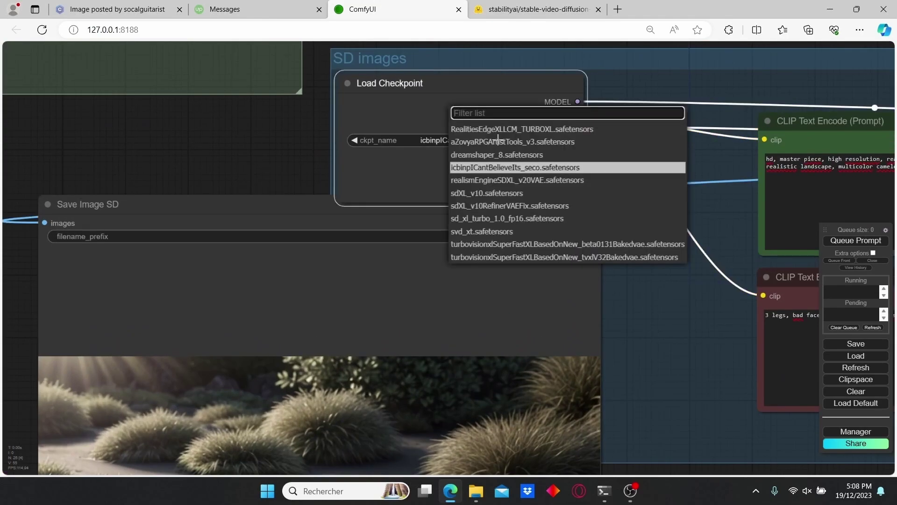
{"action": "left_click", "coordinate": [237, 175]}
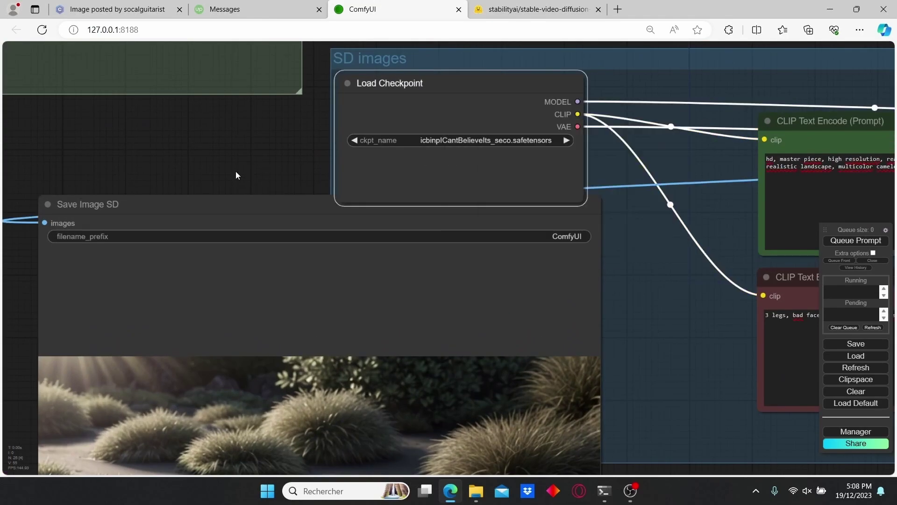
Step: Set the SDXL Load Checkpoint to turbovisionxlSuperFastXLBasedOnNew_tvxlV32Bakedvae.safetensors
{"action": "scroll", "coordinate": [236, 175], "scroll_direction": "down", "scroll_amount": 3}
{"action": "left_click_drag", "start_coordinate": [237, 174], "coordinate": [736, 302]}
{"action": "left_click_drag", "start_coordinate": [118, 64], "coordinate": [150, 226]}
{"action": "scroll", "coordinate": [278, 212], "scroll_direction": "up", "scroll_amount": 2}
{"action": "scroll", "coordinate": [150, 226], "scroll_direction": "up", "scroll_amount": 2}
{"action": "left_click_drag", "start_coordinate": [610, 292], "coordinate": [527, 266]}
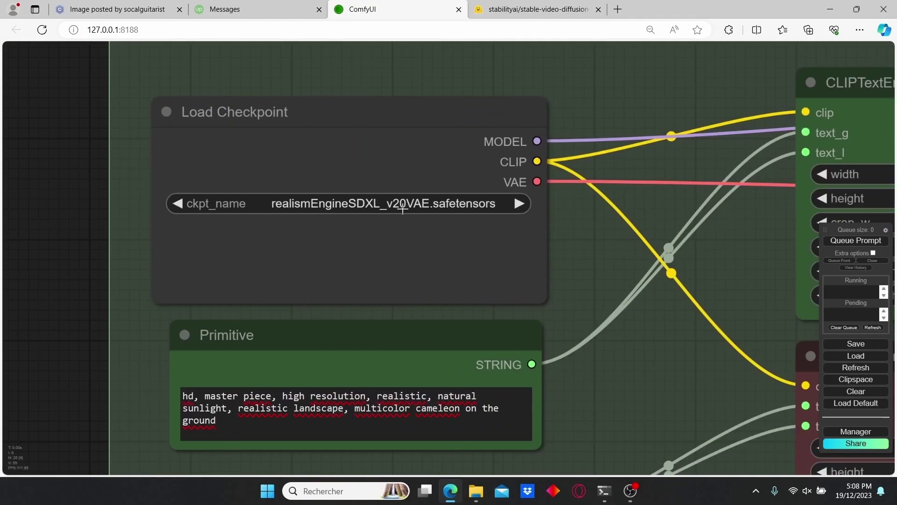
{"action": "left_click", "coordinate": [401, 203]}
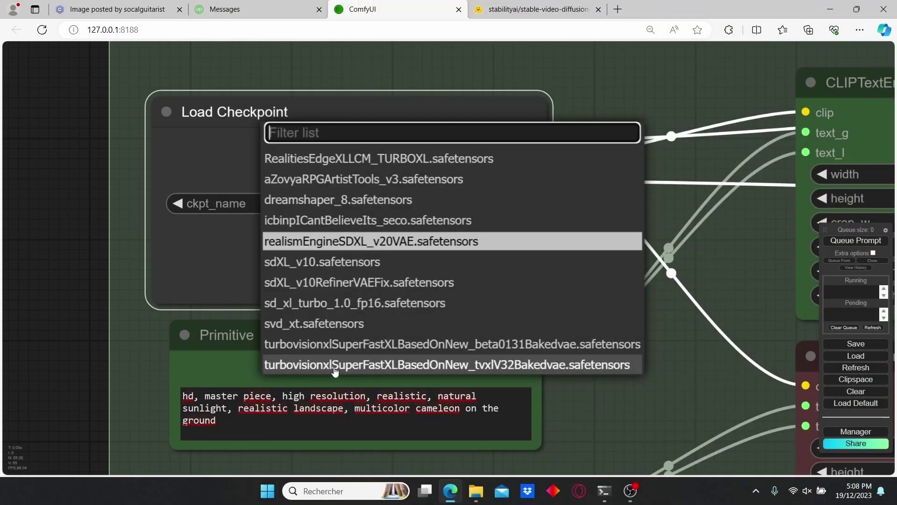
{"action": "left_click", "coordinate": [335, 370]}
Step: Queue a new generation with the turbovisionxl checkpoint
{"action": "scroll", "coordinate": [460, 248], "scroll_direction": "down", "scroll_amount": 5}
{"action": "left_click_drag", "start_coordinate": [521, 308], "coordinate": [388, 83]}
{"action": "scroll", "coordinate": [598, 273], "scroll_direction": "down", "scroll_amount": 6}
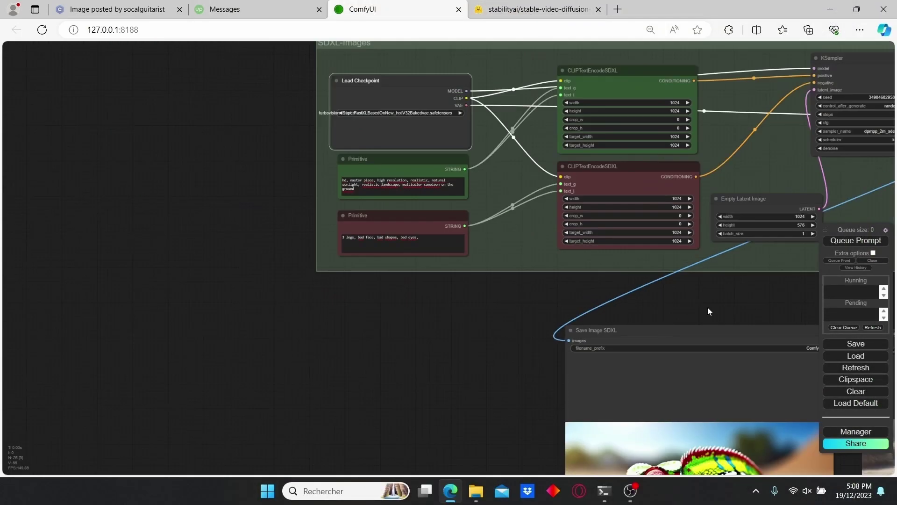
{"action": "left_click_drag", "start_coordinate": [709, 311], "coordinate": [425, 233]}
{"action": "left_click", "coordinate": [856, 240]}
{"action": "scroll", "coordinate": [561, 157], "scroll_direction": "down", "scroll_amount": 2}
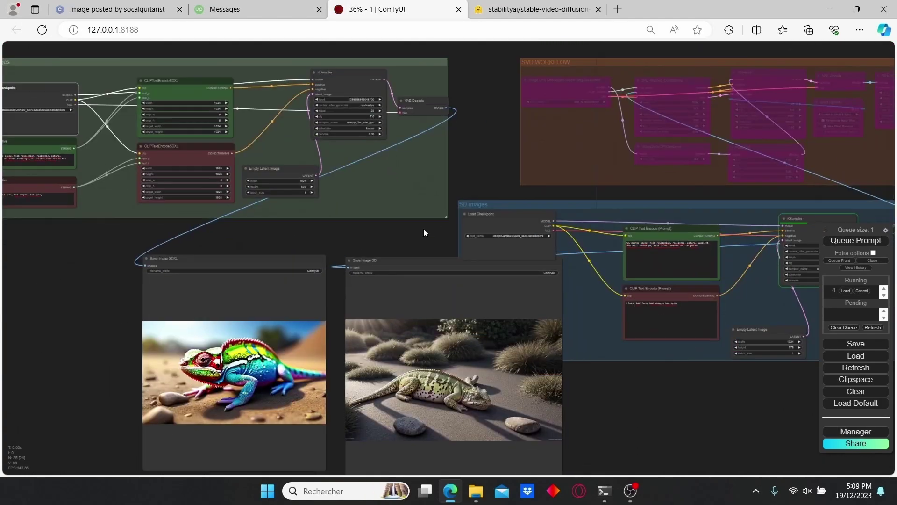
{"action": "scroll", "coordinate": [509, 175], "scroll_direction": "down", "scroll_amount": 2}
{"action": "left_click_drag", "start_coordinate": [510, 175], "coordinate": [268, 160]}
Step: Bypass the far-right node and move Save Image SD closer to Save Image SDXL
{"action": "left_click", "coordinate": [711, 129]}
{"action": "key", "text": "ctrl+b"}
{"action": "scroll", "coordinate": [340, 233], "scroll_direction": "up", "scroll_amount": 7}
{"action": "left_click_drag", "start_coordinate": [157, 223], "coordinate": [413, 138]}
{"action": "mouse_move", "coordinate": [422, 149]}
{"action": "left_mouse_down"}
{"action": "mouse_move", "coordinate": [408, 154]}
{"action": "mouse_move", "coordinate": [618, 255]}
{"action": "mouse_move", "coordinate": [419, 157]}
{"action": "left_mouse_up"}
Step: Frame the SDXL group and Empty Latent Image while the run completes
{"action": "scroll", "coordinate": [438, 138], "scroll_direction": "down", "scroll_amount": 3}
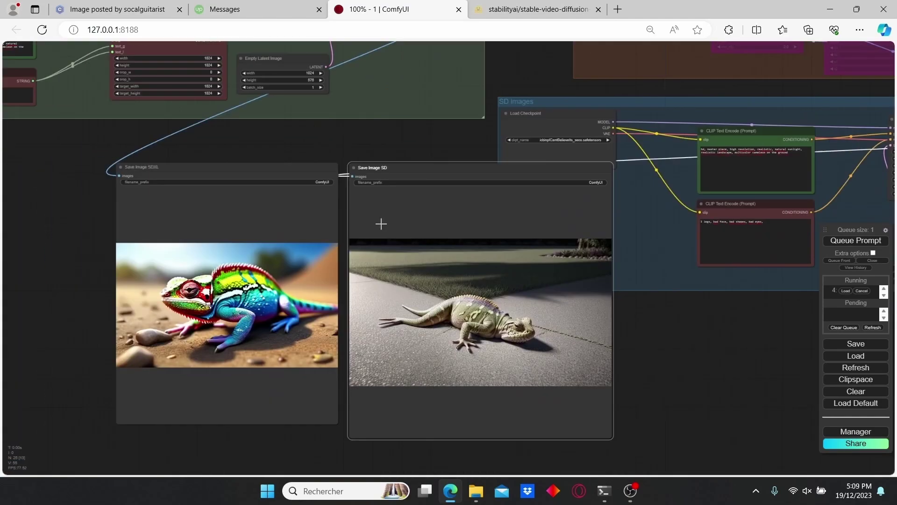
{"action": "scroll", "coordinate": [411, 275], "scroll_direction": "up", "scroll_amount": 5}
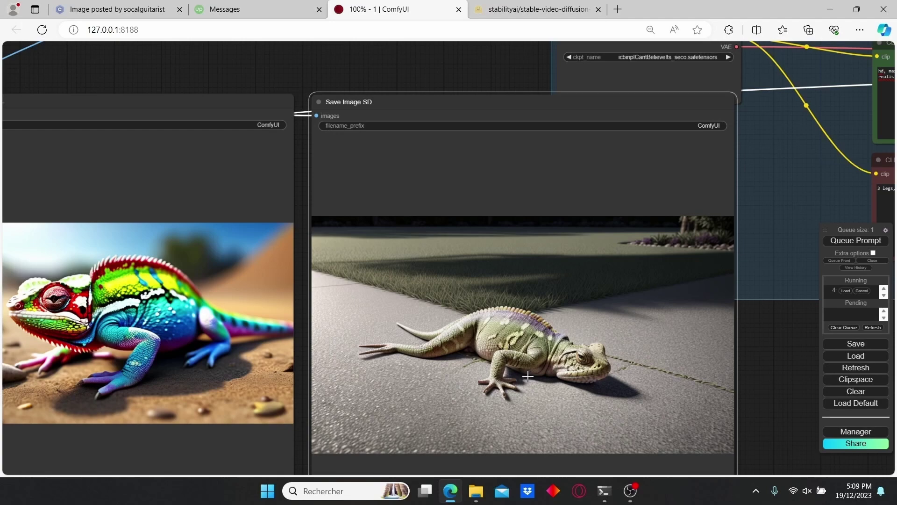
{"action": "scroll", "coordinate": [307, 105], "scroll_direction": "down", "scroll_amount": 2}
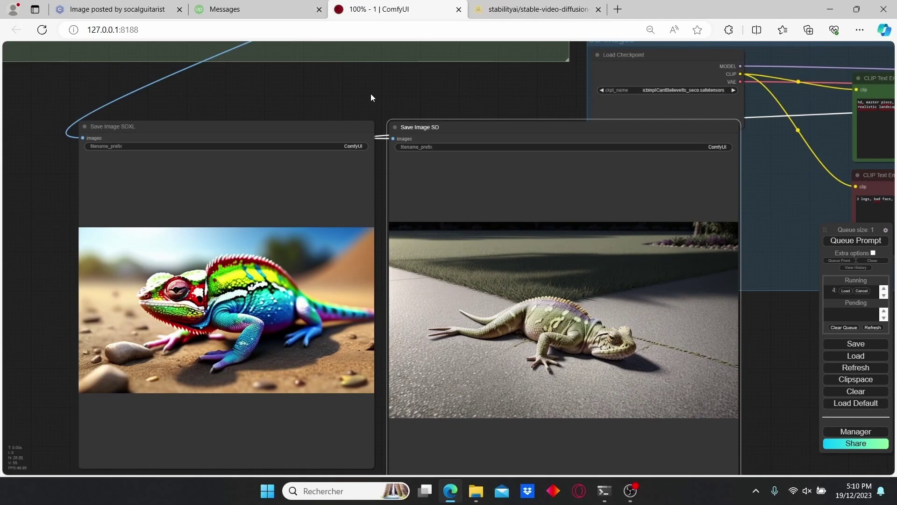
{"action": "scroll", "coordinate": [371, 93], "scroll_direction": "down", "scroll_amount": 2}
{"action": "left_click_drag", "start_coordinate": [371, 93], "coordinate": [565, 110]}
{"action": "scroll", "coordinate": [424, 228], "scroll_direction": "up", "scroll_amount": 3}
{"action": "scroll", "coordinate": [425, 233], "scroll_direction": "down", "scroll_amount": 3}
{"action": "scroll", "coordinate": [475, 162], "scroll_direction": "up", "scroll_amount": 2}
{"action": "scroll", "coordinate": [437, 236], "scroll_direction": "up", "scroll_amount": 3}
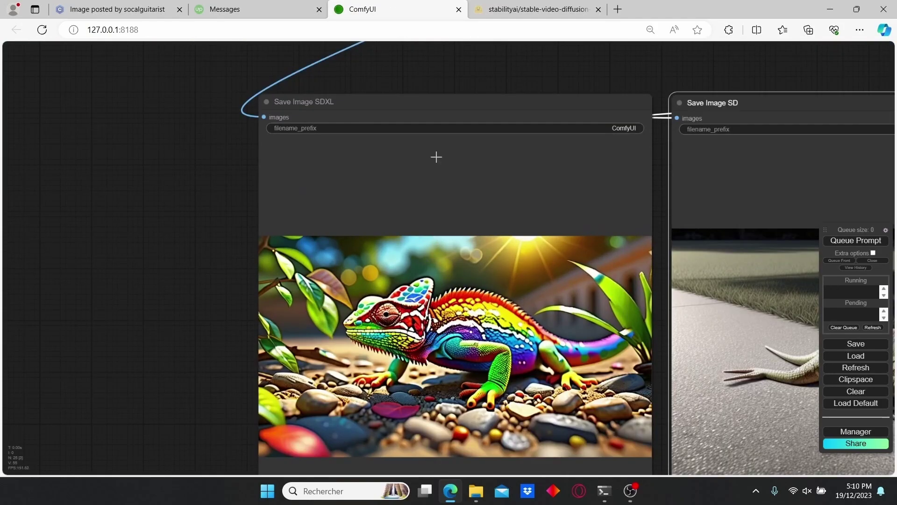
{"action": "scroll", "coordinate": [186, 313], "scroll_direction": "down", "scroll_amount": 2}
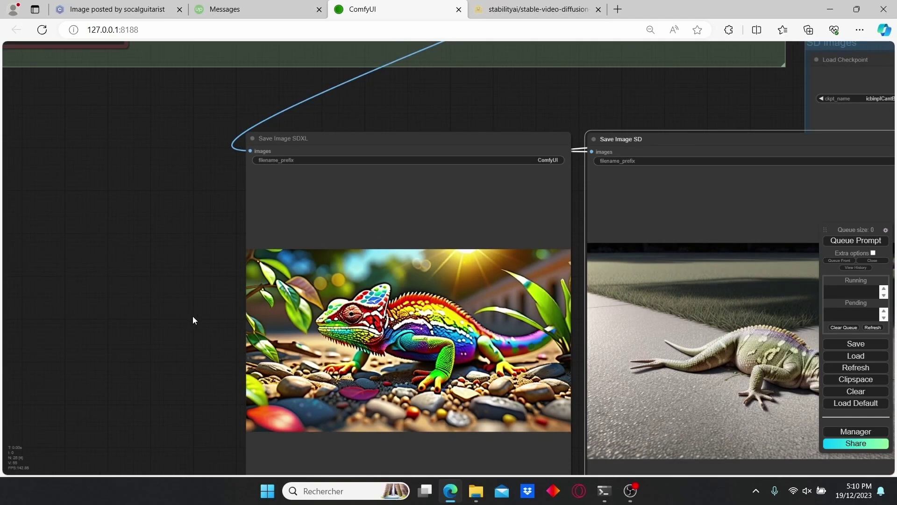
Step: Inspect the new rainbow chameleon-on-pebbles image in Save Image SDXL beside the SD output
{"action": "left_click_drag", "start_coordinate": [209, 330], "coordinate": [212, 267]}
{"action": "scroll", "coordinate": [211, 268], "scroll_direction": "down", "scroll_amount": 1}
{"action": "scroll", "coordinate": [232, 288], "scroll_direction": "up", "scroll_amount": 3}
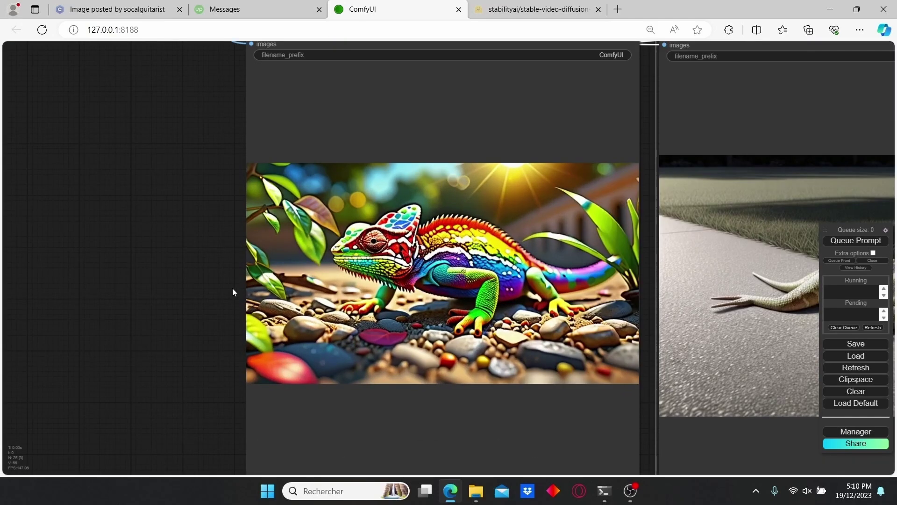
{"action": "scroll", "coordinate": [209, 270], "scroll_direction": "down", "scroll_amount": 1}
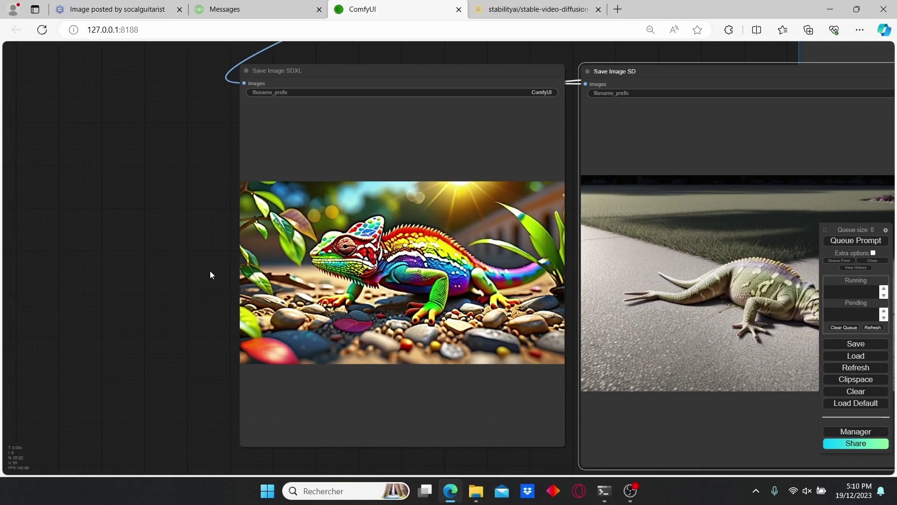
{"action": "left_click_drag", "start_coordinate": [210, 271], "coordinate": [141, 276]}
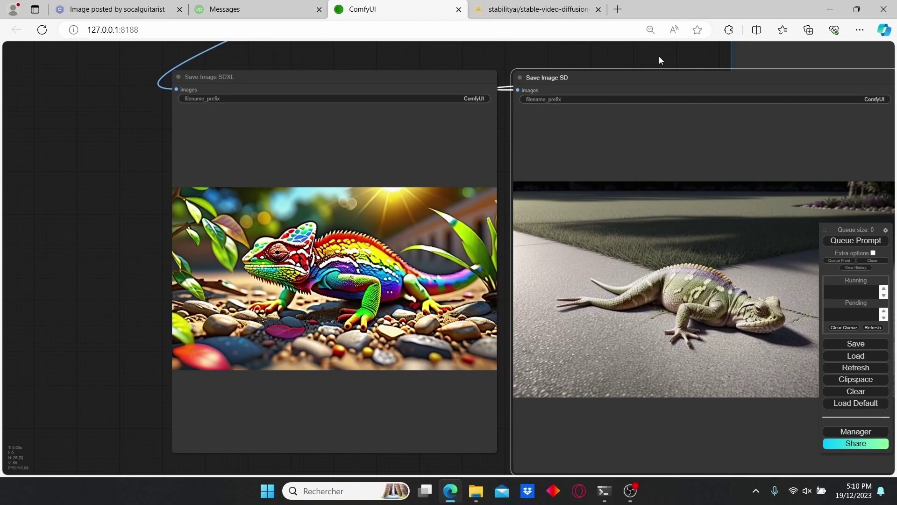
{"action": "scroll", "coordinate": [657, 56], "scroll_direction": "down", "scroll_amount": 3}
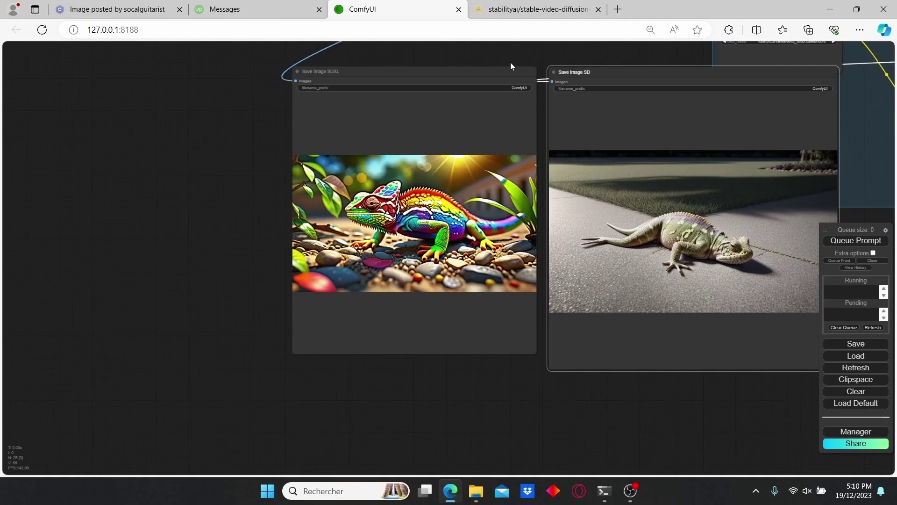
{"action": "left_click_drag", "start_coordinate": [511, 62], "coordinate": [503, 217]}
{"action": "scroll", "coordinate": [406, 205], "scroll_direction": "up", "scroll_amount": 2}
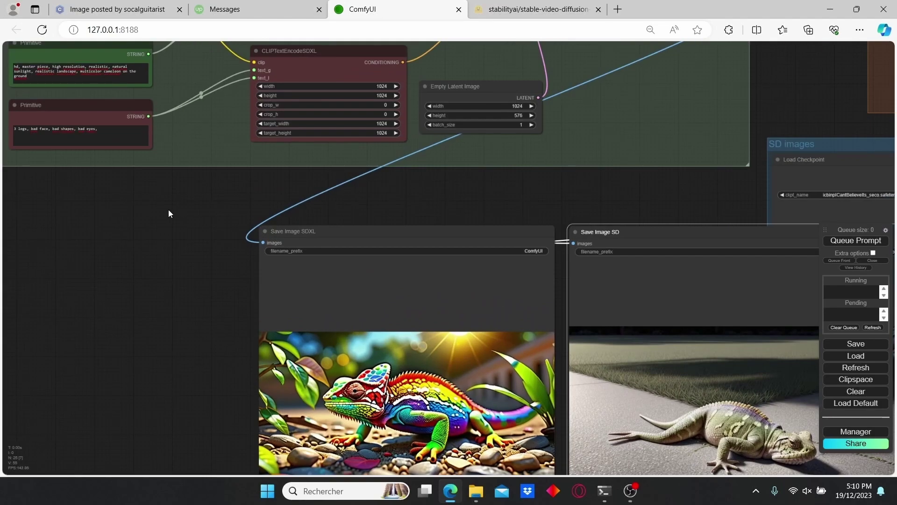
Step: Replace 'multicolor cameleon on the ground' in the SDXL prompt with 'realistic landscape, river, forest backround' and copy it
{"action": "left_click_drag", "start_coordinate": [104, 216], "coordinate": [369, 253]}
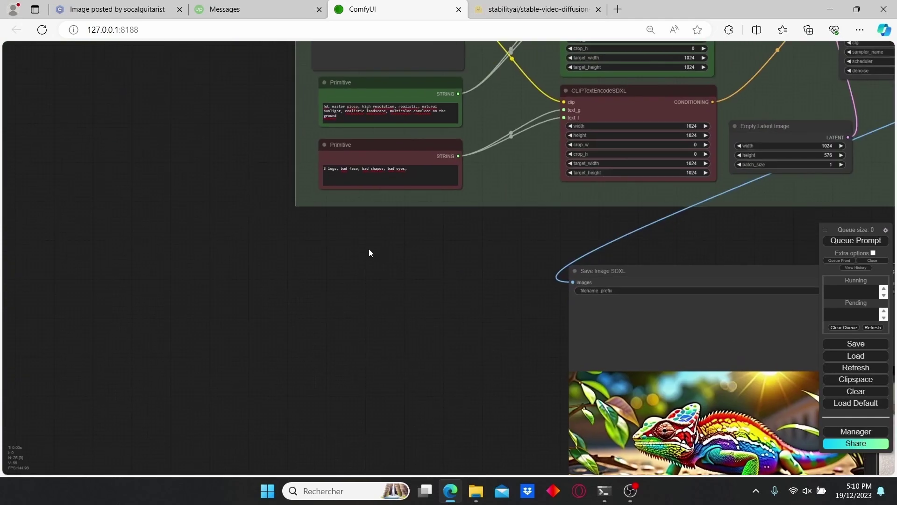
{"action": "scroll", "coordinate": [369, 253], "scroll_direction": "up", "scroll_amount": 2}
{"action": "left_click_drag", "start_coordinate": [437, 244], "coordinate": [511, 403]}
{"action": "scroll", "coordinate": [472, 214], "scroll_direction": "up", "scroll_amount": 4}
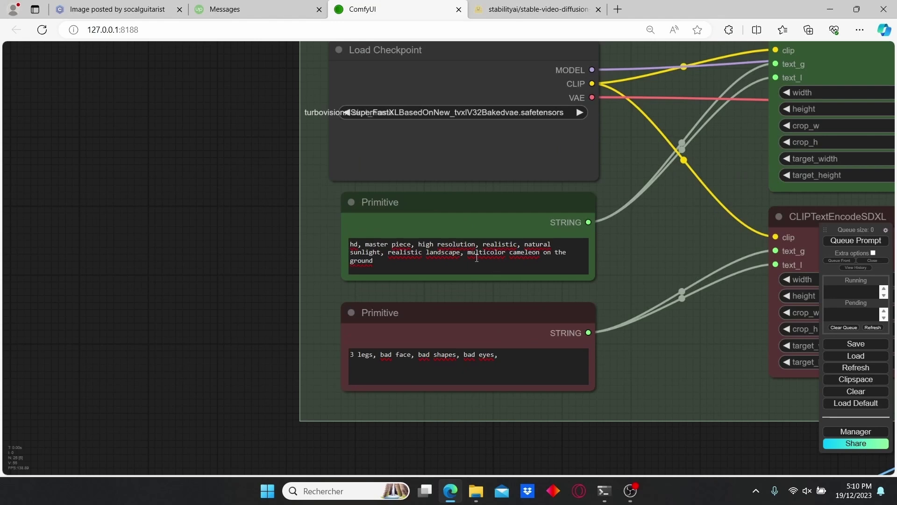
{"action": "left_click_drag", "start_coordinate": [469, 256], "coordinate": [572, 256]}
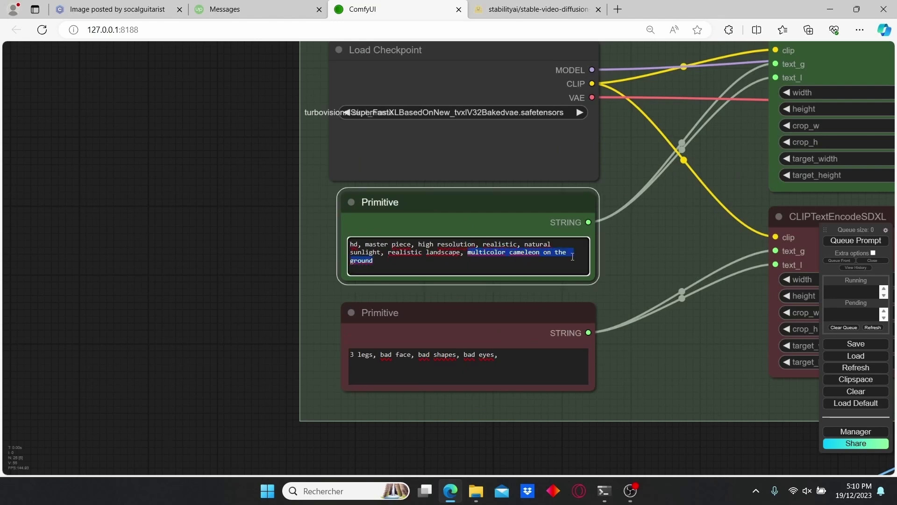
{"action": "key", "text": "BackSpace"}
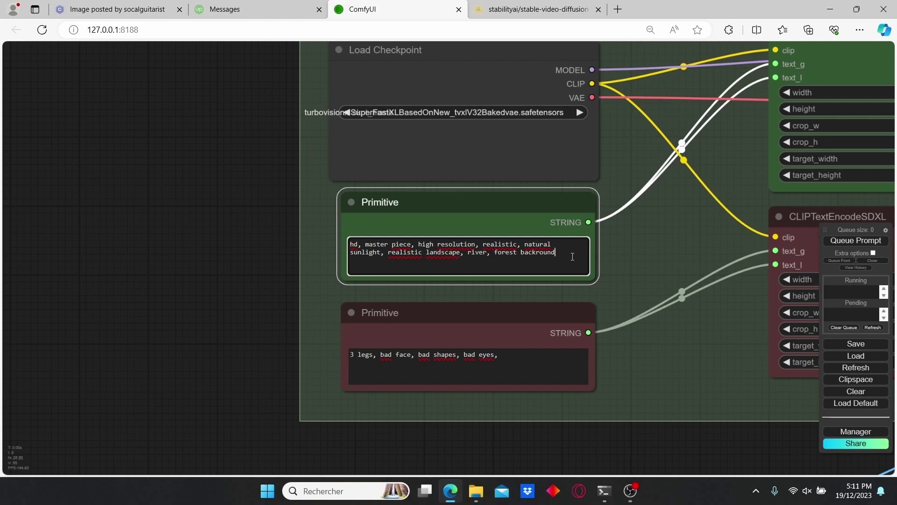
{"action": "key", "text": "ctrl+a"}
{"action": "key", "text": "ctrl+c"}
Step: Paste the landscape prompt over the SD images positive prompt
{"action": "scroll", "coordinate": [615, 276], "scroll_direction": "down", "scroll_amount": 7}
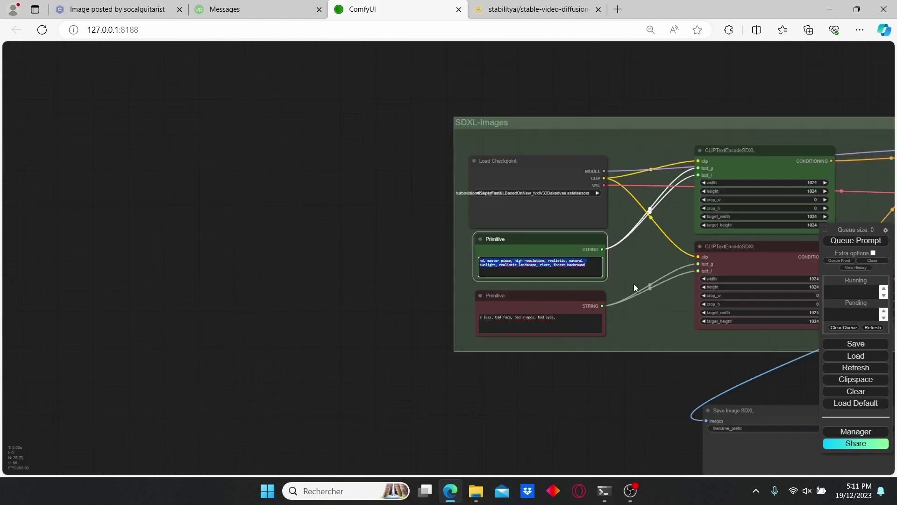
{"action": "left_click_drag", "start_coordinate": [744, 328], "coordinate": [165, 197]}
{"action": "left_click_drag", "start_coordinate": [733, 314], "coordinate": [310, 281]}
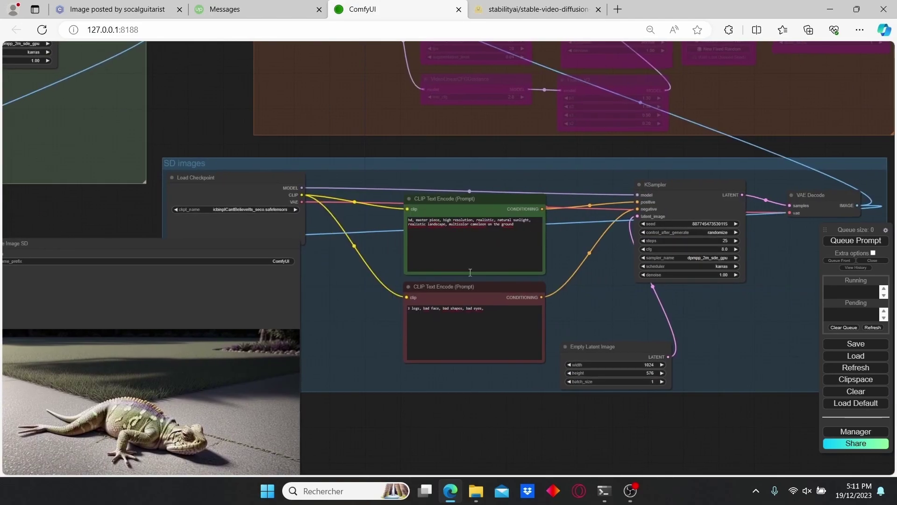
{"action": "scroll", "coordinate": [520, 279], "scroll_direction": "up", "scroll_amount": 3}
{"action": "left_click_drag", "start_coordinate": [513, 210], "coordinate": [369, 205]}
{"action": "key", "text": "ctrl+v"}
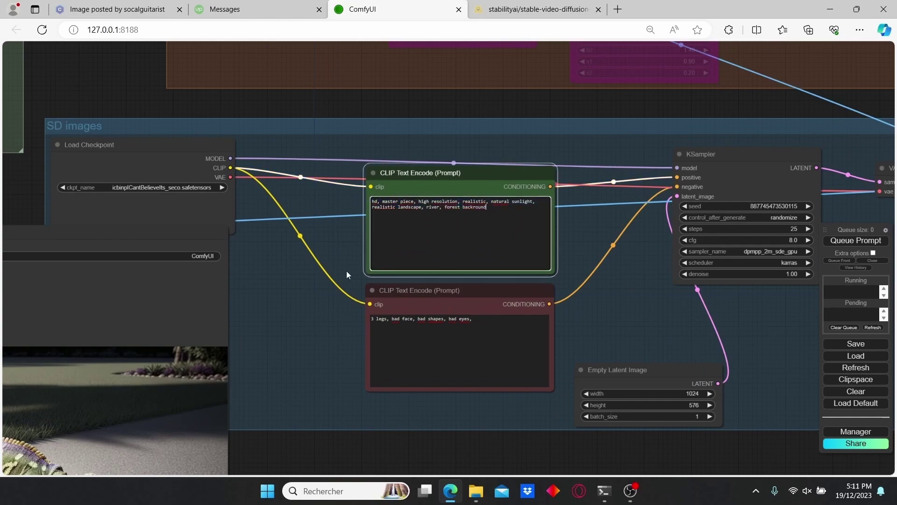
Step: Reposition the Save Image SD preview and frame the SDXL nodes with both previews
{"action": "scroll", "coordinate": [353, 295], "scroll_direction": "down", "scroll_amount": 3}
{"action": "left_click_drag", "start_coordinate": [357, 300], "coordinate": [602, 269]}
{"action": "left_click_drag", "start_coordinate": [334, 226], "coordinate": [337, 237]}
{"action": "scroll", "coordinate": [262, 187], "scroll_direction": "down", "scroll_amount": 2}
{"action": "left_click_drag", "start_coordinate": [260, 191], "coordinate": [388, 202]}
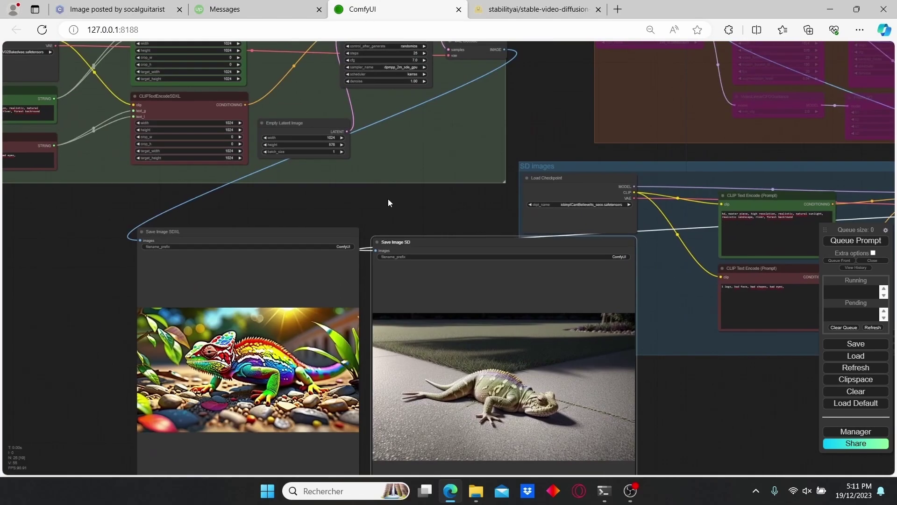
Step: Queue the river-and-forest prompts and watch the SD images group generate
{"action": "left_click", "coordinate": [855, 242]}
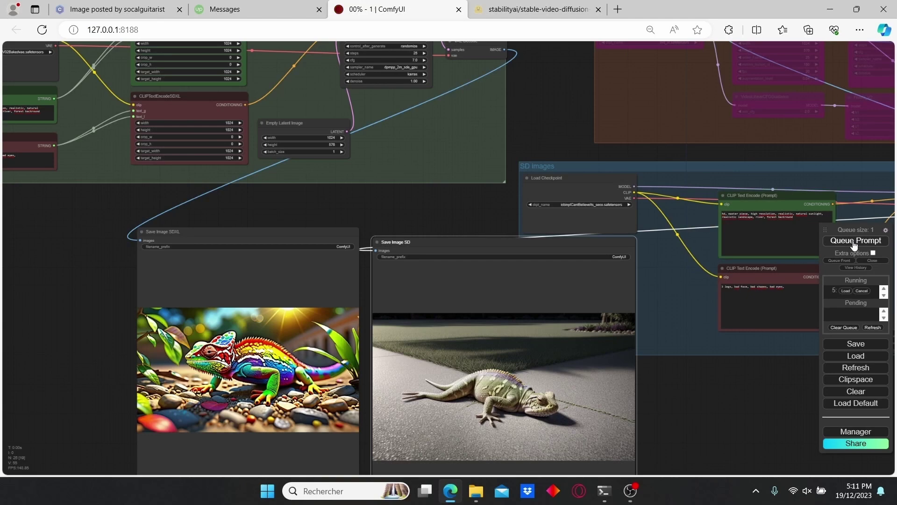
{"action": "scroll", "coordinate": [585, 115], "scroll_direction": "down", "scroll_amount": 1}
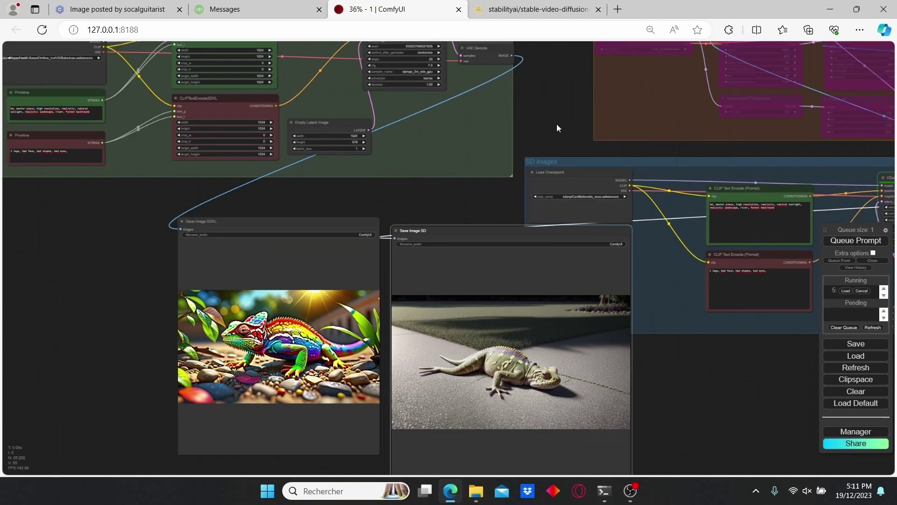
{"action": "left_click_drag", "start_coordinate": [557, 124], "coordinate": [386, 149]}
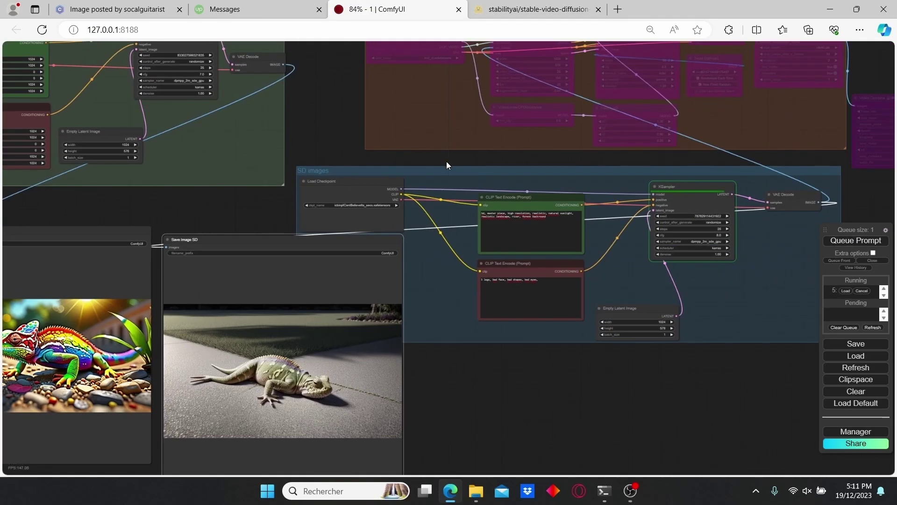
{"action": "scroll", "coordinate": [367, 146], "scroll_direction": "down", "scroll_amount": 2}
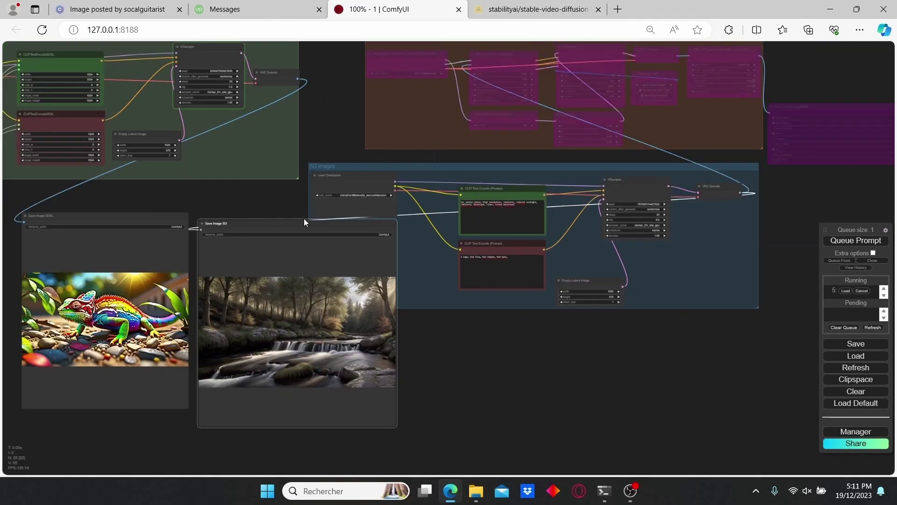
{"action": "scroll", "coordinate": [303, 221], "scroll_direction": "up", "scroll_amount": 5}
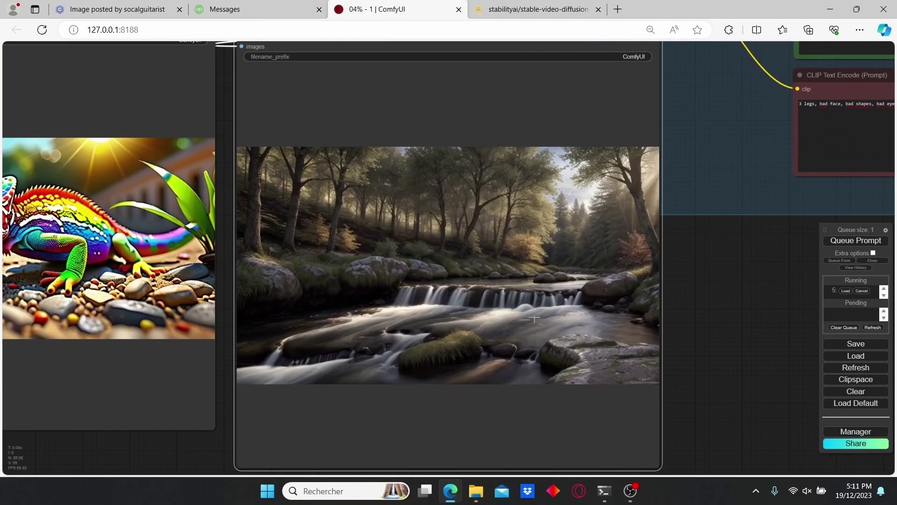
{"action": "scroll", "coordinate": [645, 260], "scroll_direction": "down", "scroll_amount": 3}
{"action": "scroll", "coordinate": [641, 256], "scroll_direction": "up", "scroll_amount": 2}
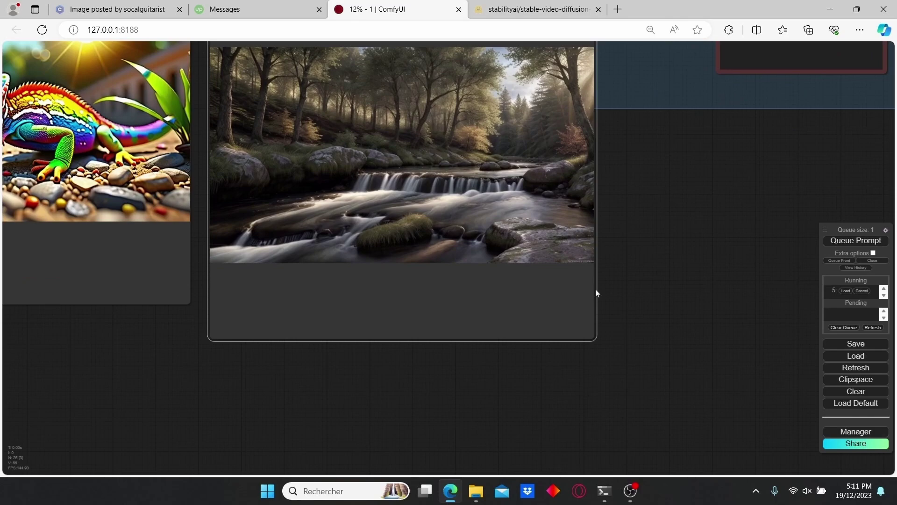
Step: Enlarge the Save Image SD preview and bring both river images into view
{"action": "left_click_drag", "start_coordinate": [593, 340], "coordinate": [665, 387]}
{"action": "scroll", "coordinate": [717, 229], "scroll_direction": "down", "scroll_amount": 3}
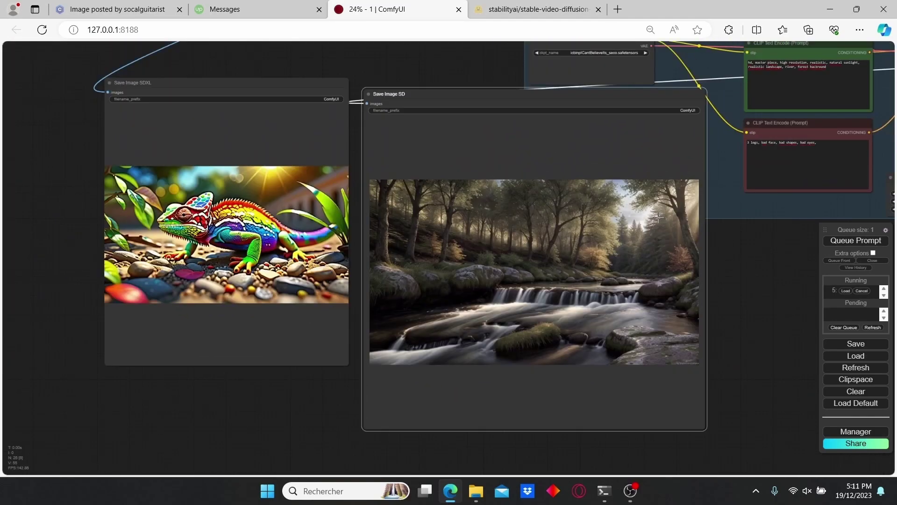
{"action": "scroll", "coordinate": [665, 206], "scroll_direction": "down", "scroll_amount": 3}
{"action": "left_click_drag", "start_coordinate": [731, 209], "coordinate": [398, 236]}
{"action": "scroll", "coordinate": [421, 237], "scroll_direction": "up", "scroll_amount": 4}
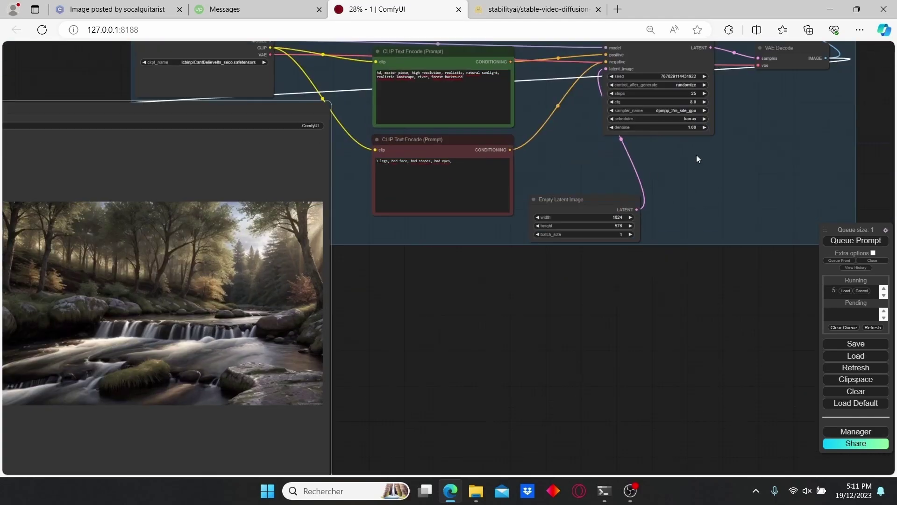
{"action": "left_click_drag", "start_coordinate": [679, 163], "coordinate": [573, 246]}
{"action": "left_click_drag", "start_coordinate": [289, 375], "coordinate": [707, 304]}
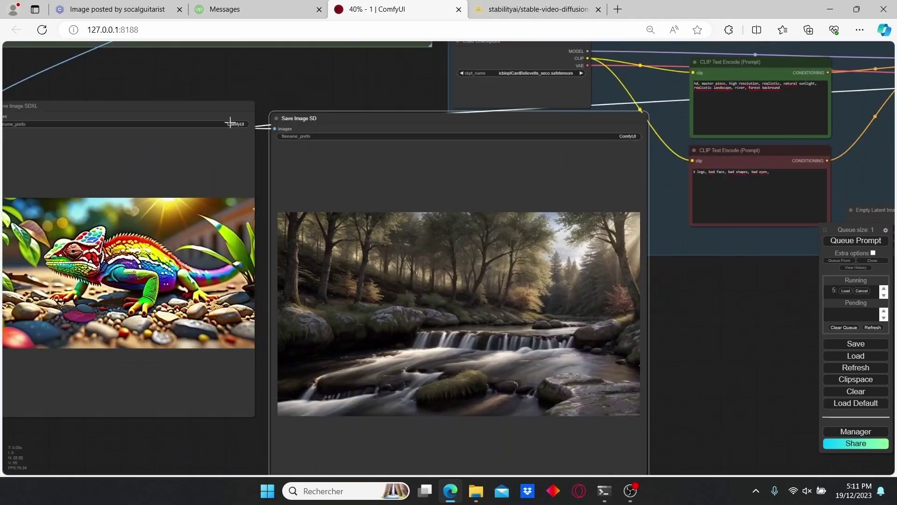
{"action": "left_click_drag", "start_coordinate": [198, 89], "coordinate": [504, 94]}
Step: Zoom out and pan until the SDXL-Images group with Load Checkpoint is visible
{"action": "scroll", "coordinate": [186, 97], "scroll_direction": "down", "scroll_amount": 3}
{"action": "left_click_drag", "start_coordinate": [187, 99], "coordinate": [248, 275]}
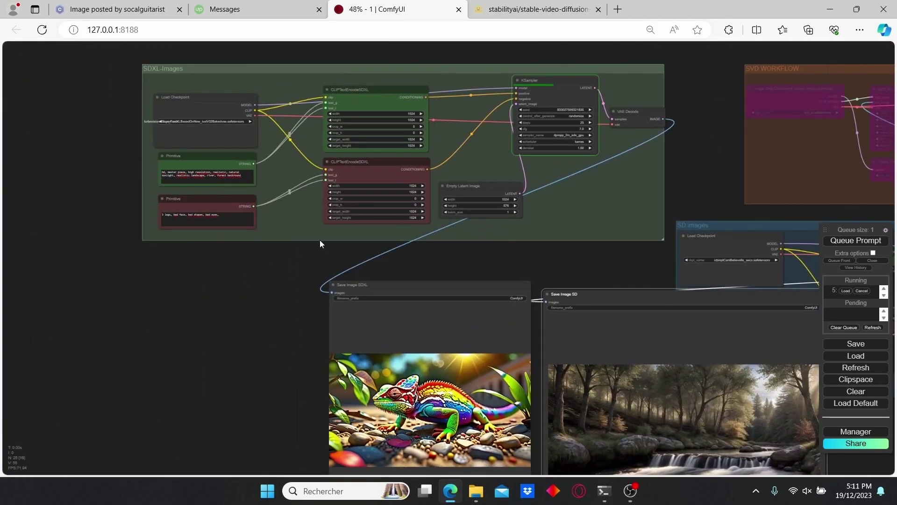
{"action": "scroll", "coordinate": [320, 240], "scroll_direction": "up", "scroll_amount": 4}
{"action": "left_click_drag", "start_coordinate": [583, 274], "coordinate": [497, 97]}
{"action": "scroll", "coordinate": [498, 97], "scroll_direction": "down", "scroll_amount": 1}
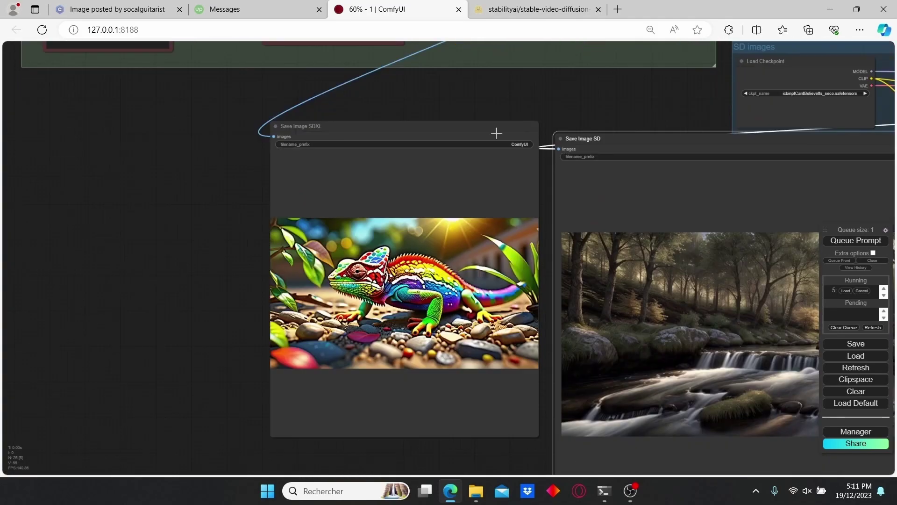
{"action": "scroll", "coordinate": [385, 332], "scroll_direction": "up", "scroll_amount": 3}
{"action": "scroll", "coordinate": [152, 268], "scroll_direction": "down", "scroll_amount": 3}
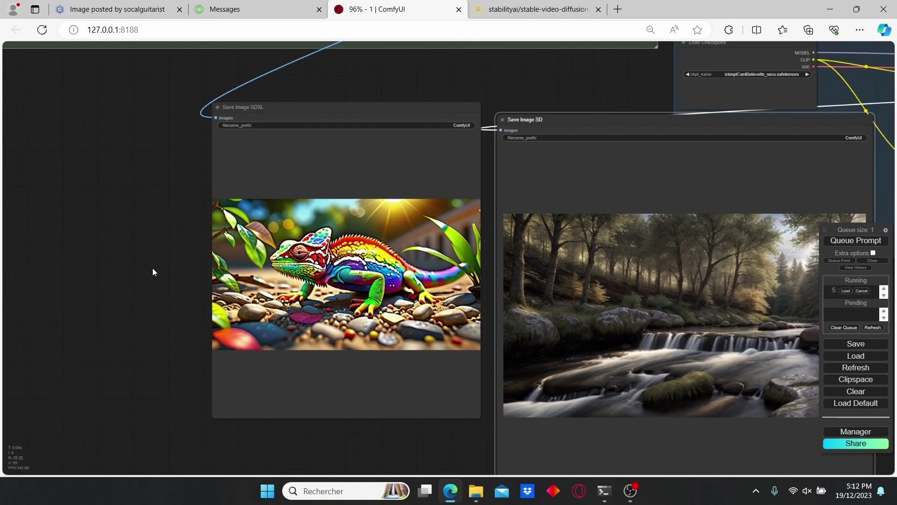
{"action": "scroll", "coordinate": [170, 217], "scroll_direction": "down", "scroll_amount": 2}
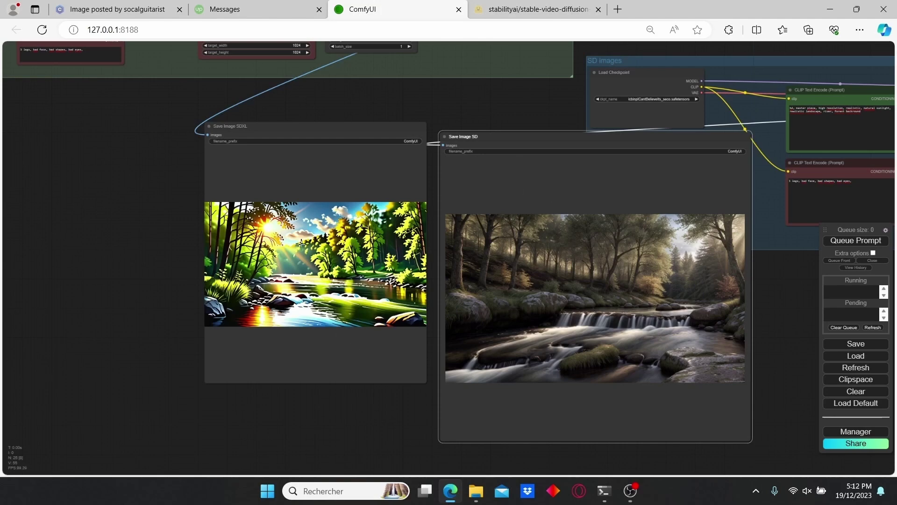
{"action": "scroll", "coordinate": [174, 225], "scroll_direction": "up", "scroll_amount": 4}
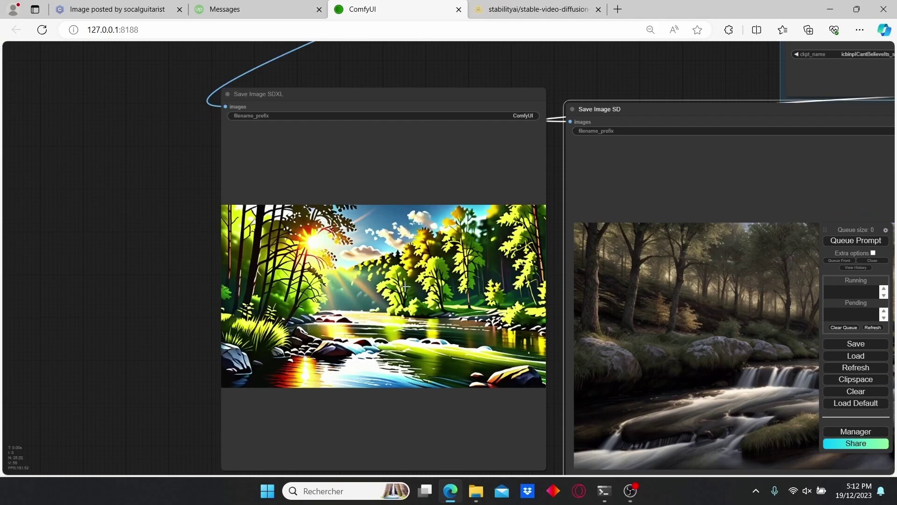
{"action": "scroll", "coordinate": [210, 242], "scroll_direction": "down", "scroll_amount": 3}
{"action": "left_click_drag", "start_coordinate": [130, 183], "coordinate": [406, 327]}
{"action": "left_click_drag", "start_coordinate": [319, 257], "coordinate": [343, 370]}
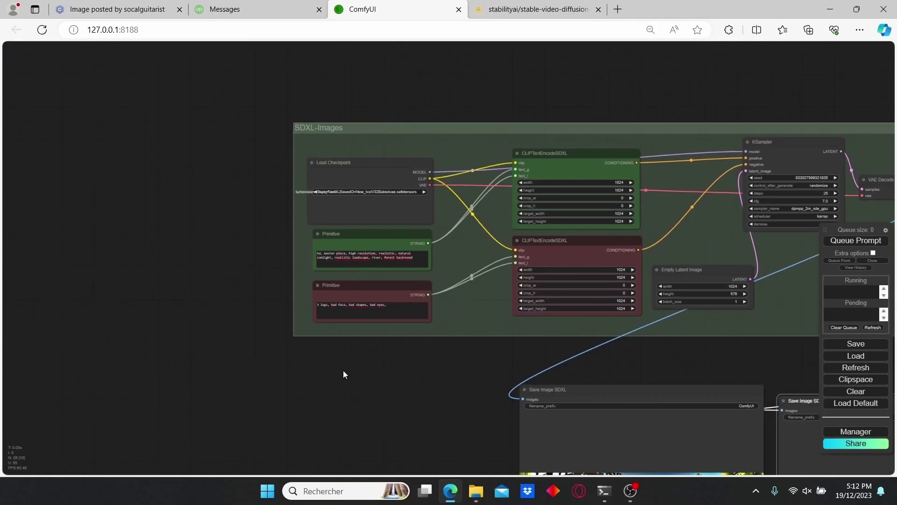
Step: Switch the SDXL Load Checkpoint to RealitiesEdgeXLLCM_TURBOXL.safetensors
{"action": "scroll", "coordinate": [201, 254], "scroll_direction": "up", "scroll_amount": 7}
{"action": "left_click", "coordinate": [488, 163]}
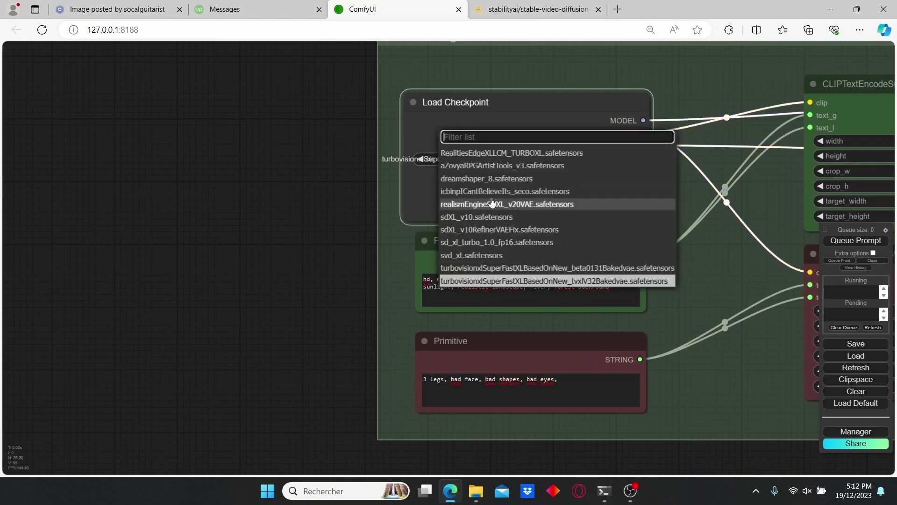
{"action": "left_click", "coordinate": [524, 155]}
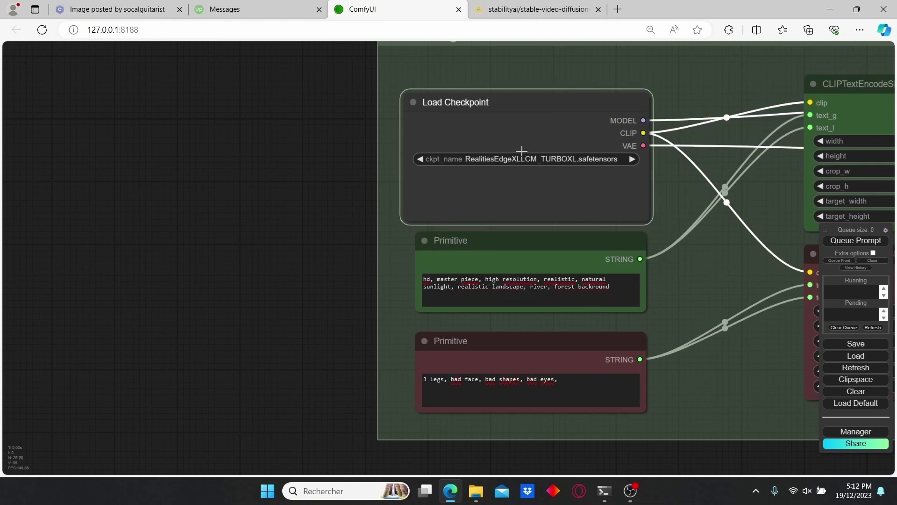
Step: Queue the workflow to generate new SDXL and SD images with the new checkpoint
{"action": "scroll", "coordinate": [168, 252], "scroll_direction": "down", "scroll_amount": 3}
{"action": "left_click_drag", "start_coordinate": [273, 296], "coordinate": [27, 85]}
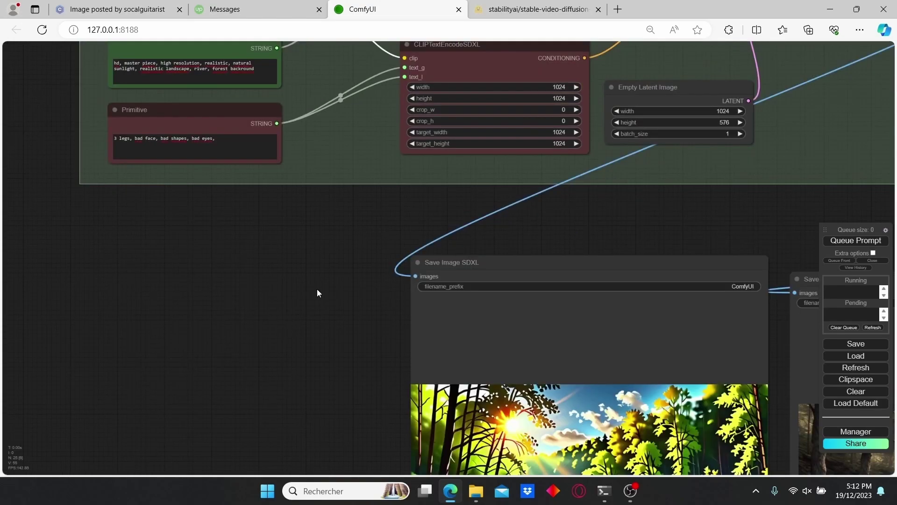
{"action": "left_click_drag", "start_coordinate": [317, 293], "coordinate": [89, 158]}
{"action": "left_click", "coordinate": [856, 240]}
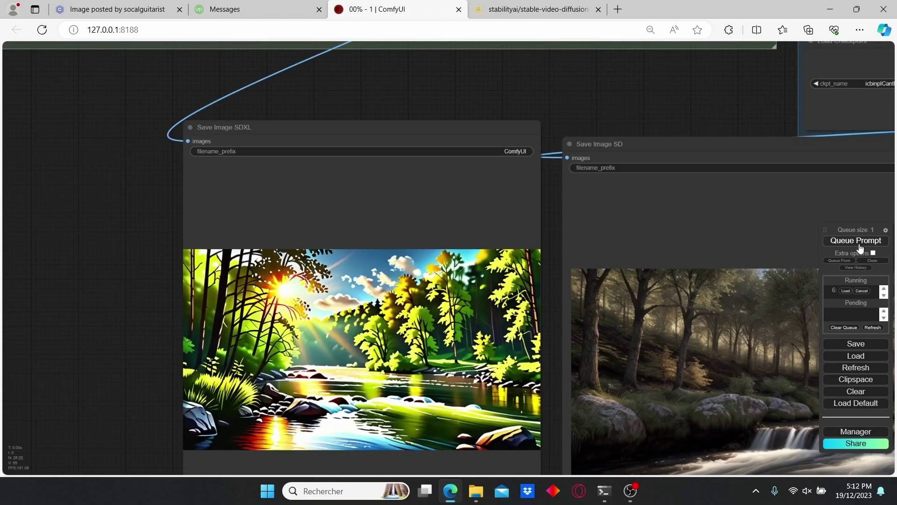
Step: Pan and zoom to show the SDXL and SD output images side by side
{"action": "scroll", "coordinate": [608, 97], "scroll_direction": "down", "scroll_amount": 3}
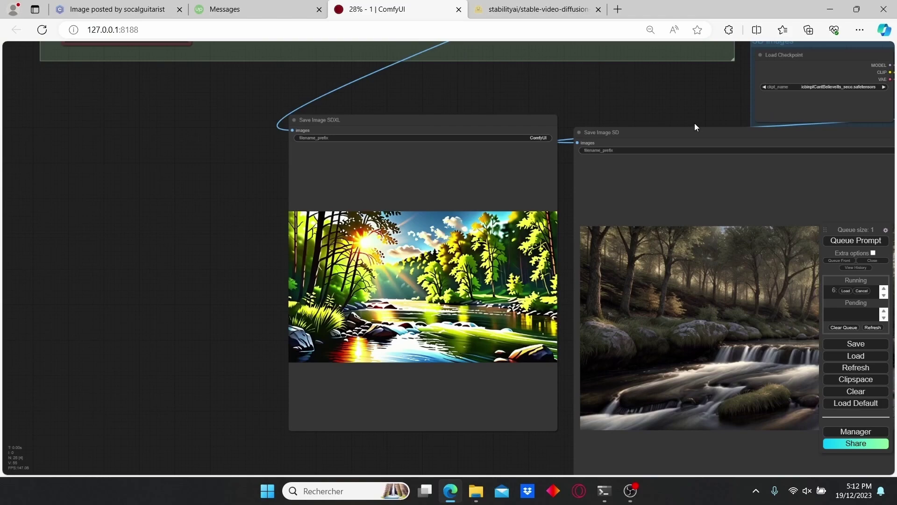
{"action": "scroll", "coordinate": [694, 107], "scroll_direction": "down", "scroll_amount": 2}
{"action": "left_click_drag", "start_coordinate": [693, 106], "coordinate": [489, 90]}
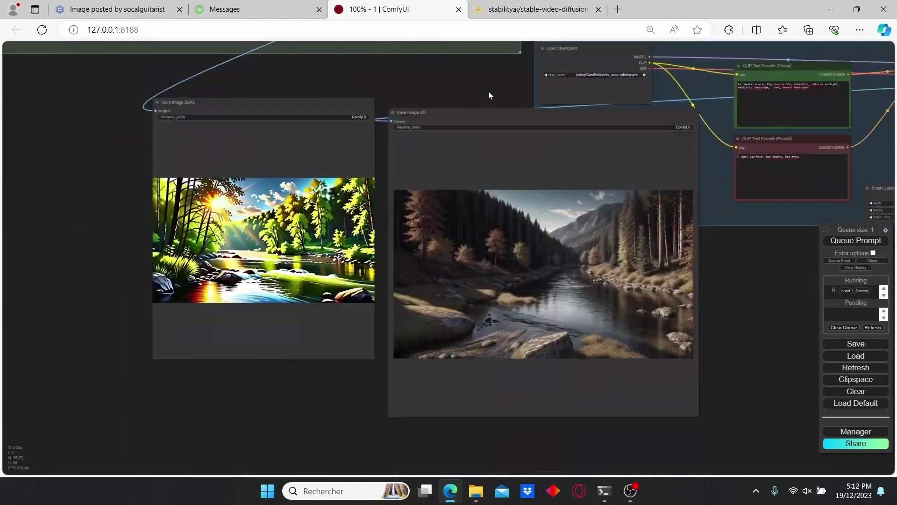
{"action": "scroll", "coordinate": [551, 273], "scroll_direction": "up", "scroll_amount": 7}
{"action": "scroll", "coordinate": [552, 273], "scroll_direction": "down", "scroll_amount": 2}
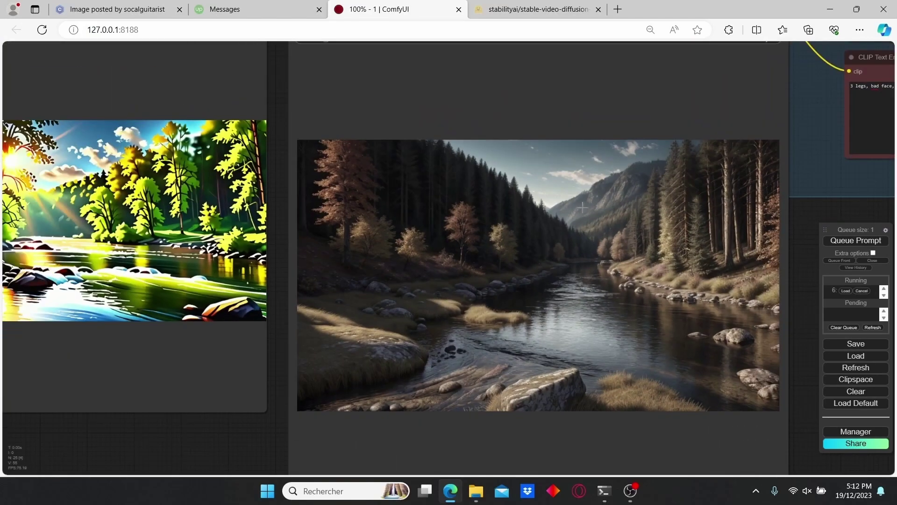
{"action": "scroll", "coordinate": [511, 206], "scroll_direction": "down", "scroll_amount": 6}
{"action": "left_click_drag", "start_coordinate": [323, 358], "coordinate": [465, 387]}
{"action": "left_click_drag", "start_coordinate": [460, 332], "coordinate": [354, 333]}
{"action": "left_click_drag", "start_coordinate": [408, 352], "coordinate": [516, 408]}
{"action": "scroll", "coordinate": [551, 117], "scroll_direction": "up", "scroll_amount": 2}
{"action": "left_click_drag", "start_coordinate": [551, 117], "coordinate": [499, 57]}
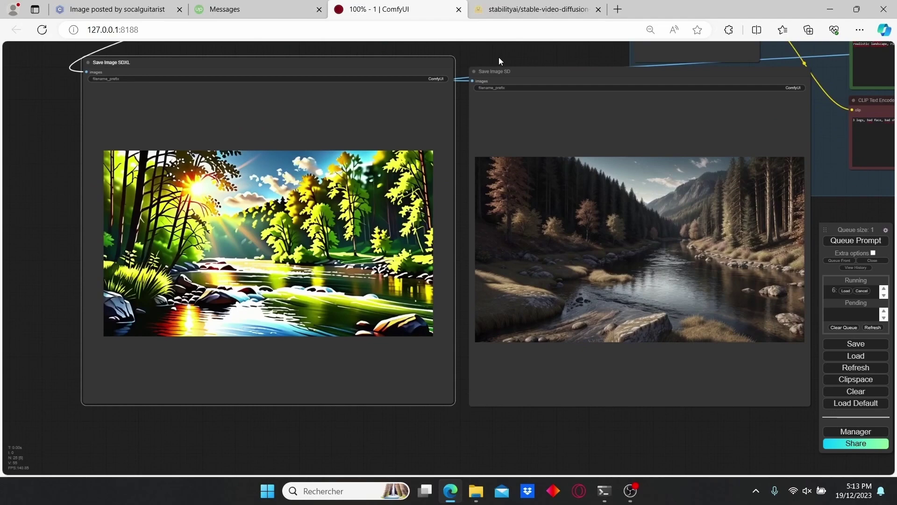
Step: Zoom in on the SD output beside its prompts to inspect the new river image
{"action": "scroll", "coordinate": [324, 208], "scroll_direction": "down", "scroll_amount": 2}
{"action": "scroll", "coordinate": [325, 209], "scroll_direction": "up", "scroll_amount": 2}
{"action": "scroll", "coordinate": [325, 209], "scroll_direction": "down", "scroll_amount": 2}
{"action": "left_click_drag", "start_coordinate": [92, 161], "coordinate": [184, 182]}
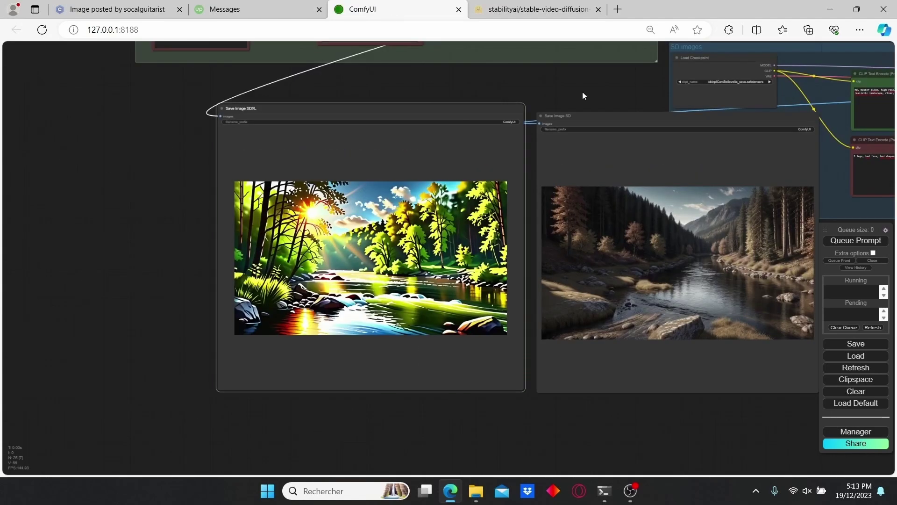
{"action": "scroll", "coordinate": [441, 309], "scroll_direction": "up", "scroll_amount": 2}
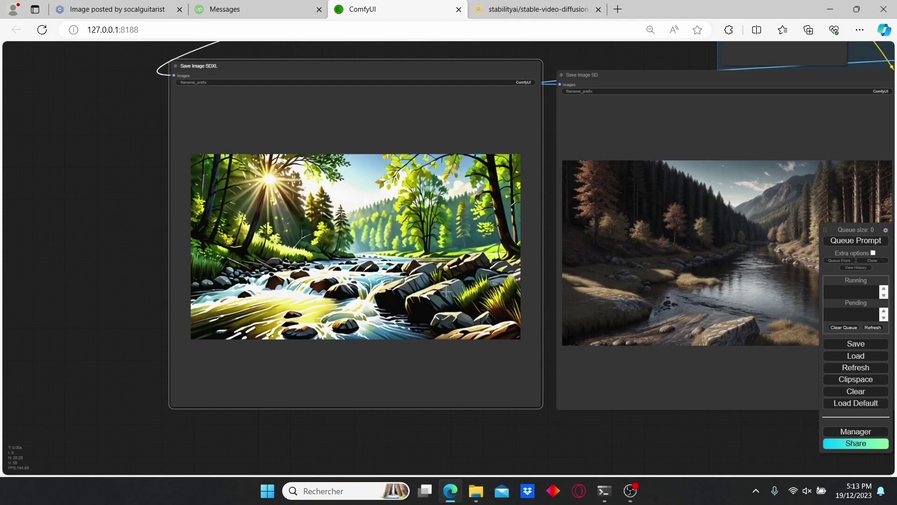
{"action": "scroll", "coordinate": [513, 242], "scroll_direction": "down", "scroll_amount": 4}
{"action": "left_click_drag", "start_coordinate": [513, 242], "coordinate": [384, 251]}
{"action": "scroll", "coordinate": [449, 264], "scroll_direction": "up", "scroll_amount": 3}
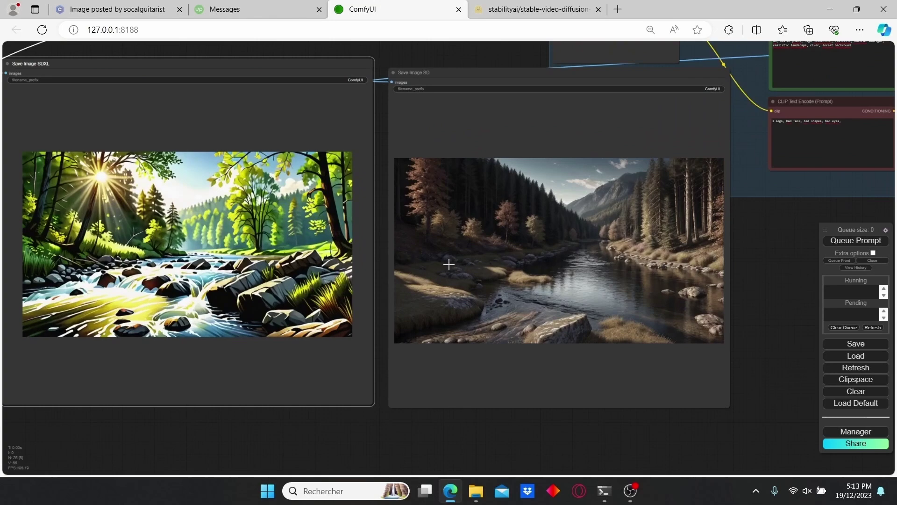
{"action": "scroll", "coordinate": [468, 265], "scroll_direction": "down", "scroll_amount": 2}
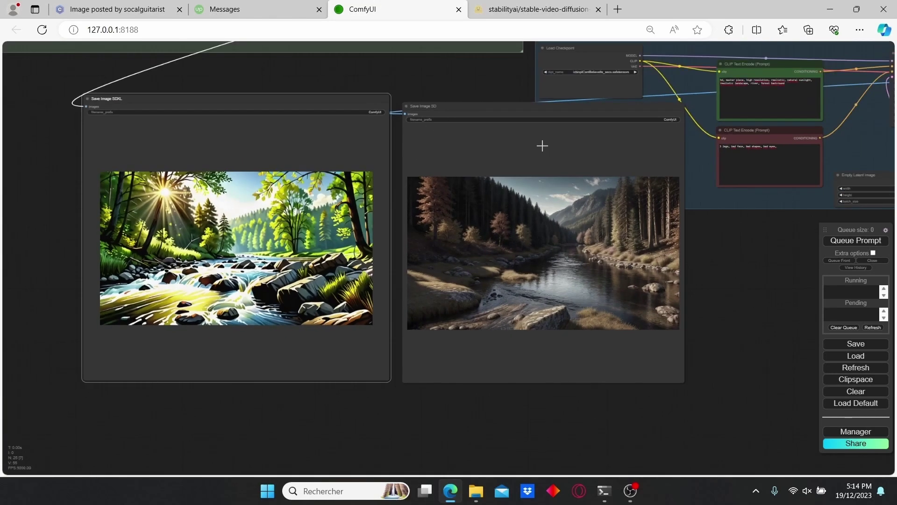
{"action": "scroll", "coordinate": [723, 311], "scroll_direction": "up", "scroll_amount": 5}
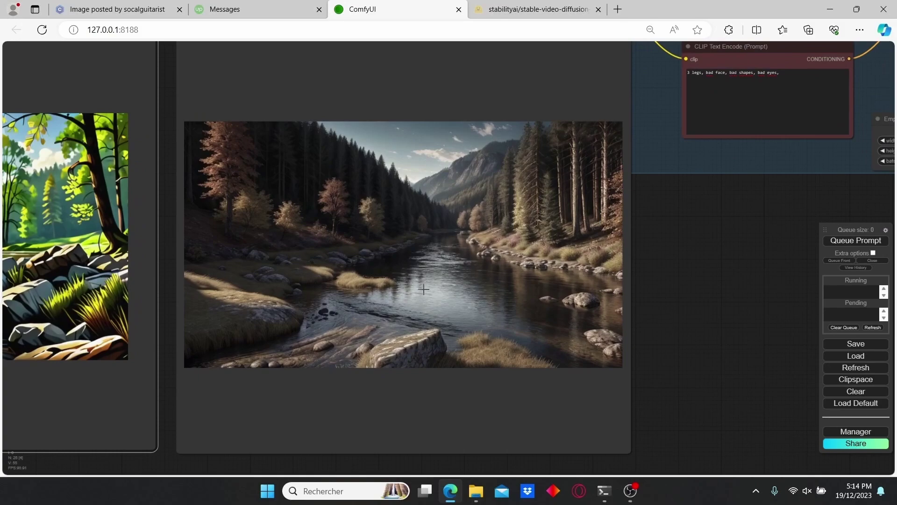
{"action": "scroll", "coordinate": [424, 290], "scroll_direction": "down", "scroll_amount": 8}
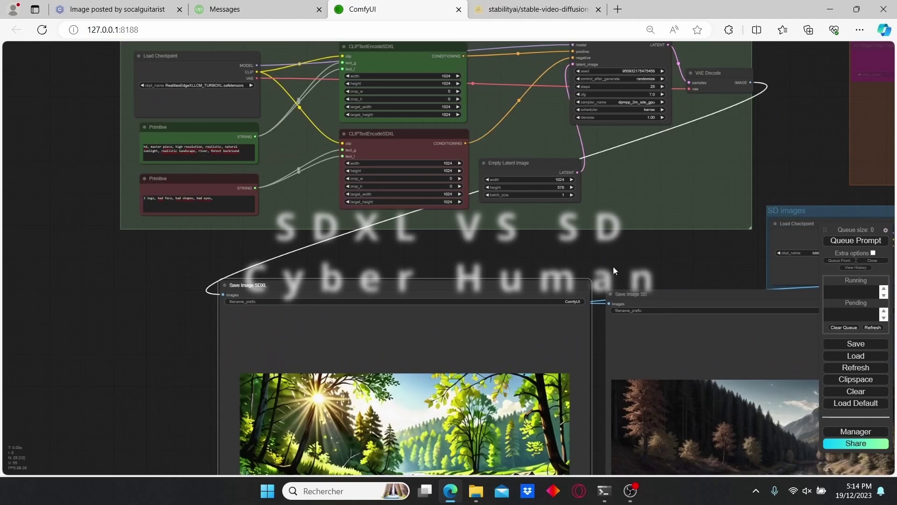
{"action": "scroll", "coordinate": [529, 262], "scroll_direction": "down", "scroll_amount": 4}
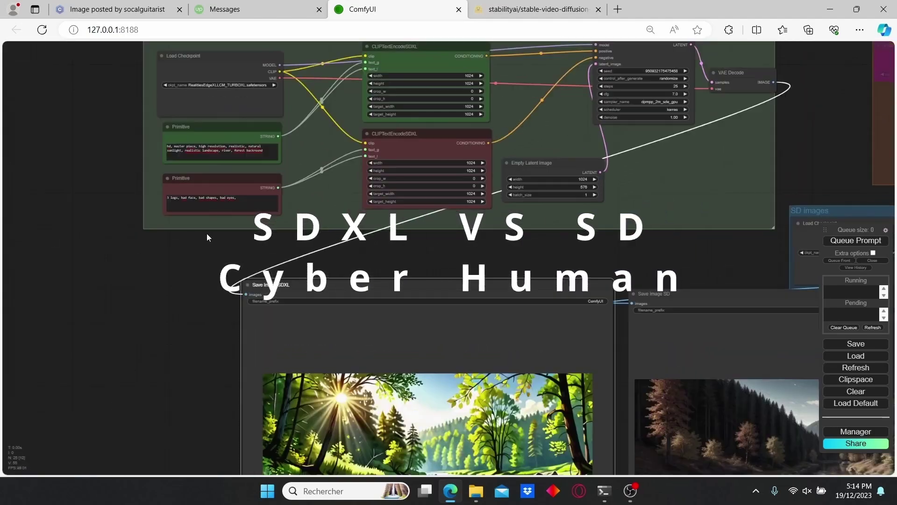
{"action": "scroll", "coordinate": [207, 237], "scroll_direction": "up", "scroll_amount": 6}
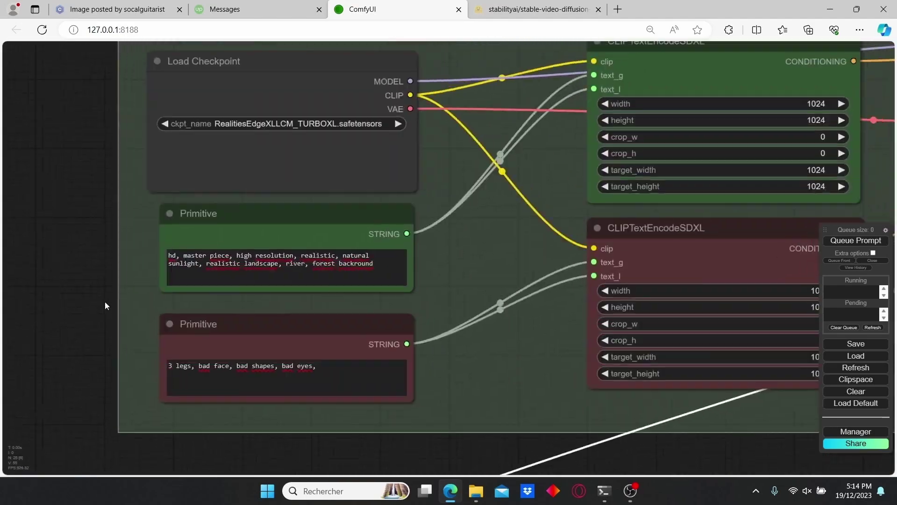
{"action": "scroll", "coordinate": [147, 297], "scroll_direction": "up", "scroll_amount": 5}
{"action": "left_click_drag", "start_coordinate": [574, 247], "coordinate": [319, 255]}
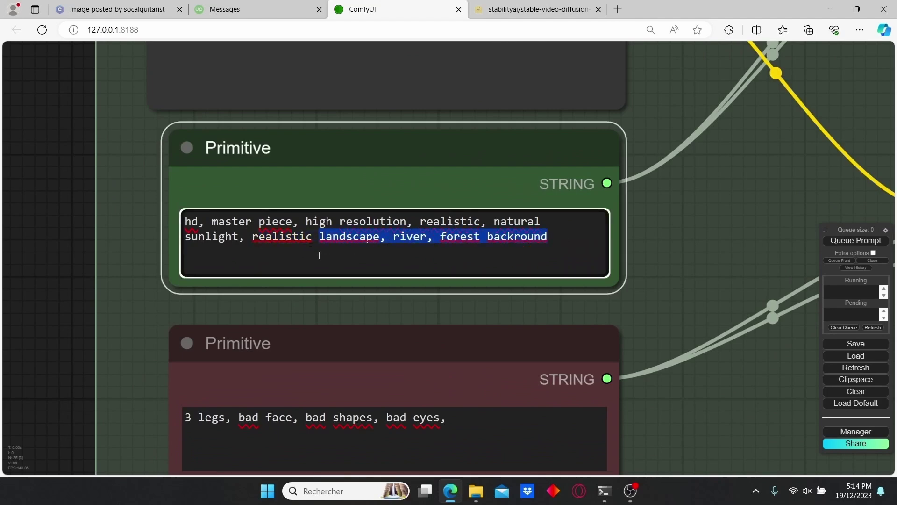
{"action": "type", "text": "cyber "}
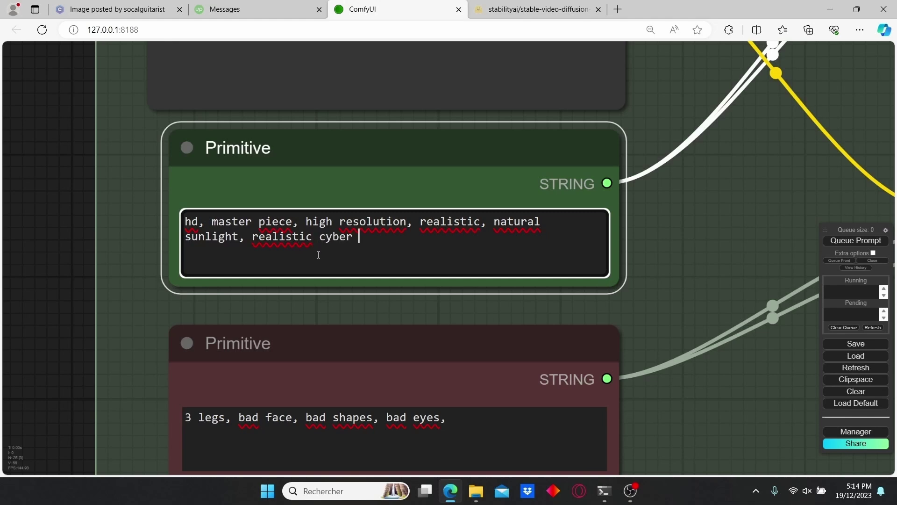
{"action": "type", "text": "girl"}
{"action": "key", "text": "BackSpace"}
{"action": "key", "text": "BackSpace"}
{"action": "type", "text": "woman, "}
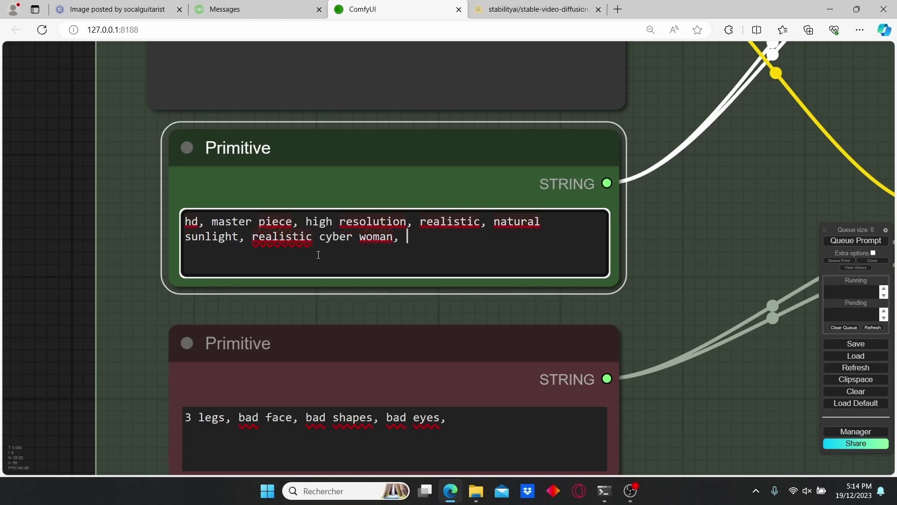
{"action": "type", "text": "realistic eyes"}
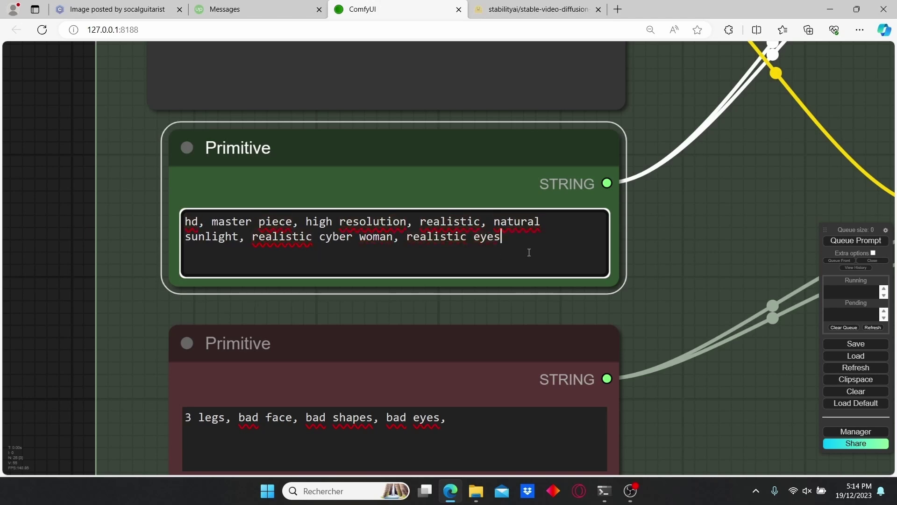
{"action": "key", "text": "ctrl+a"}
{"action": "key", "text": "ctrl+c"}
{"action": "scroll", "coordinate": [618, 298], "scroll_direction": "down", "scroll_amount": 9}
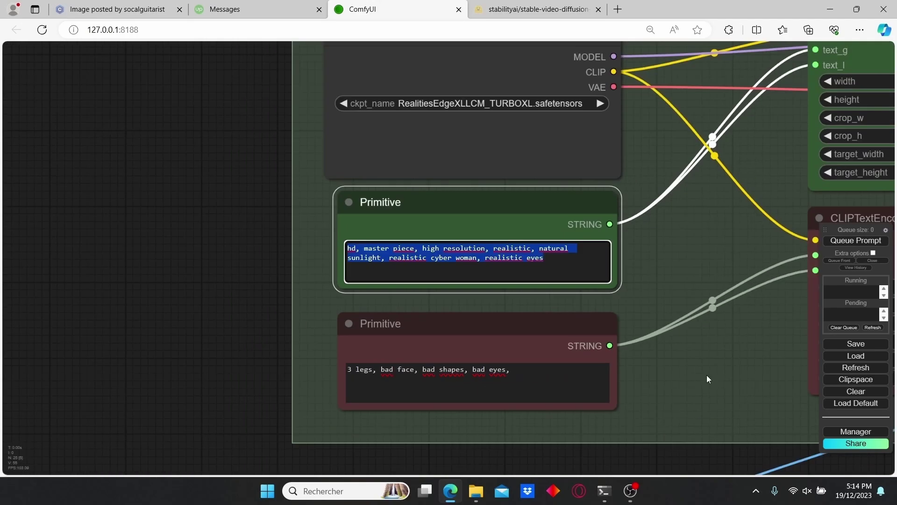
{"action": "left_click_drag", "start_coordinate": [715, 367], "coordinate": [201, 168]}
{"action": "left_click_drag", "start_coordinate": [668, 260], "coordinate": [162, 179]}
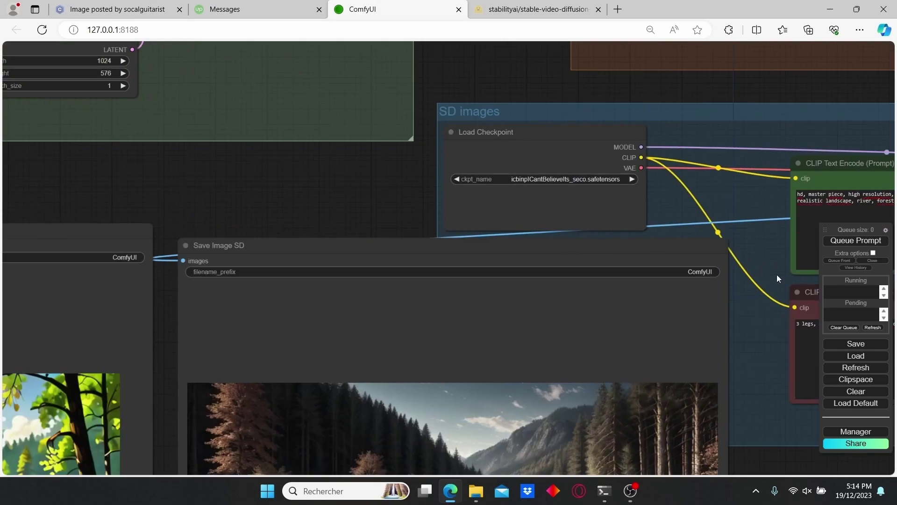
{"action": "left_click_drag", "start_coordinate": [754, 312], "coordinate": [447, 315]}
{"action": "left_click", "coordinate": [635, 219]}
{"action": "key", "text": "ctrl+a"}
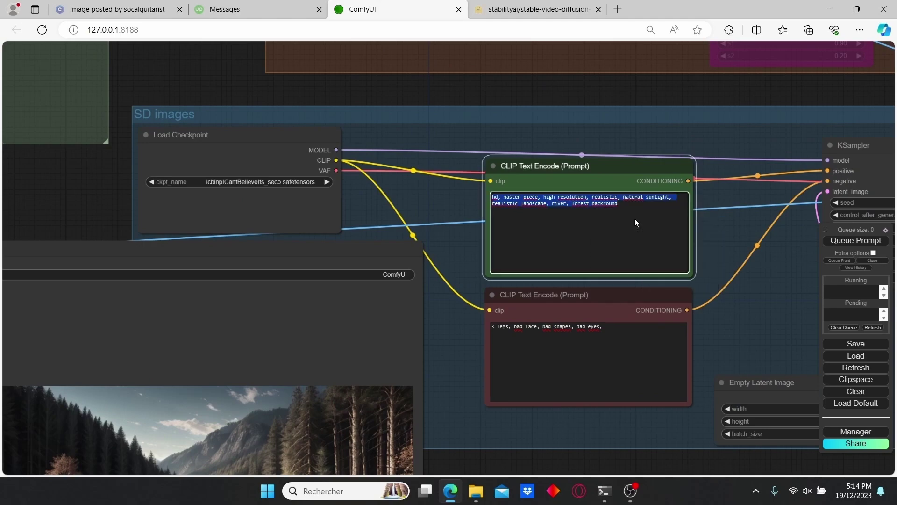
{"action": "key", "text": "ctrl+v"}
{"action": "left_click", "coordinate": [840, 246]}
{"action": "scroll", "coordinate": [517, 290], "scroll_direction": "down", "scroll_amount": 3}
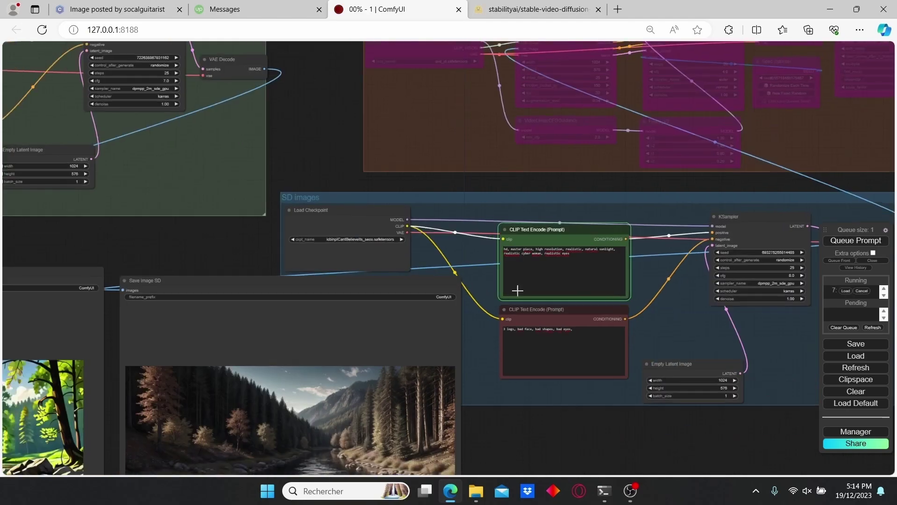
{"action": "scroll", "coordinate": [310, 304], "scroll_direction": "up", "scroll_amount": 5}
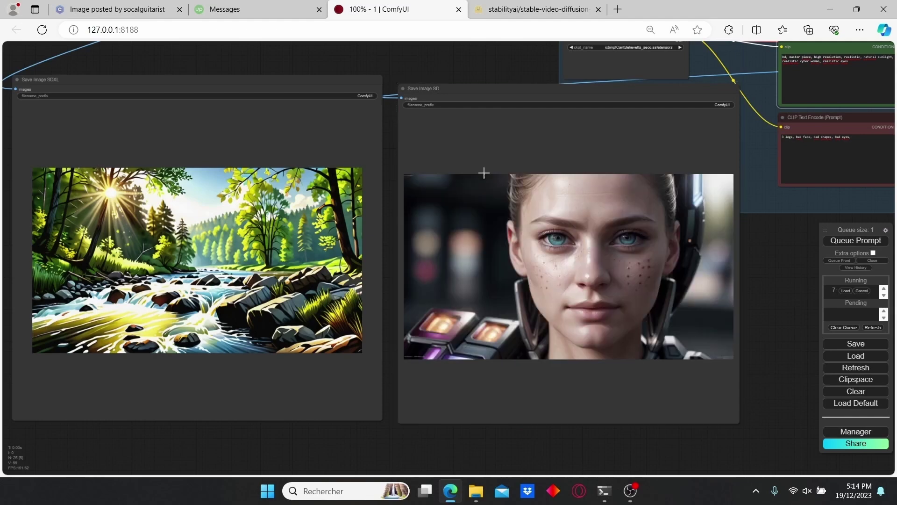
{"action": "scroll", "coordinate": [613, 274], "scroll_direction": "up", "scroll_amount": 4}
{"action": "scroll", "coordinate": [612, 274], "scroll_direction": "down", "scroll_amount": 3}
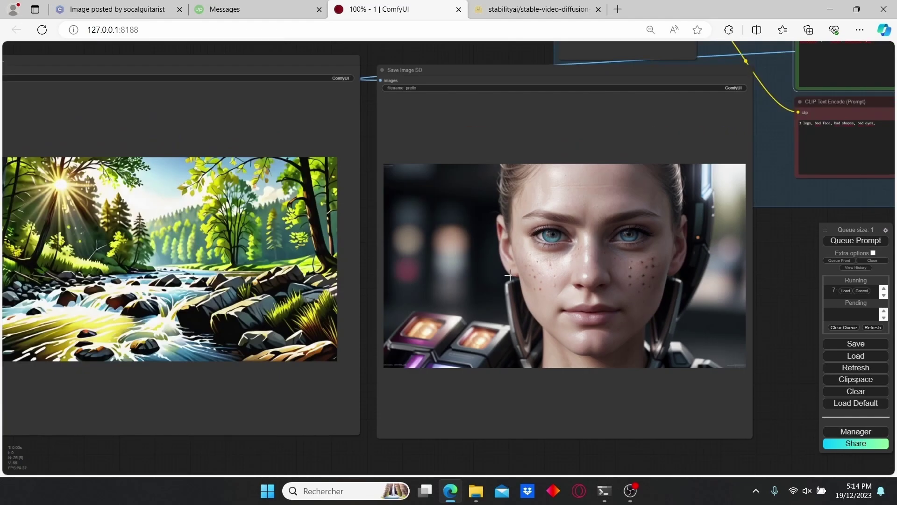
{"action": "scroll", "coordinate": [588, 200], "scroll_direction": "down", "scroll_amount": 2}
{"action": "left_click_drag", "start_coordinate": [301, 64], "coordinate": [364, 64]}
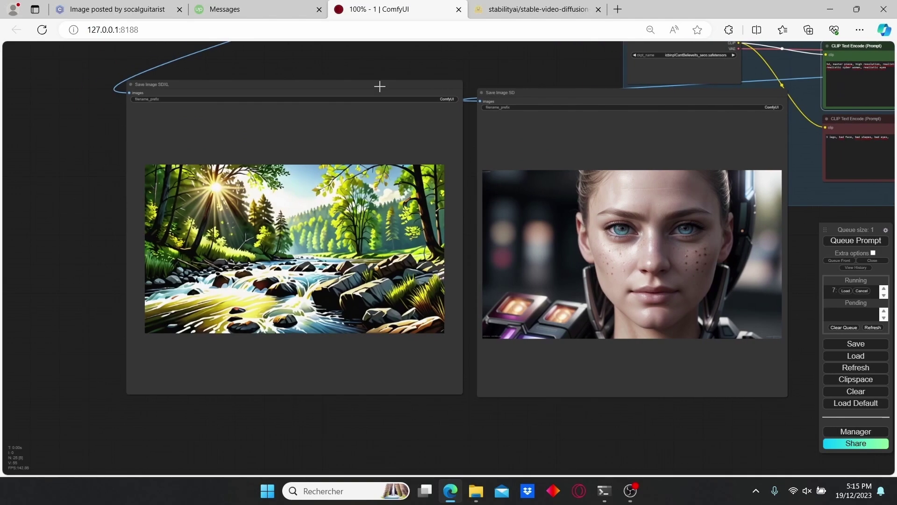
{"action": "scroll", "coordinate": [287, 262], "scroll_direction": "down", "scroll_amount": 2}
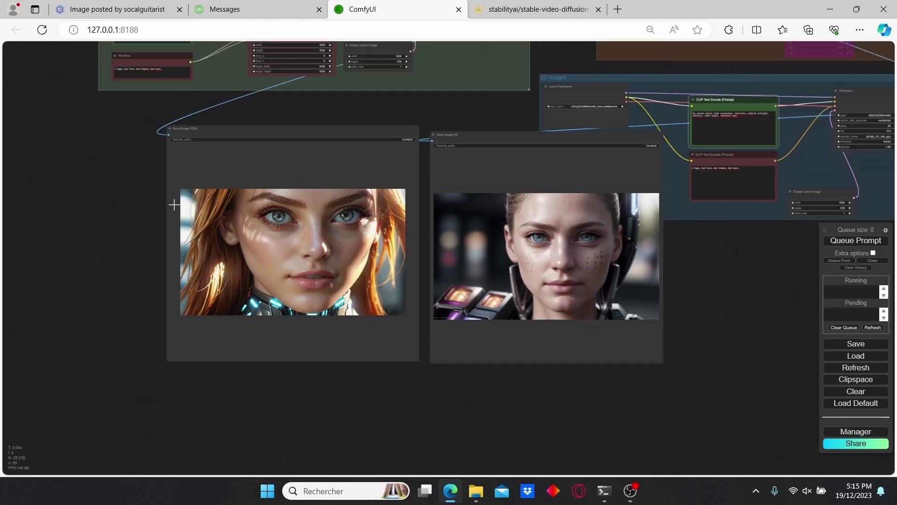
{"action": "scroll", "coordinate": [171, 207], "scroll_direction": "up", "scroll_amount": 4}
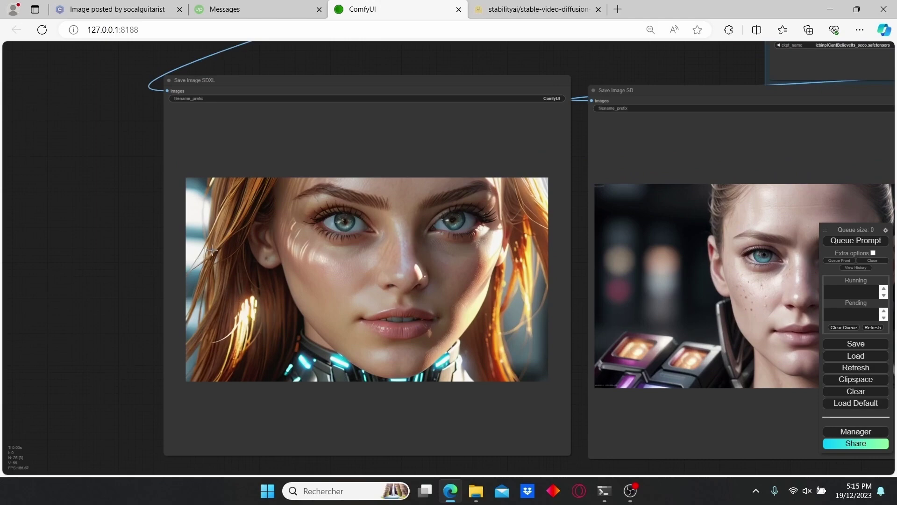
{"action": "scroll", "coordinate": [213, 250], "scroll_direction": "down", "scroll_amount": 1}
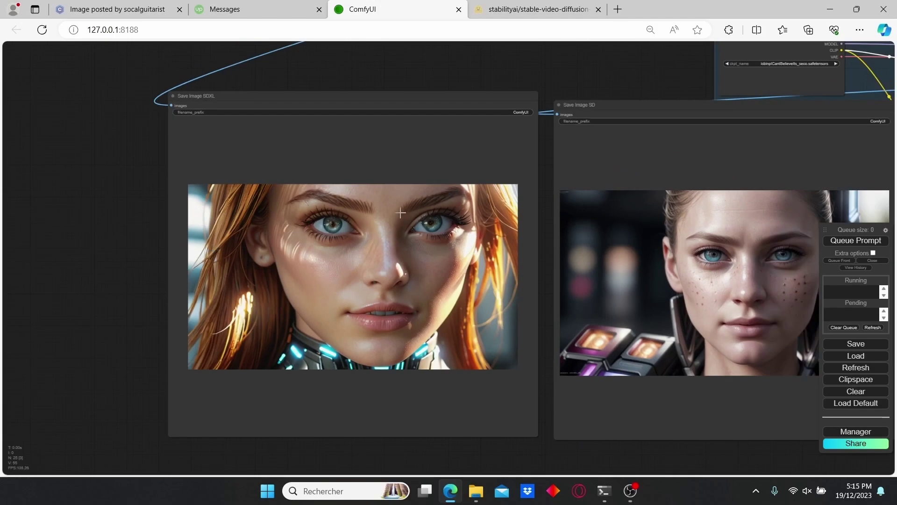
{"action": "left_click_drag", "start_coordinate": [600, 78], "coordinate": [585, 89]}
{"action": "scroll", "coordinate": [471, 78], "scroll_direction": "down", "scroll_amount": 3}
{"action": "left_click_drag", "start_coordinate": [415, 74], "coordinate": [567, 255]}
{"action": "scroll", "coordinate": [229, 206], "scroll_direction": "up", "scroll_amount": 15}
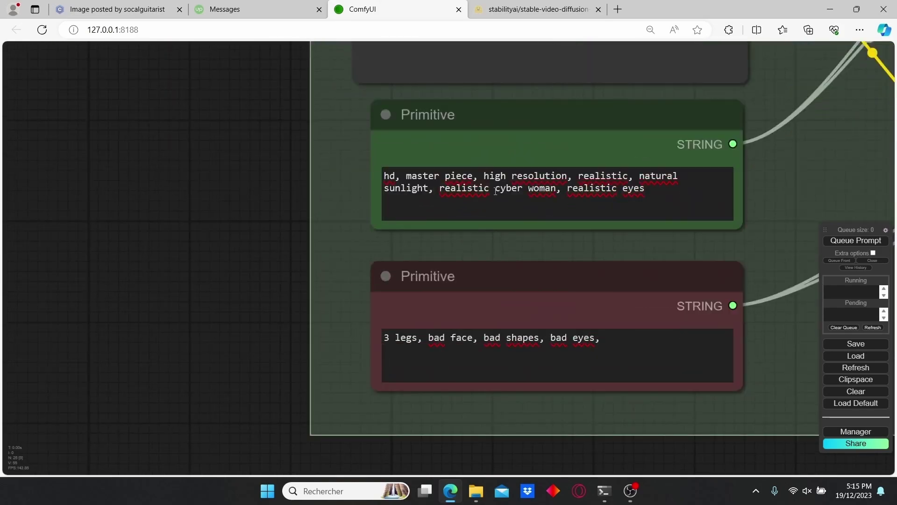
Step: Append ', full body' to the SDXL positive prompt in the Primitive node and select it
{"action": "right_click", "coordinate": [643, 195]}
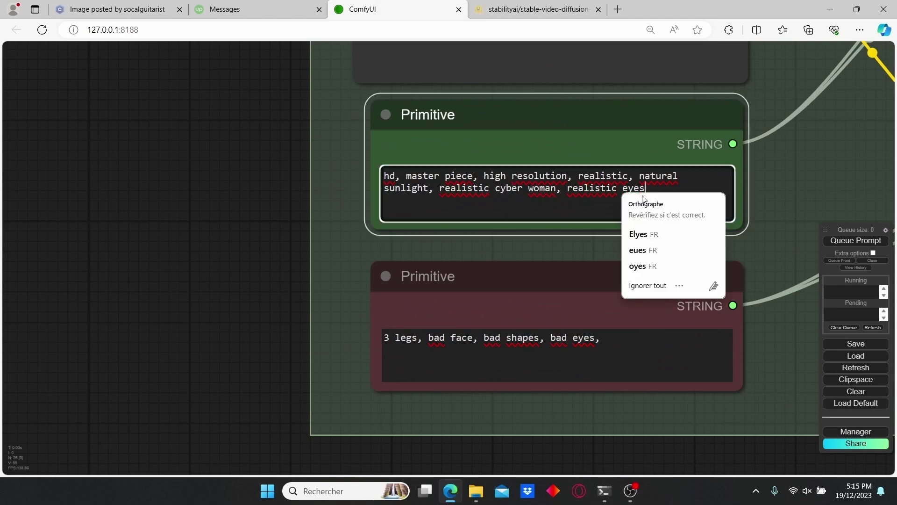
{"action": "left_click", "coordinate": [643, 196]}
{"action": "type", "text": ", full body"}
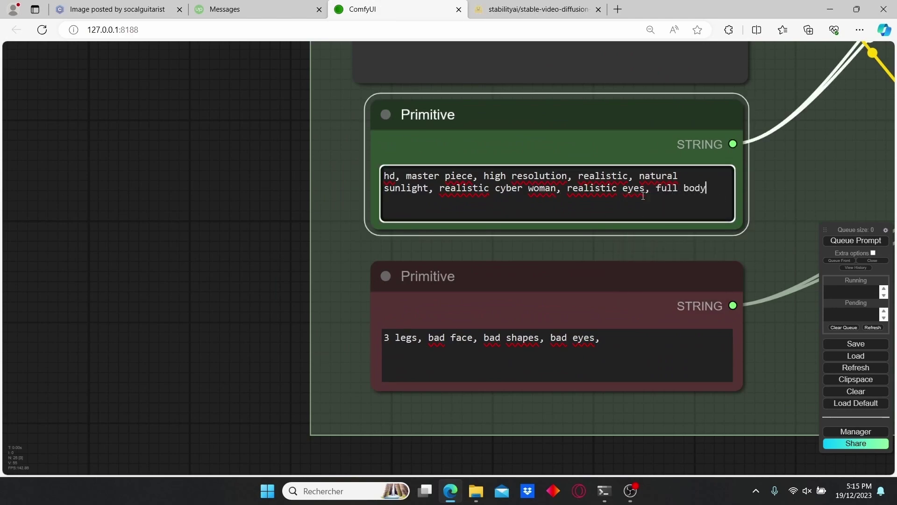
{"action": "left_click_drag", "start_coordinate": [713, 188], "coordinate": [657, 189]}
Step: Paste 'full body' after 'eyes' in the SD positive prompt and queue a new generation
{"action": "scroll", "coordinate": [631, 245], "scroll_direction": "down", "scroll_amount": 7}
{"action": "left_click_drag", "start_coordinate": [631, 245], "coordinate": [140, 190]}
{"action": "left_click_drag", "start_coordinate": [638, 233], "coordinate": [164, 204]}
{"action": "left_click", "coordinate": [473, 217]}
{"action": "left_click", "coordinate": [475, 220]}
{"action": "type", "text": ", full body"}
{"action": "left_click", "coordinate": [861, 241]}
{"action": "scroll", "coordinate": [617, 246], "scroll_direction": "down", "scroll_amount": 4}
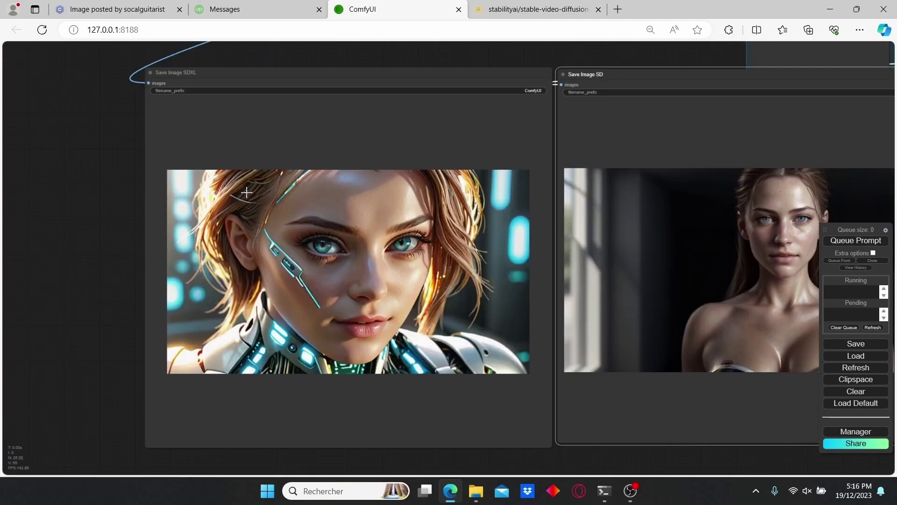
Step: Zoom and pan over the SDXL cyber-woman close-up and the new bare-shouldered SD image
{"action": "scroll", "coordinate": [247, 192], "scroll_direction": "down", "scroll_amount": 2}
{"action": "scroll", "coordinate": [196, 237], "scroll_direction": "up", "scroll_amount": 4}
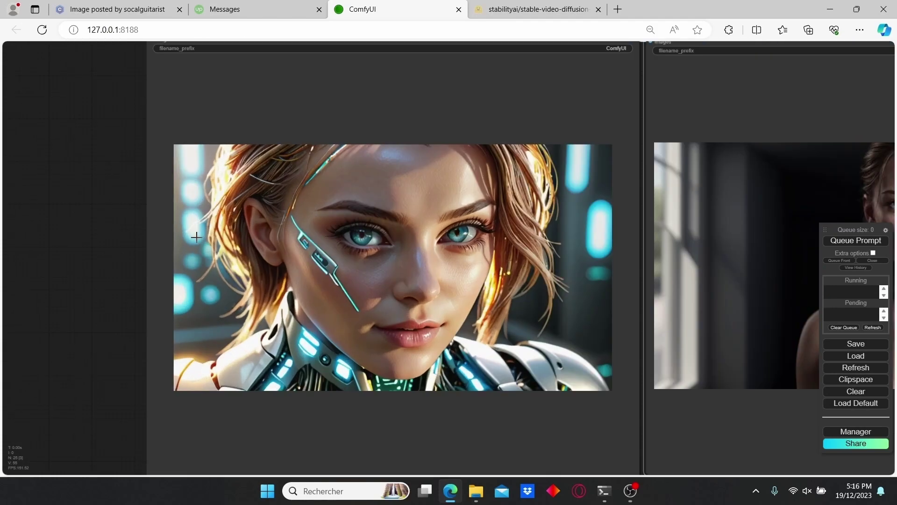
{"action": "scroll", "coordinate": [182, 83], "scroll_direction": "down", "scroll_amount": 4}
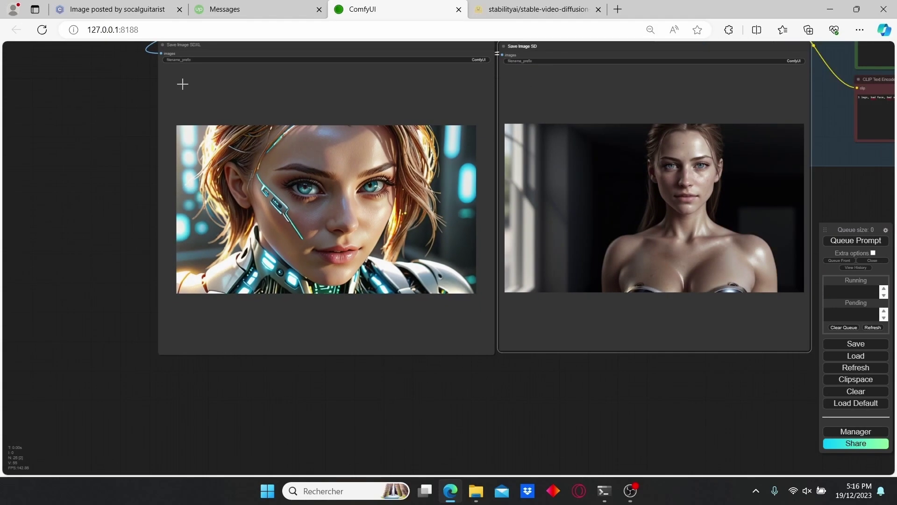
{"action": "scroll", "coordinate": [93, 157], "scroll_direction": "up", "scroll_amount": 3}
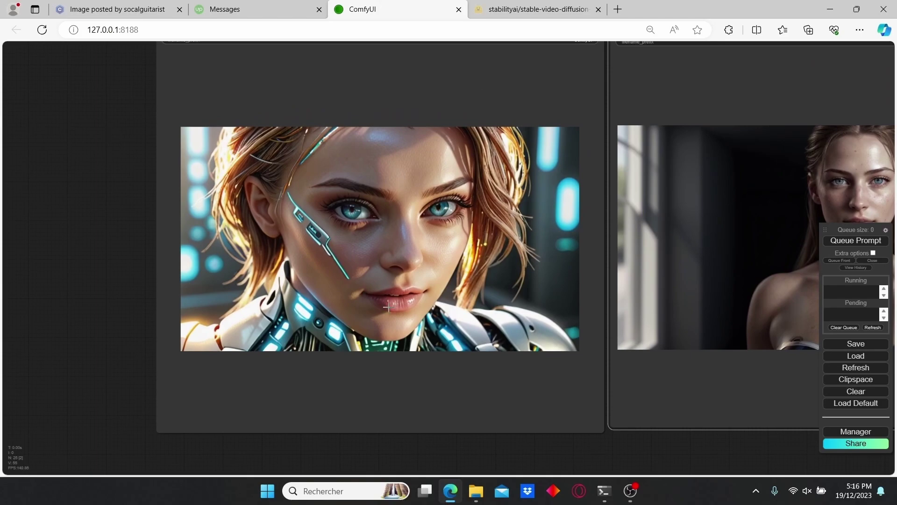
{"action": "scroll", "coordinate": [430, 268], "scroll_direction": "up", "scroll_amount": 6}
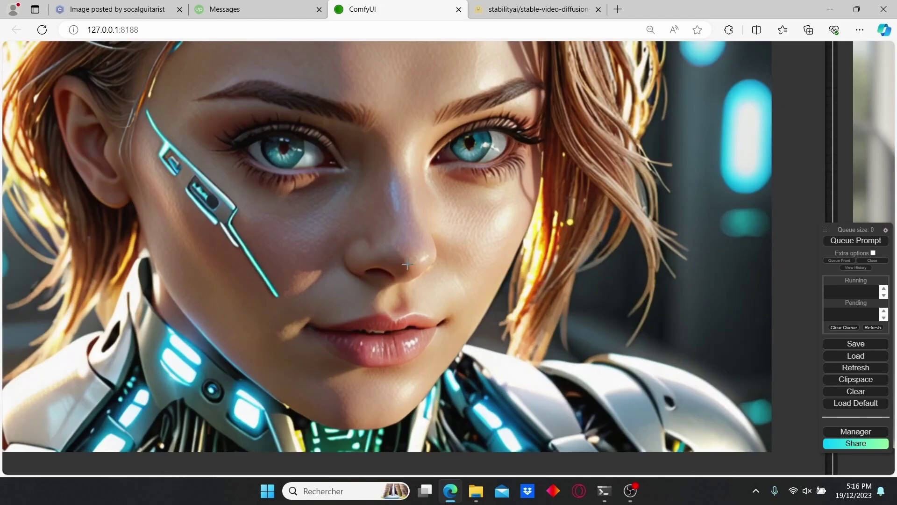
{"action": "scroll", "coordinate": [407, 264], "scroll_direction": "down", "scroll_amount": 8}
{"action": "left_click_drag", "start_coordinate": [600, 163], "coordinate": [608, 182]}
{"action": "scroll", "coordinate": [336, 245], "scroll_direction": "up", "scroll_amount": 3}
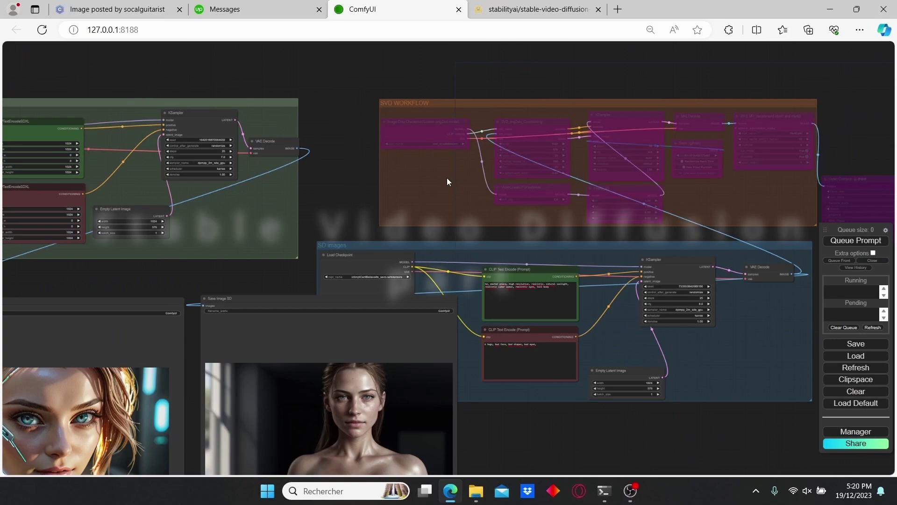
Step: Select every SVD WORKFLOW node, from the Image Only Checkpoint Loader through RIFE VFI
{"action": "scroll", "coordinate": [447, 178], "scroll_direction": "up", "scroll_amount": 3}
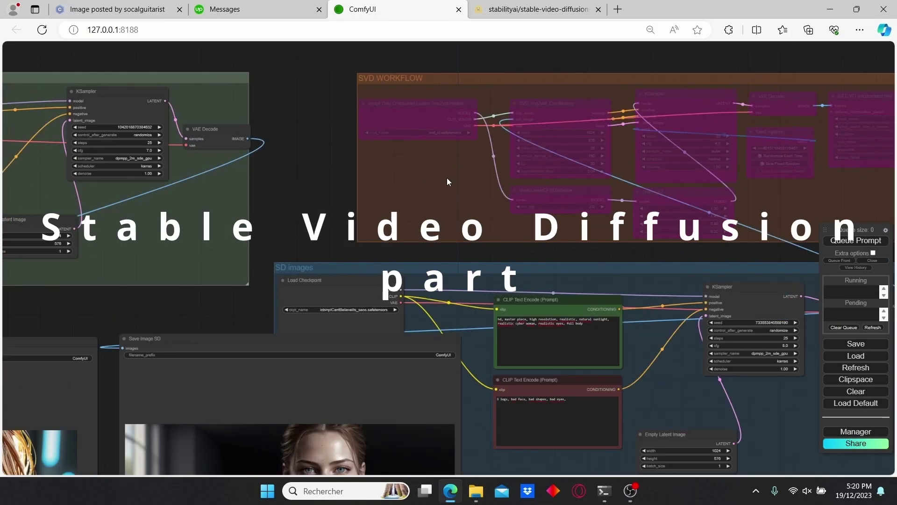
{"action": "left_click_drag", "start_coordinate": [448, 178], "coordinate": [303, 194]}
{"action": "scroll", "coordinate": [336, 167], "scroll_direction": "down", "scroll_amount": 3}
{"action": "left_click", "coordinate": [280, 146]}
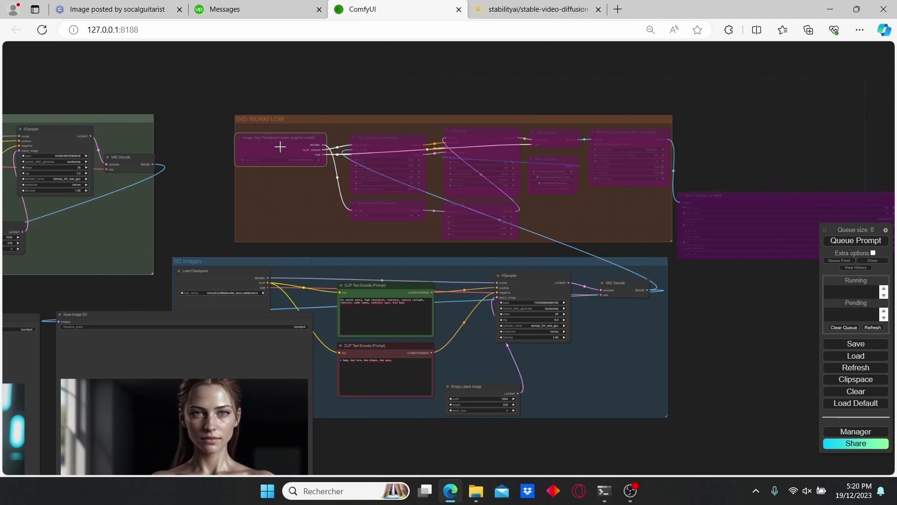
{"action": "left_click", "coordinate": [385, 144], "text": "shift"}
{"action": "left_click", "coordinate": [395, 209], "text": "shift"}
{"action": "left_click", "coordinate": [489, 206], "text": "shift"}
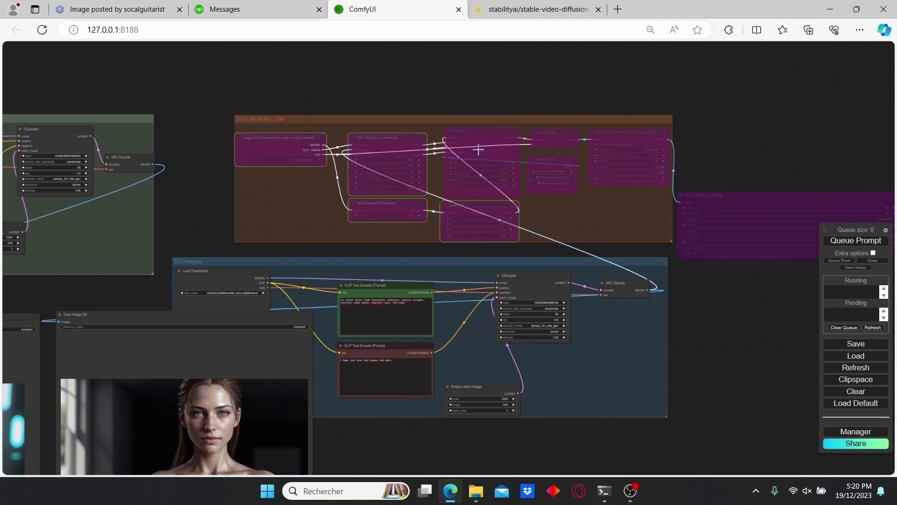
{"action": "left_click", "coordinate": [479, 139], "text": "shift"}
{"action": "left_click", "coordinate": [542, 138], "text": "shift"}
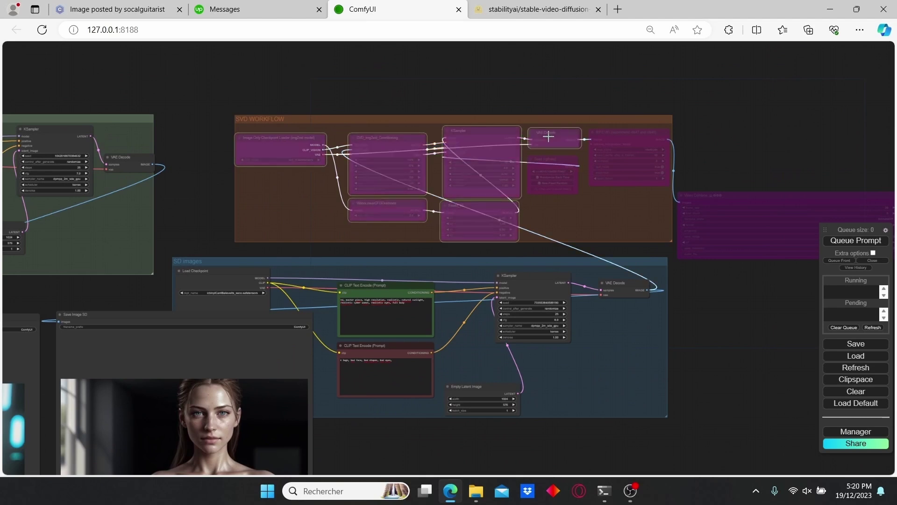
{"action": "left_click", "coordinate": [575, 193], "text": "shift"}
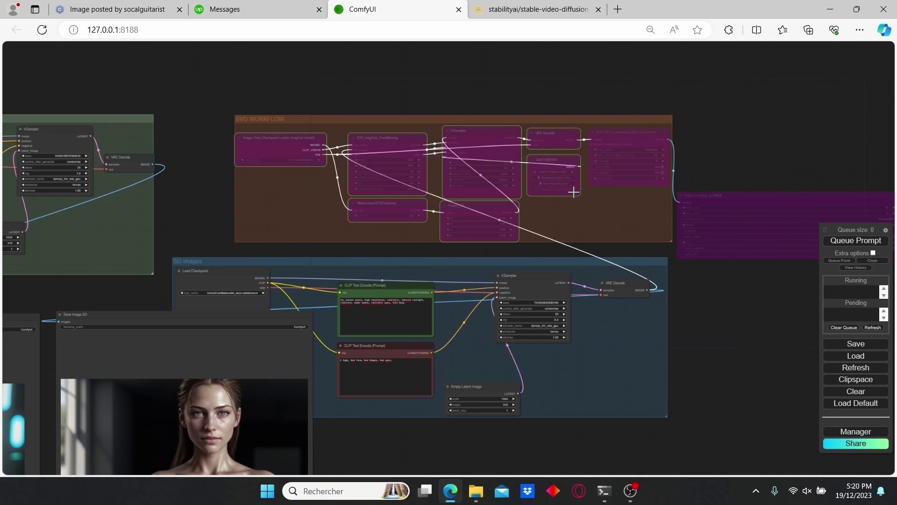
{"action": "left_click", "coordinate": [637, 135], "text": "shift"}
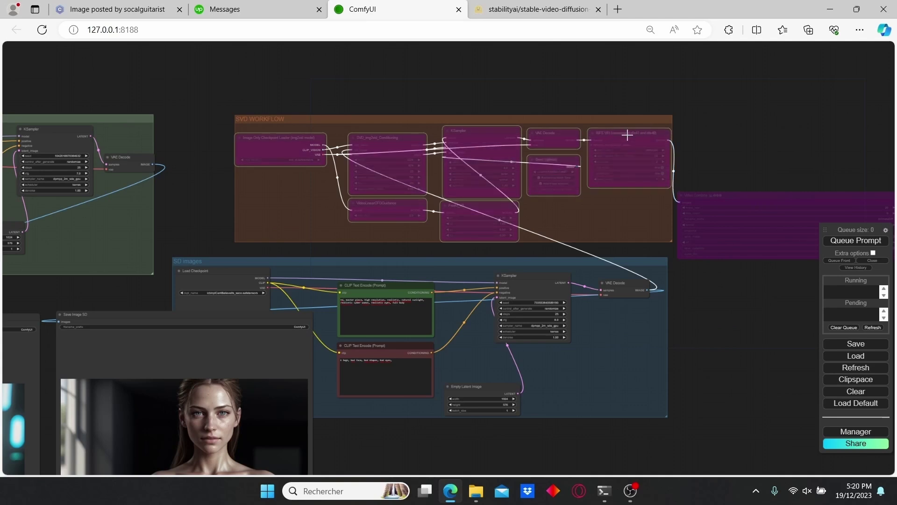
Step: Turn off bypass on RIFE VFI, VAE Decode, the Seed node and the SVD KSampler
{"action": "right_click", "coordinate": [633, 137]}
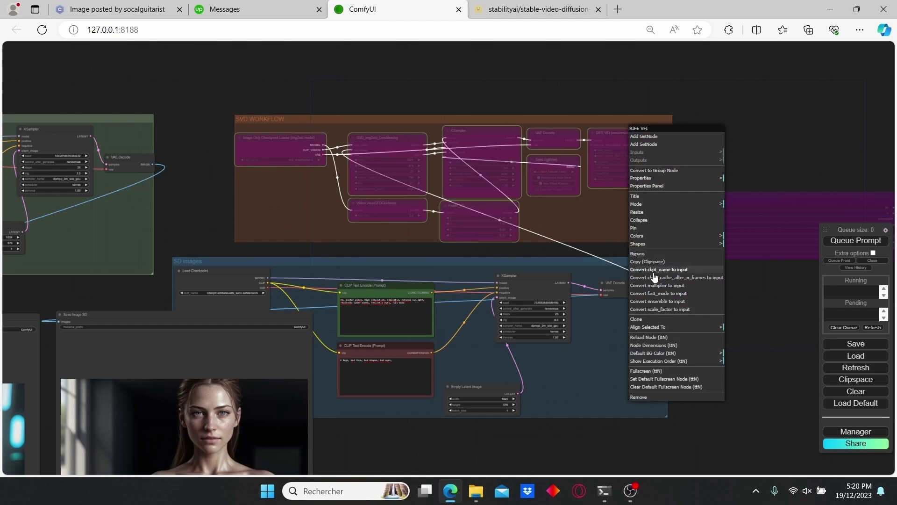
{"action": "left_click", "coordinate": [639, 254]}
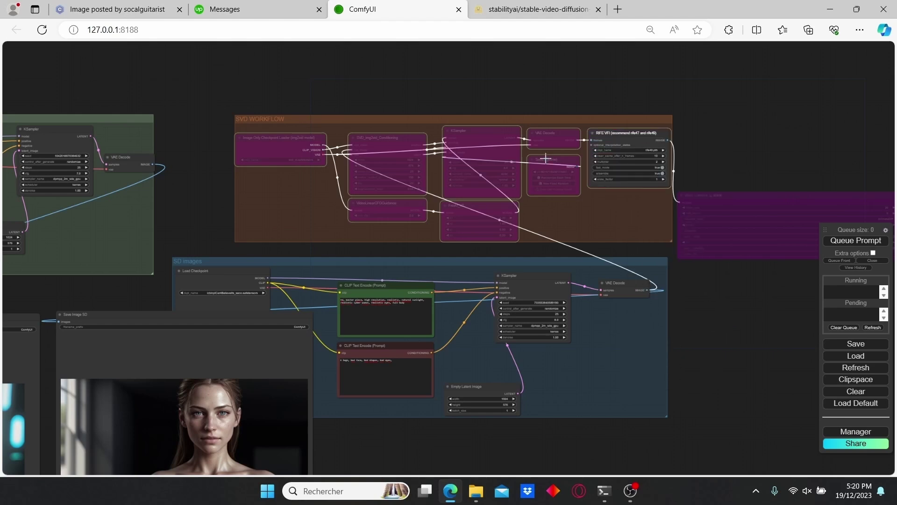
{"action": "right_click", "coordinate": [535, 133]}
{"action": "left_click", "coordinate": [573, 252]}
{"action": "right_click", "coordinate": [556, 174]}
{"action": "left_click", "coordinate": [570, 299]}
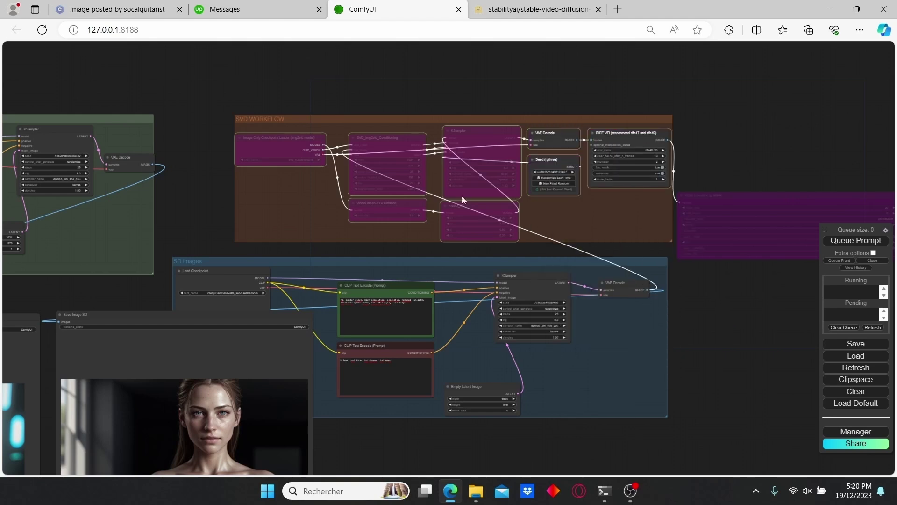
{"action": "right_click", "coordinate": [462, 183]}
{"action": "left_click", "coordinate": [495, 305]}
Step: Turn off bypass on FreeU_V2, SVD_img2vid_Conditioning, VideoLinearCFGGuidance and the checkpoint loader
{"action": "right_click", "coordinate": [475, 206]}
{"action": "left_click", "coordinate": [505, 325]}
{"action": "right_click", "coordinate": [379, 151]}
{"action": "left_click", "coordinate": [407, 270]}
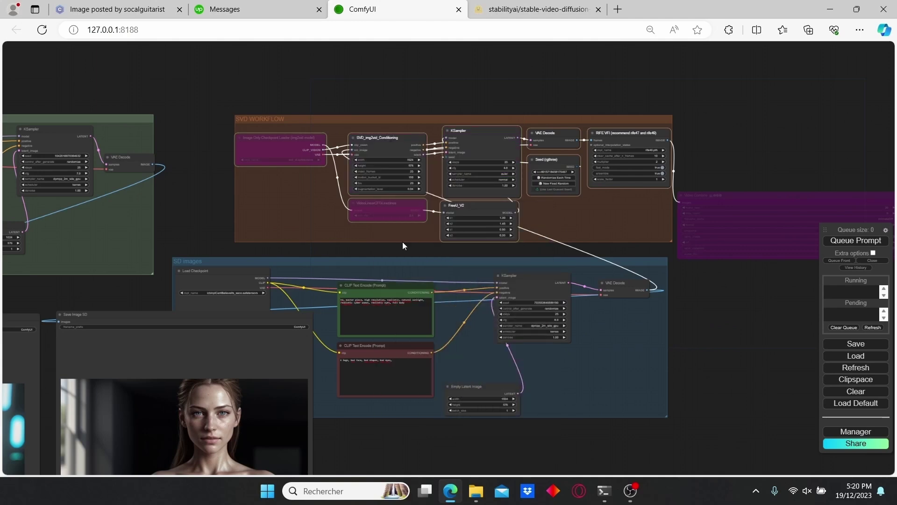
{"action": "right_click", "coordinate": [400, 204]}
{"action": "left_click", "coordinate": [421, 316]}
{"action": "right_click", "coordinate": [301, 141]}
{"action": "left_click", "coordinate": [356, 268]}
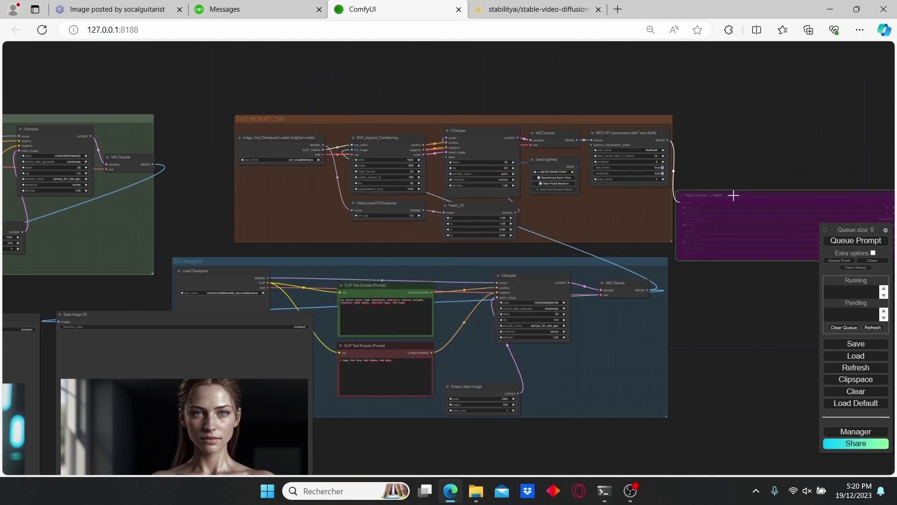
Step: Un-bypass the Video Combine node and move it up beside RIFE VFI
{"action": "left_click_drag", "start_coordinate": [768, 182], "coordinate": [609, 151]}
{"action": "scroll", "coordinate": [612, 159], "scroll_direction": "up", "scroll_amount": 2}
{"action": "right_click", "coordinate": [613, 159]}
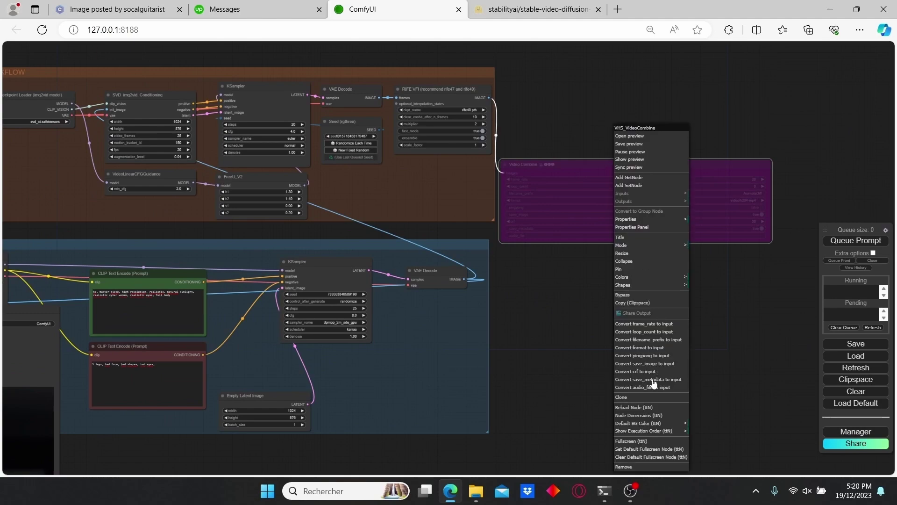
{"action": "left_click", "coordinate": [642, 295]}
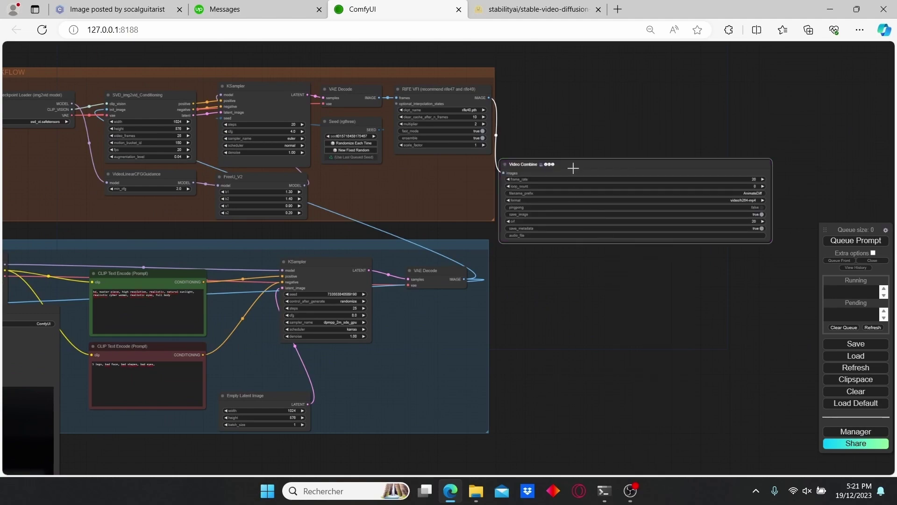
{"action": "left_click_drag", "start_coordinate": [573, 168], "coordinate": [582, 91]}
Step: Pan and zoom across the canvas to bring the SVD WORKFLOW group back into view
{"action": "left_click_drag", "start_coordinate": [370, 200], "coordinate": [754, 234]}
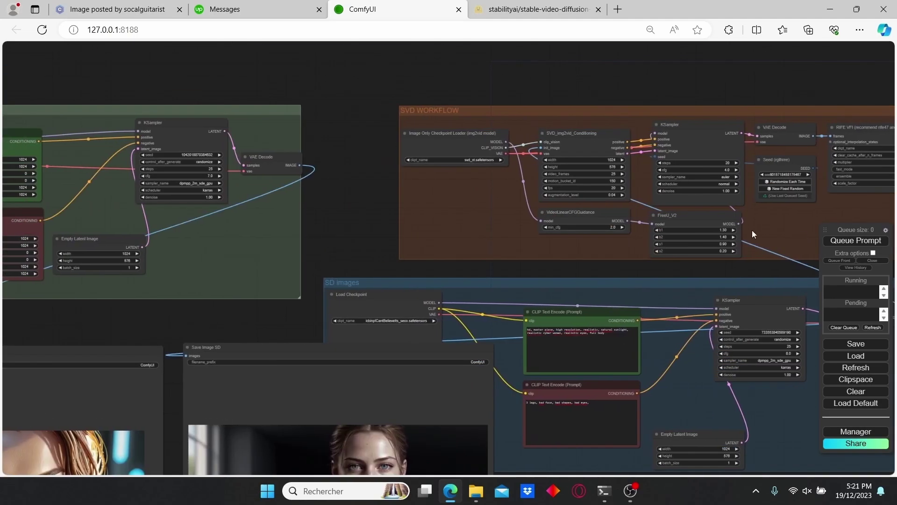
{"action": "scroll", "coordinate": [501, 220], "scroll_direction": "down", "scroll_amount": 1}
{"action": "scroll", "coordinate": [500, 221], "scroll_direction": "up", "scroll_amount": 2}
{"action": "scroll", "coordinate": [498, 229], "scroll_direction": "down", "scroll_amount": 1}
{"action": "left_click_drag", "start_coordinate": [550, 262], "coordinate": [430, 240]}
{"action": "scroll", "coordinate": [408, 253], "scroll_direction": "up", "scroll_amount": 1}
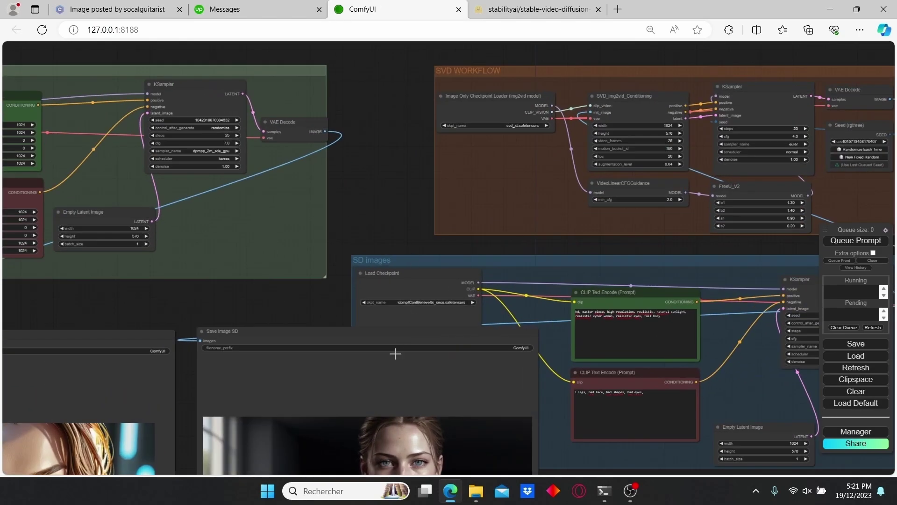
{"action": "scroll", "coordinate": [313, 193], "scroll_direction": "down", "scroll_amount": 1}
{"action": "scroll", "coordinate": [410, 206], "scroll_direction": "down", "scroll_amount": 1}
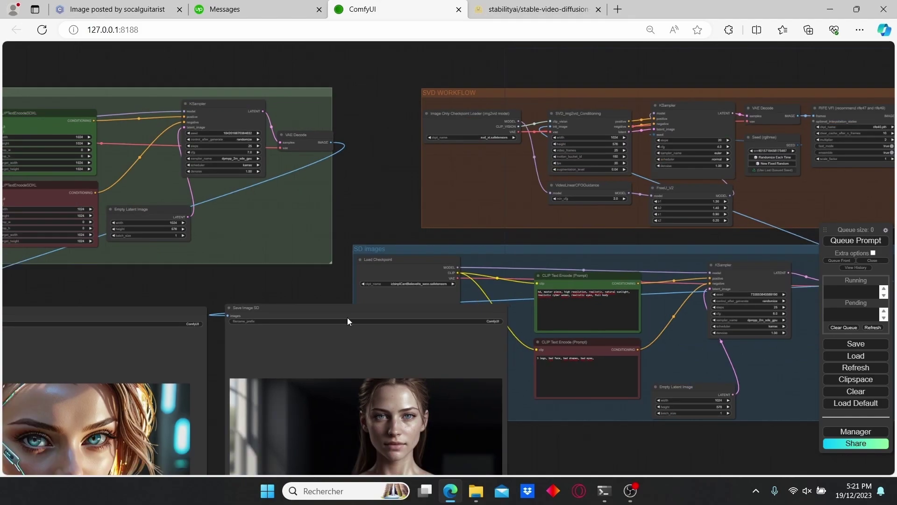
{"action": "left_click_drag", "start_coordinate": [363, 220], "coordinate": [468, 36]}
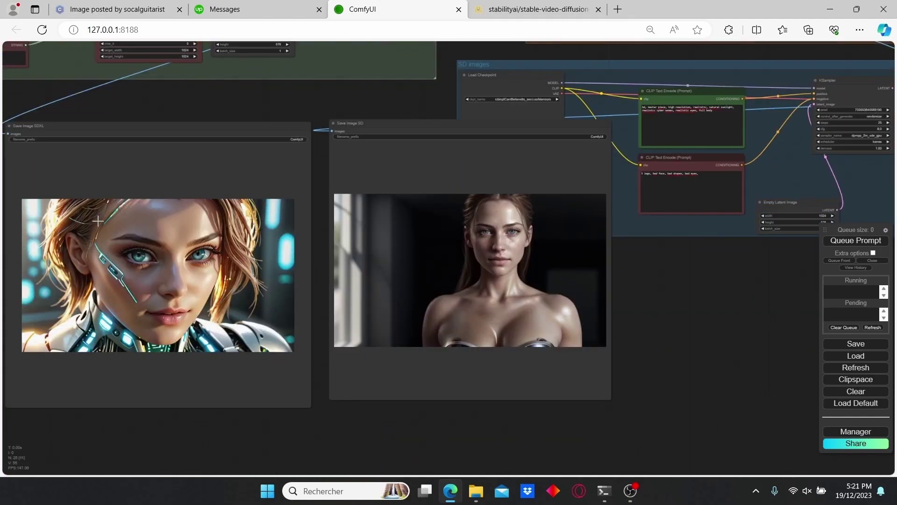
{"action": "left_click_drag", "start_coordinate": [576, 69], "coordinate": [477, 300]}
Step: Add a Load Image node from a 'load' search and place it inside the SVD group
{"action": "double_click", "coordinate": [421, 229]}
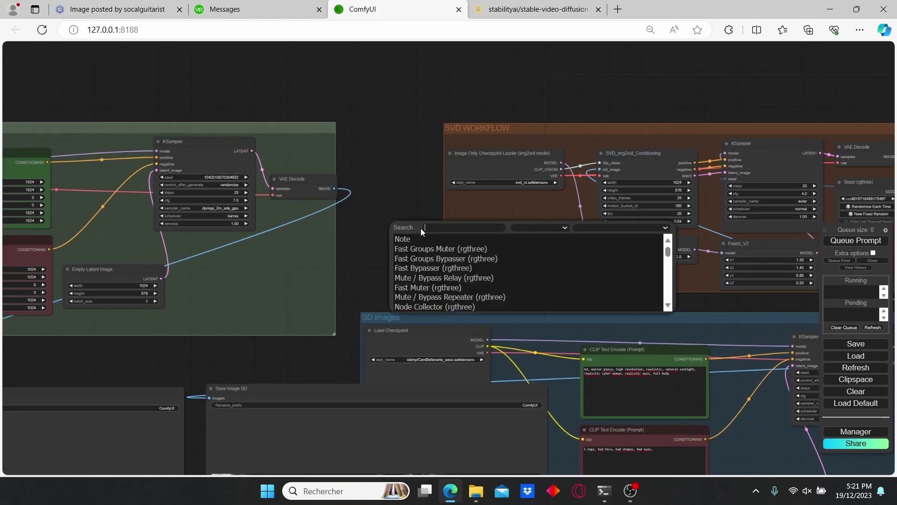
{"action": "type", "text": "load"}
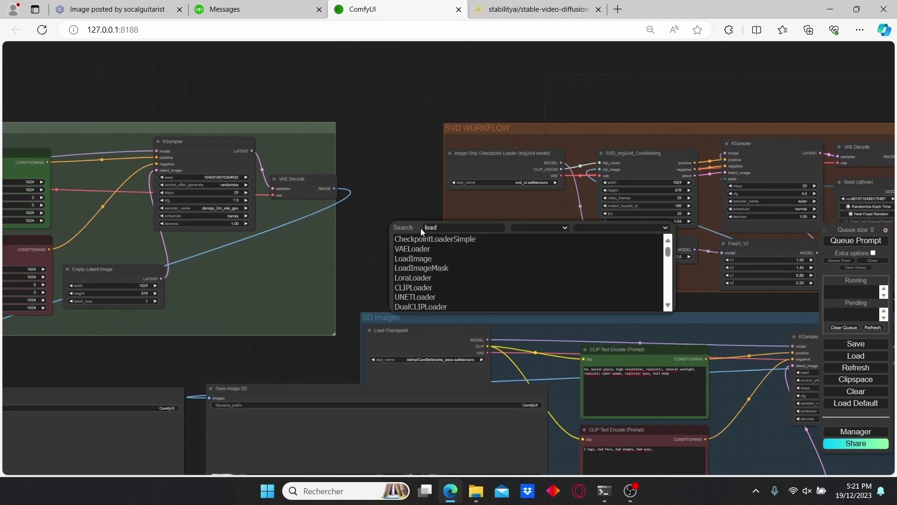
{"action": "left_click", "coordinate": [429, 257]}
{"action": "left_click_drag", "start_coordinate": [489, 239], "coordinate": [493, 209]}
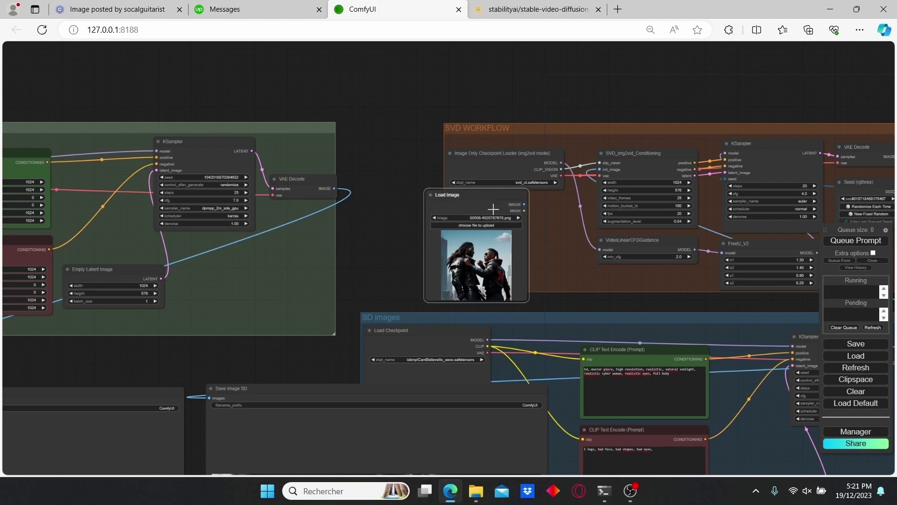
{"action": "scroll", "coordinate": [493, 209], "scroll_direction": "up", "scroll_amount": 2}
Step: Load ComfyUI_00654_.png from the ComfyUI output folder into the Load Image node
{"action": "left_click", "coordinate": [501, 229]}
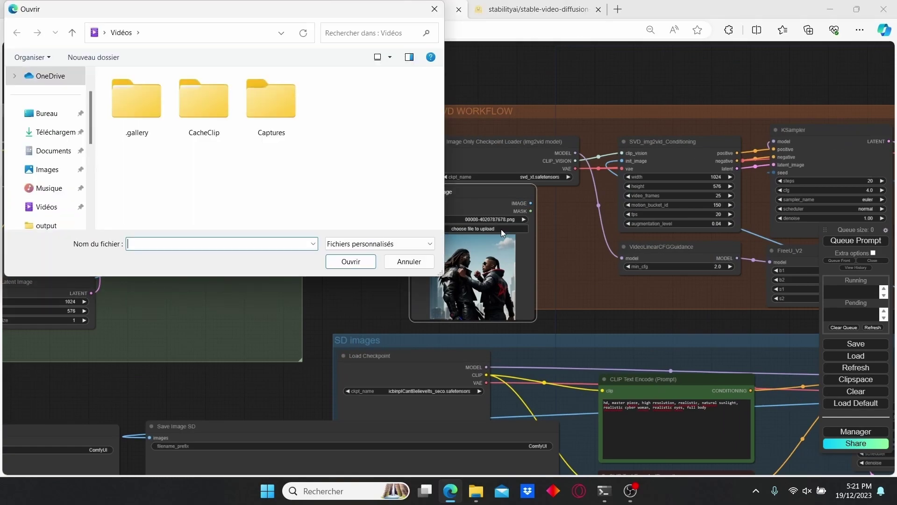
{"action": "scroll", "coordinate": [47, 187], "scroll_direction": "down", "scroll_amount": 3}
{"action": "left_click", "coordinate": [46, 113]}
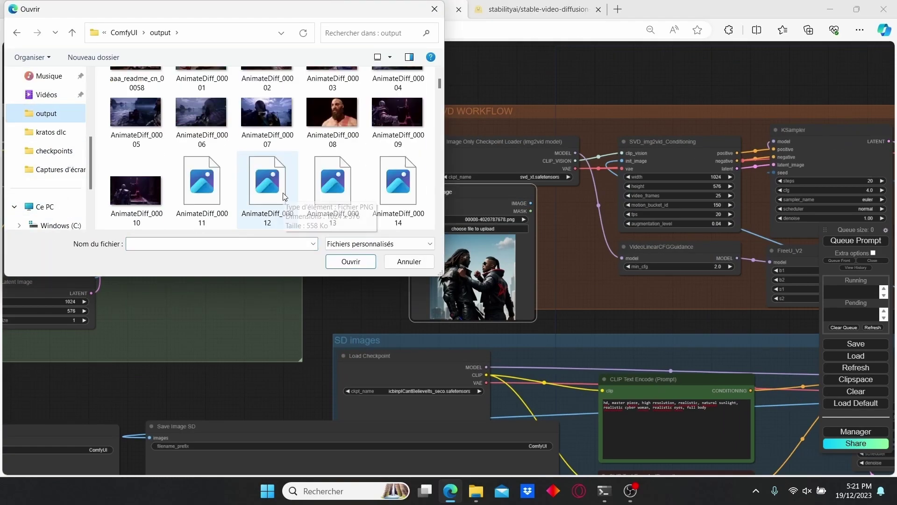
{"action": "scroll", "coordinate": [282, 192], "scroll_direction": "down", "scroll_amount": 10}
{"action": "scroll", "coordinate": [282, 193], "scroll_direction": "down", "scroll_amount": 15}
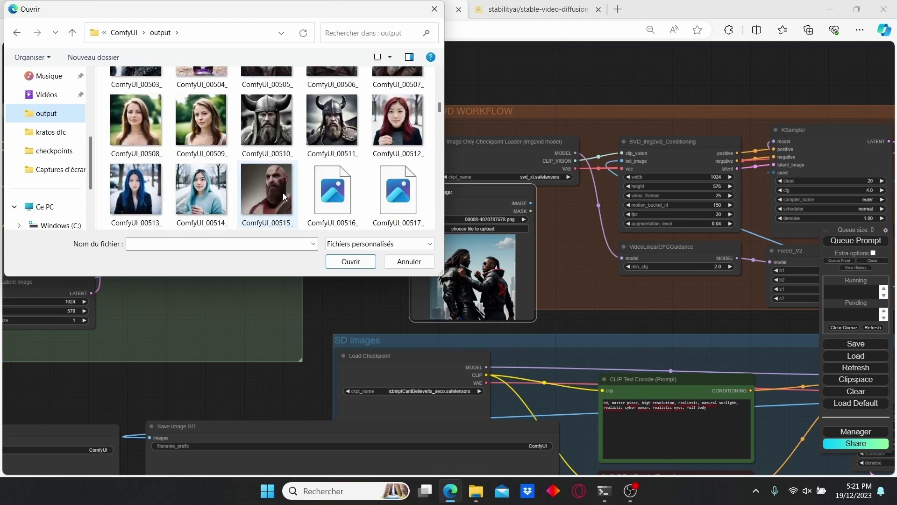
{"action": "scroll", "coordinate": [283, 195], "scroll_direction": "down", "scroll_amount": 5}
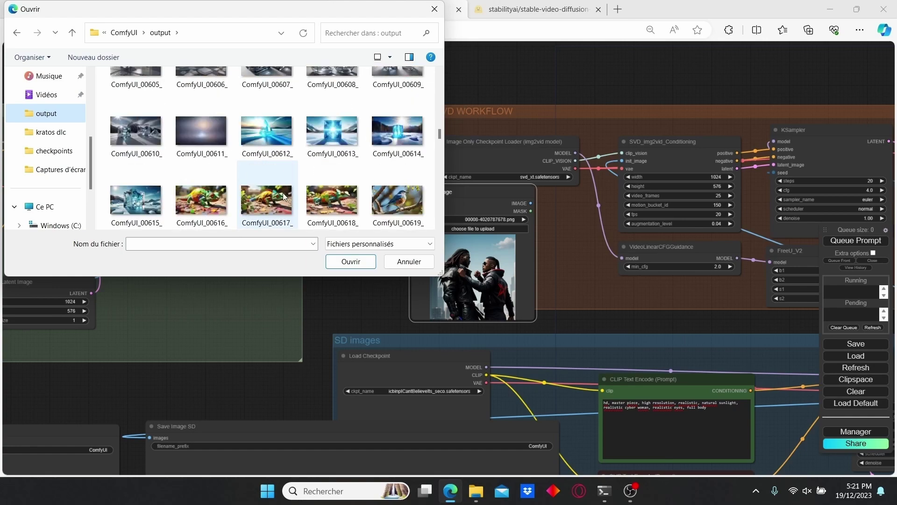
{"action": "scroll", "coordinate": [283, 193], "scroll_direction": "down", "scroll_amount": 3}
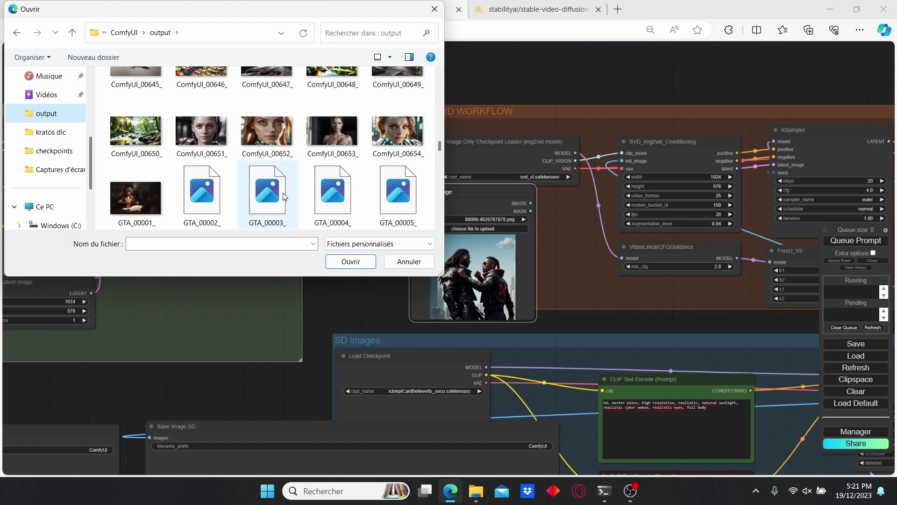
{"action": "double_click", "coordinate": [396, 134]}
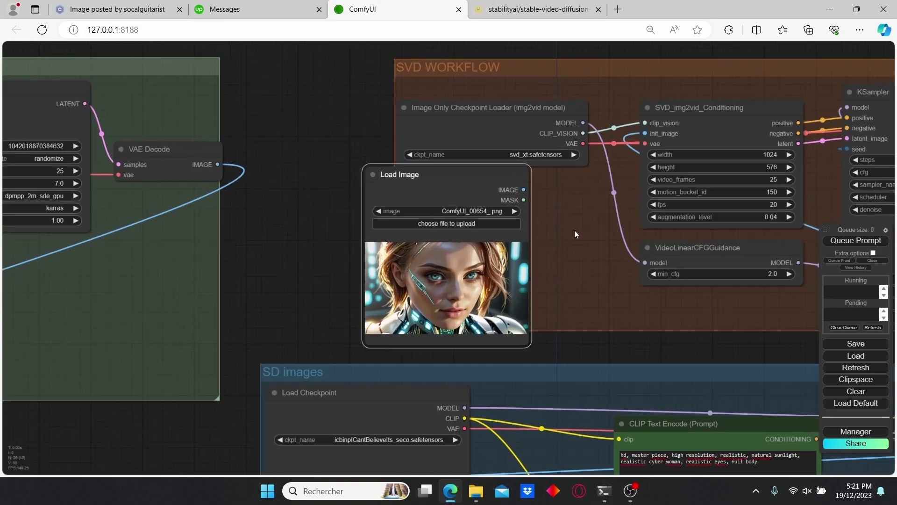
Step: Bring the SVD workflow nodes into view and reposition the Image Only Checkpoint Loader
{"action": "scroll", "coordinate": [574, 230], "scroll_direction": "up", "scroll_amount": 5}
{"action": "scroll", "coordinate": [565, 226], "scroll_direction": "down", "scroll_amount": 6}
{"action": "scroll", "coordinate": [554, 203], "scroll_direction": "up", "scroll_amount": 2}
{"action": "left_click_drag", "start_coordinate": [551, 203], "coordinate": [461, 209]}
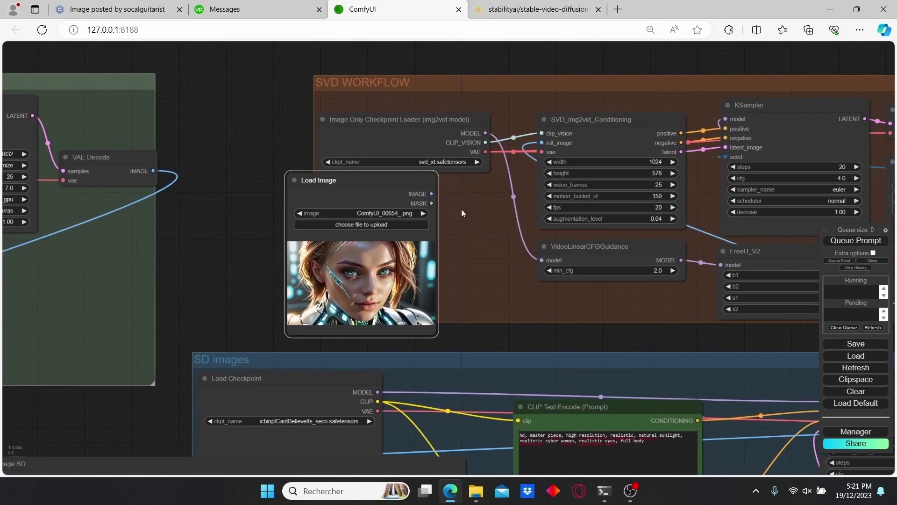
{"action": "left_click_drag", "start_coordinate": [437, 122], "coordinate": [429, 112]}
{"action": "left_click_drag", "start_coordinate": [450, 193], "coordinate": [501, 144]}
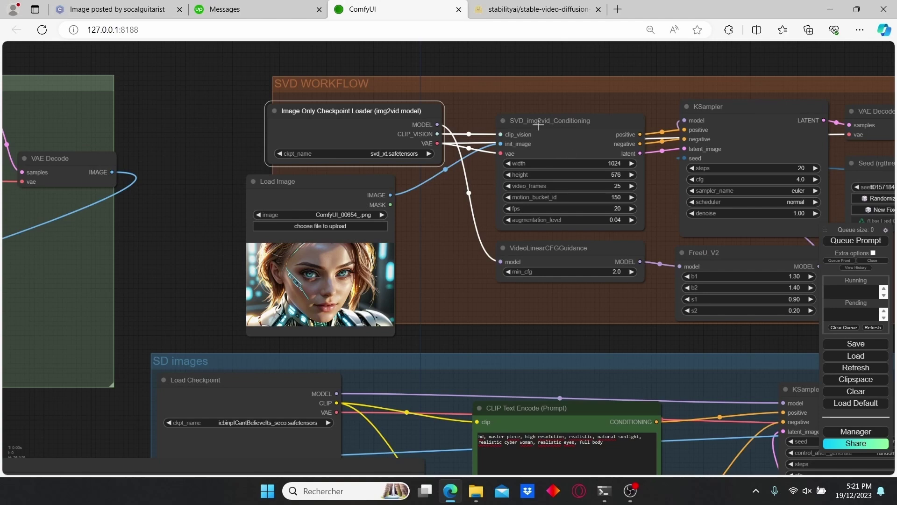
Step: Nudge the Load Image node and wire VAE Decode's image output to init_image
{"action": "left_click", "coordinate": [569, 128]}
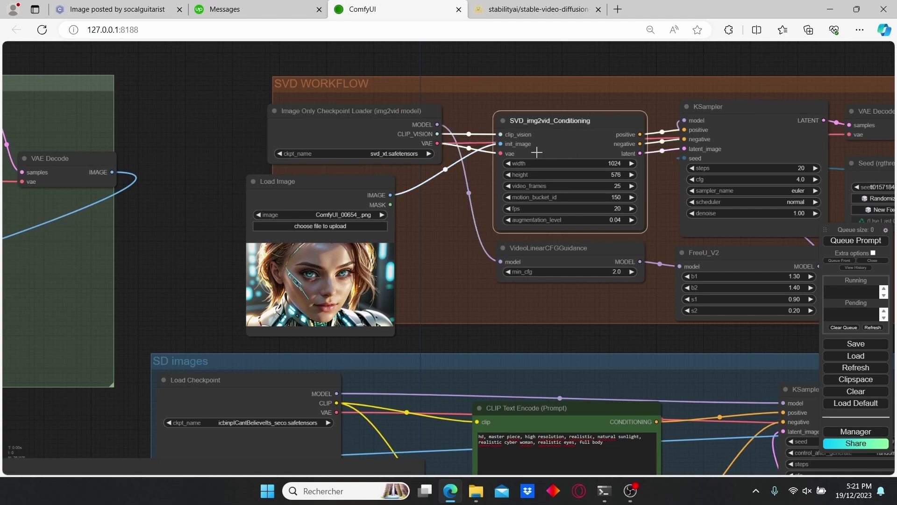
{"action": "scroll", "coordinate": [394, 229], "scroll_direction": "down", "scroll_amount": 1}
{"action": "left_click_drag", "start_coordinate": [456, 220], "coordinate": [354, 224]}
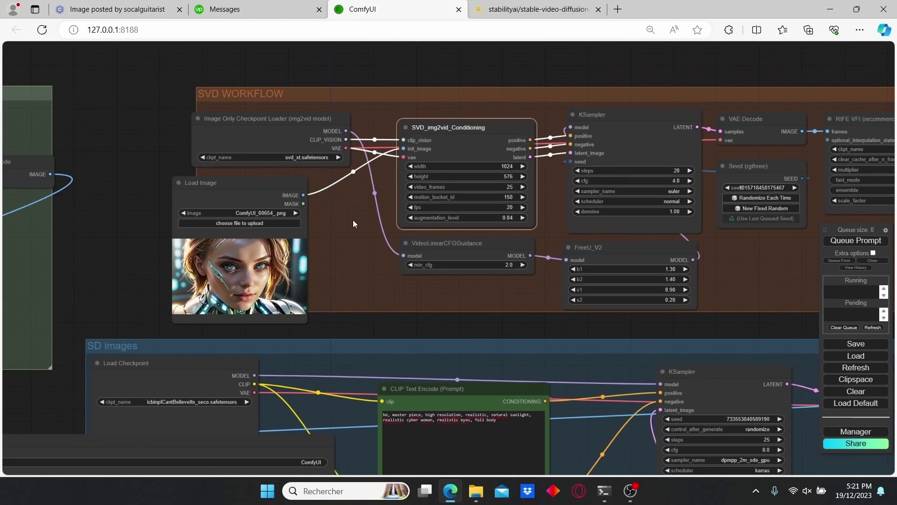
{"action": "left_click_drag", "start_coordinate": [281, 186], "coordinate": [289, 184]}
{"action": "scroll", "coordinate": [196, 188], "scroll_direction": "down", "scroll_amount": 2}
{"action": "left_click_drag", "start_coordinate": [147, 189], "coordinate": [260, 191]}
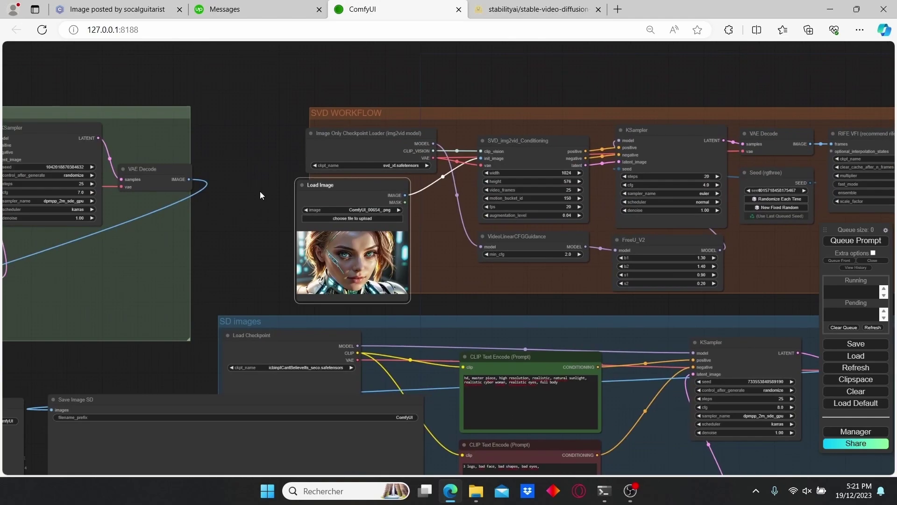
{"action": "scroll", "coordinate": [217, 214], "scroll_direction": "up", "scroll_amount": 1}
{"action": "left_click_drag", "start_coordinate": [284, 282], "coordinate": [311, 289]}
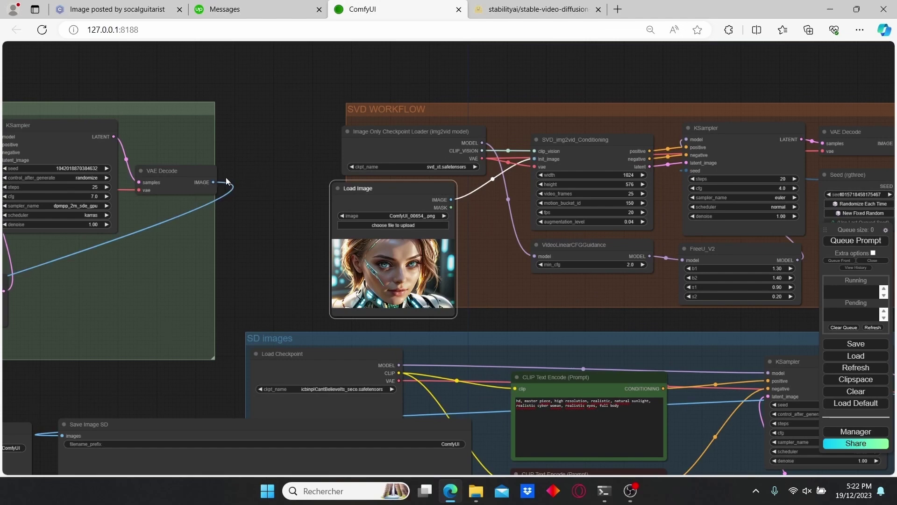
{"action": "left_click_drag", "start_coordinate": [213, 183], "coordinate": [535, 159]}
Step: Connect Load Image's IMAGE output to the init_image input of SVD_img2vid_Conditioning
{"action": "scroll", "coordinate": [335, 233], "scroll_direction": "down", "scroll_amount": 2}
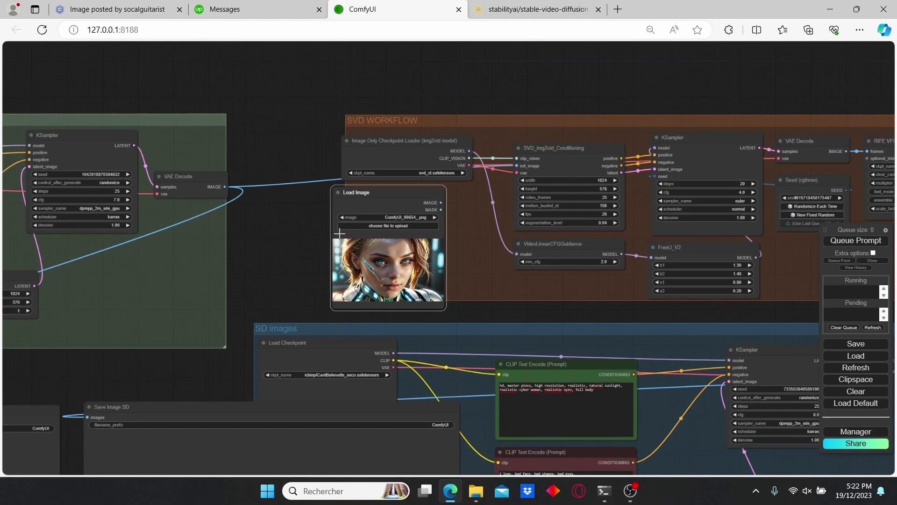
{"action": "left_click_drag", "start_coordinate": [318, 234], "coordinate": [453, 241]}
{"action": "scroll", "coordinate": [470, 242], "scroll_direction": "up", "scroll_amount": 2}
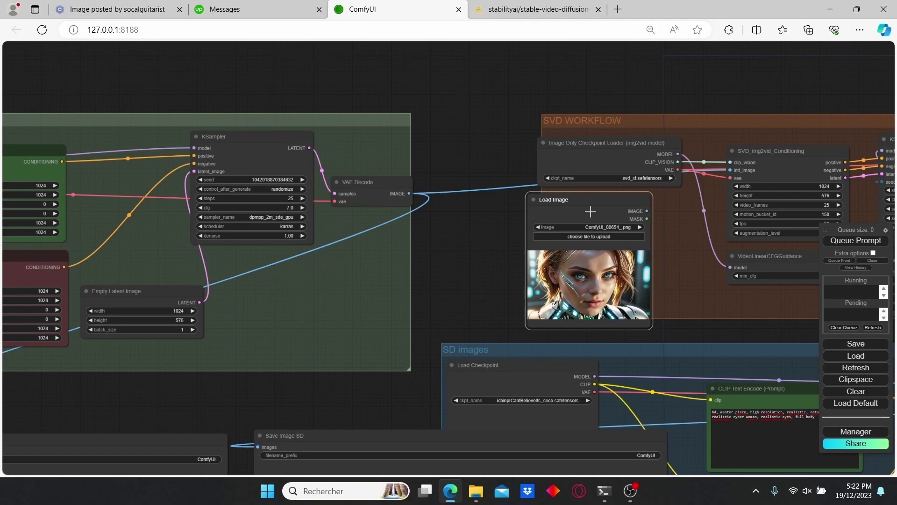
{"action": "scroll", "coordinate": [420, 293], "scroll_direction": "down", "scroll_amount": 3}
{"action": "left_click_drag", "start_coordinate": [408, 287], "coordinate": [253, 287]}
{"action": "scroll", "coordinate": [304, 271], "scroll_direction": "up", "scroll_amount": 2}
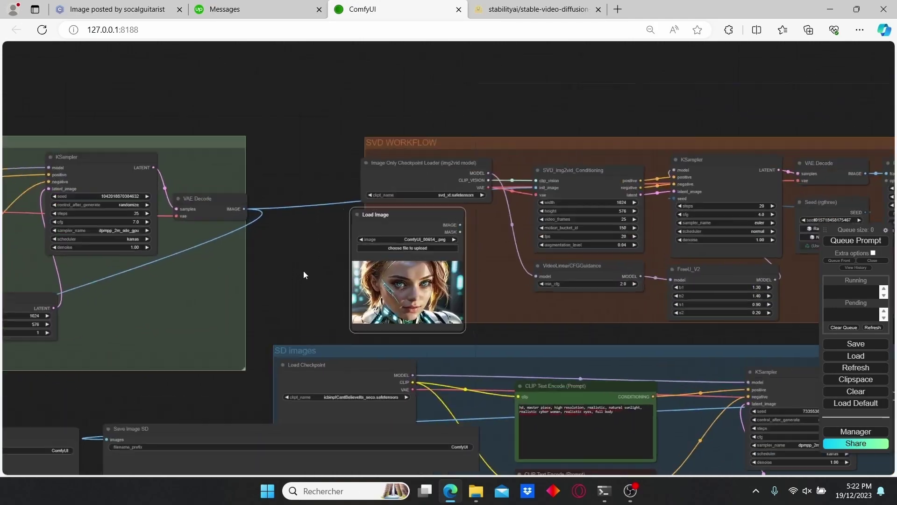
{"action": "scroll", "coordinate": [497, 232], "scroll_direction": "up", "scroll_amount": 3}
{"action": "left_click_drag", "start_coordinate": [475, 237], "coordinate": [521, 172]}
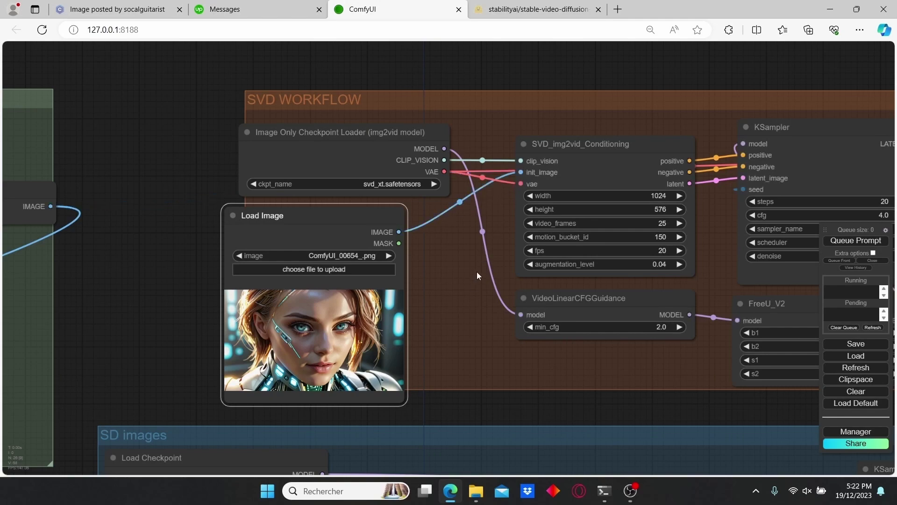
Step: Nudge the Image Only Checkpoint Loader and pan to reveal VAE Decode and RIFE VFI
{"action": "scroll", "coordinate": [473, 282], "scroll_direction": "down", "scroll_amount": 2}
{"action": "left_click_drag", "start_coordinate": [473, 283], "coordinate": [370, 287]}
{"action": "scroll", "coordinate": [370, 287], "scroll_direction": "up", "scroll_amount": 3}
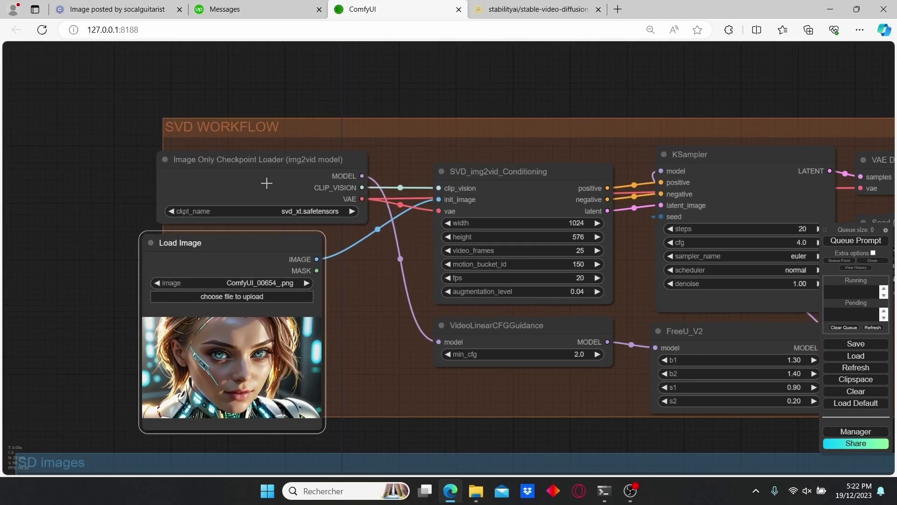
{"action": "left_click", "coordinate": [277, 171]}
{"action": "left_click_drag", "start_coordinate": [277, 171], "coordinate": [275, 169]}
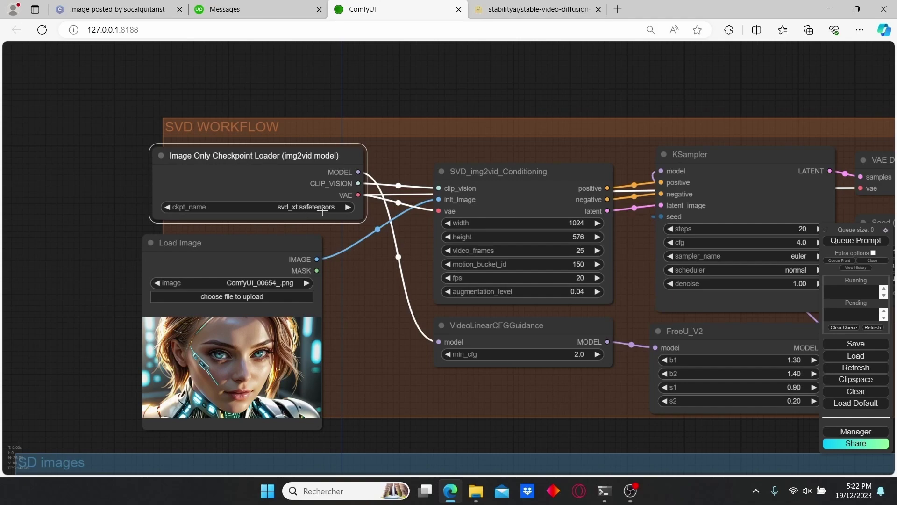
{"action": "left_click_drag", "start_coordinate": [359, 300], "coordinate": [277, 289]}
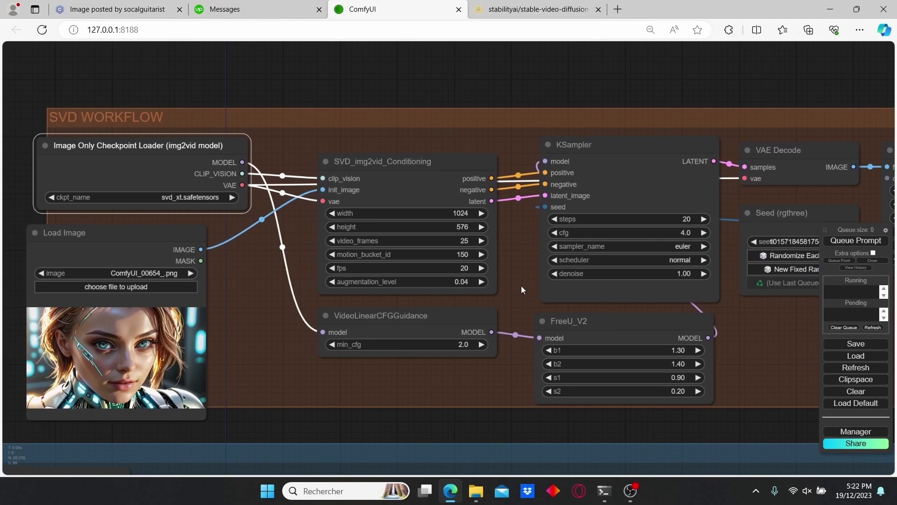
{"action": "left_click_drag", "start_coordinate": [523, 291], "coordinate": [387, 277]}
{"action": "left_click_drag", "start_coordinate": [399, 226], "coordinate": [307, 236]}
{"action": "scroll", "coordinate": [307, 236], "scroll_direction": "up", "scroll_amount": 3}
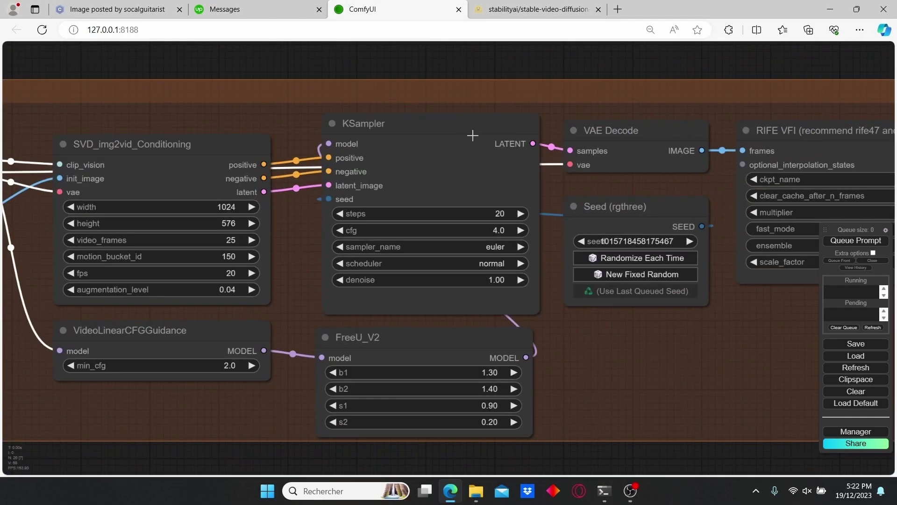
{"action": "left_click", "coordinate": [478, 140]}
{"action": "scroll", "coordinate": [609, 336], "scroll_direction": "up", "scroll_amount": 1}
{"action": "left_click_drag", "start_coordinate": [573, 318], "coordinate": [686, 322]}
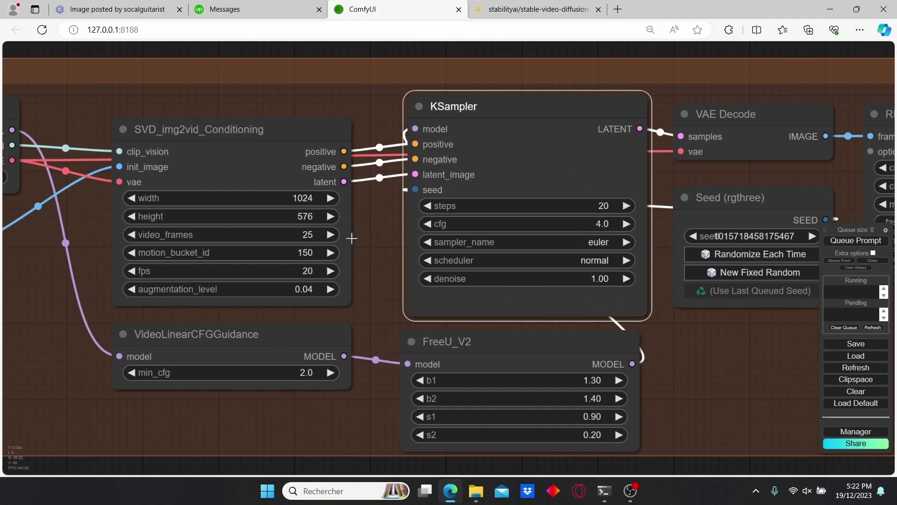
{"action": "scroll", "coordinate": [351, 239], "scroll_direction": "down", "scroll_amount": 2}
{"action": "scroll", "coordinate": [641, 307], "scroll_direction": "down", "scroll_amount": 1}
{"action": "scroll", "coordinate": [642, 309], "scroll_direction": "down", "scroll_amount": 1}
{"action": "left_click_drag", "start_coordinate": [642, 309], "coordinate": [725, 279]}
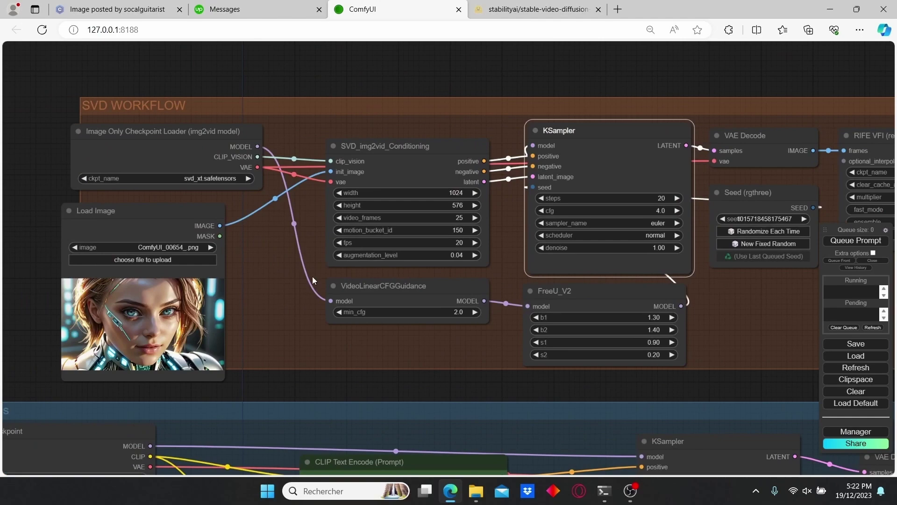
{"action": "scroll", "coordinate": [343, 262], "scroll_direction": "up", "scroll_amount": 3}
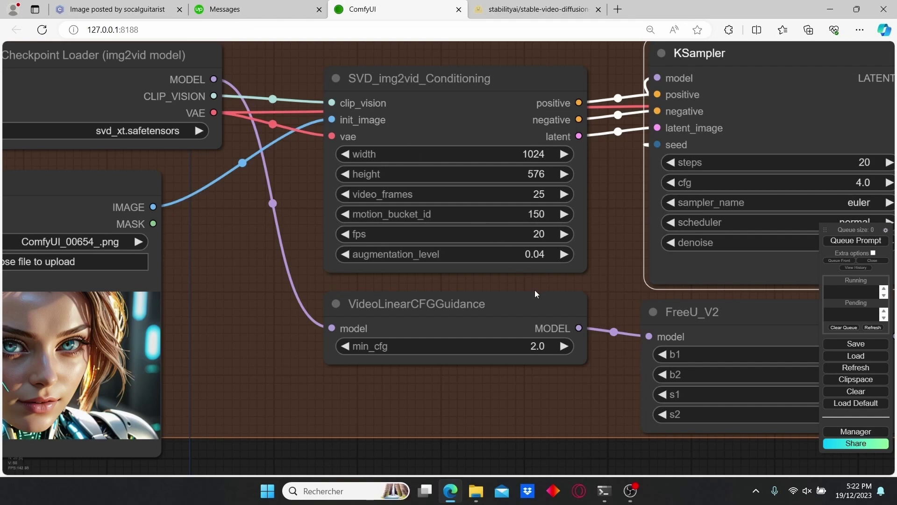
{"action": "scroll", "coordinate": [535, 293], "scroll_direction": "up", "scroll_amount": 2}
{"action": "left_click_drag", "start_coordinate": [532, 287], "coordinate": [492, 288]}
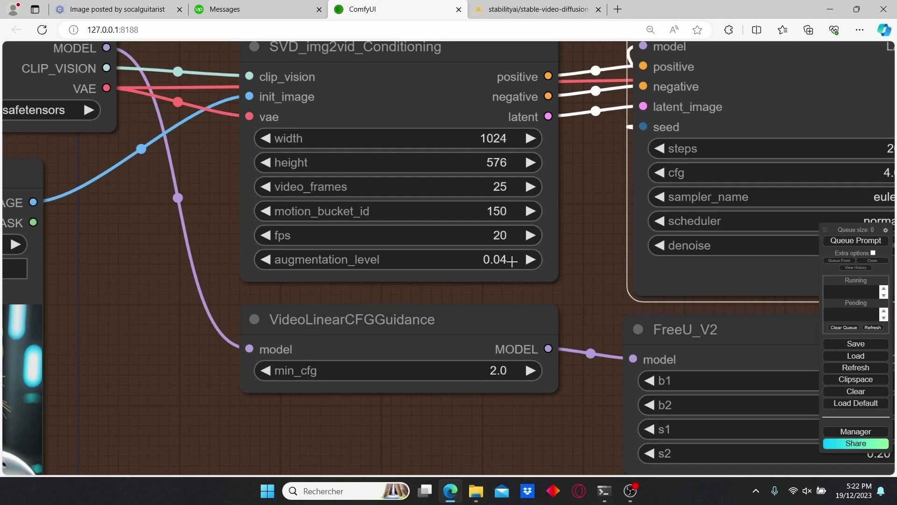
{"action": "scroll", "coordinate": [511, 261], "scroll_direction": "down", "scroll_amount": 2}
{"action": "scroll", "coordinate": [512, 261], "scroll_direction": "up", "scroll_amount": 2}
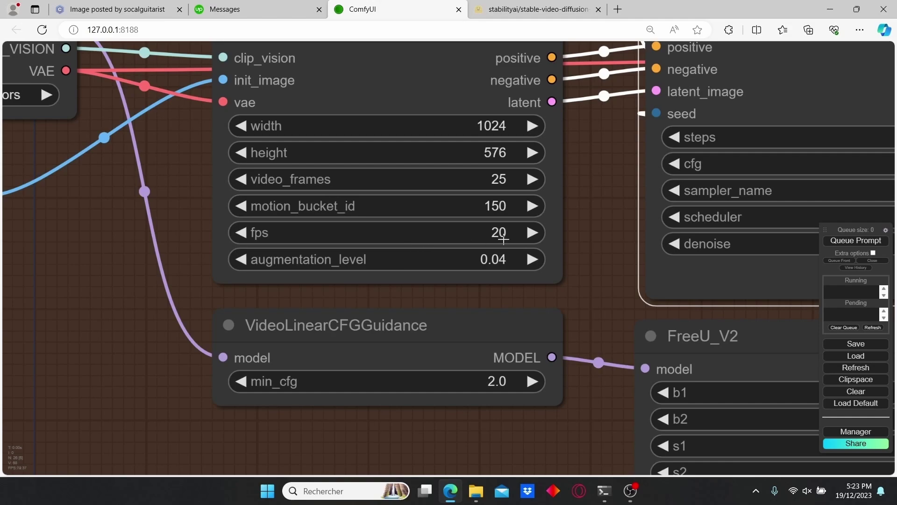
{"action": "scroll", "coordinate": [541, 239], "scroll_direction": "down", "scroll_amount": 2}
{"action": "scroll", "coordinate": [576, 238], "scroll_direction": "down", "scroll_amount": 1}
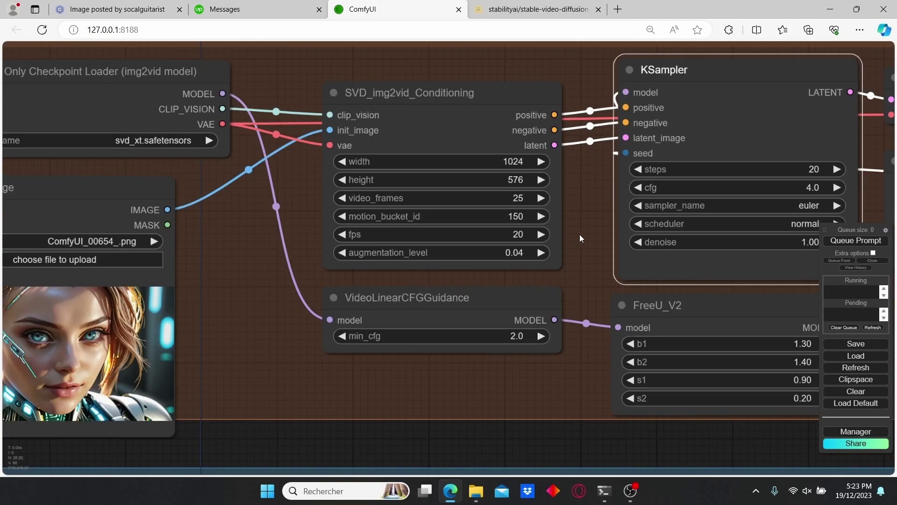
{"action": "left_click_drag", "start_coordinate": [580, 234], "coordinate": [451, 230]}
{"action": "scroll", "coordinate": [451, 231], "scroll_direction": "down", "scroll_amount": 2}
Step: Bypass all nodes in the SD images group
{"action": "left_click_drag", "start_coordinate": [417, 315], "coordinate": [481, 212]}
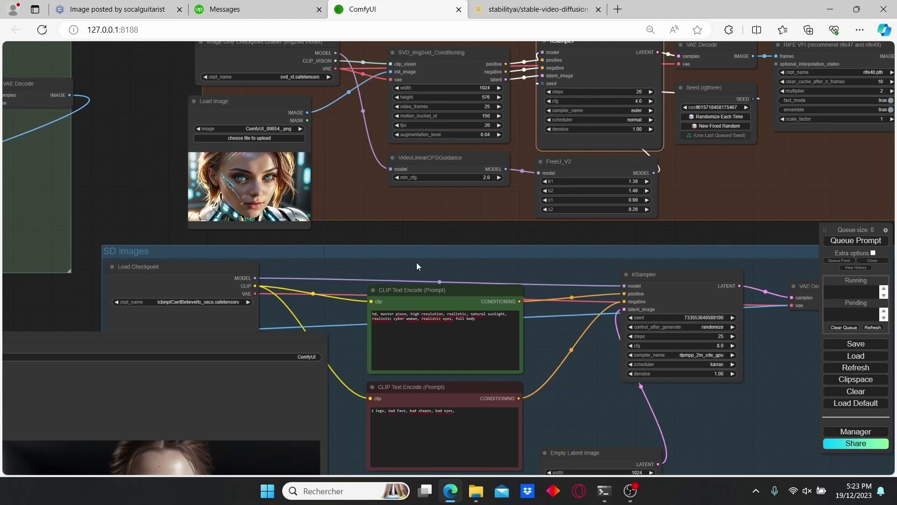
{"action": "left_click_drag", "start_coordinate": [416, 262], "coordinate": [435, 168]}
{"action": "right_click", "coordinate": [435, 168]}
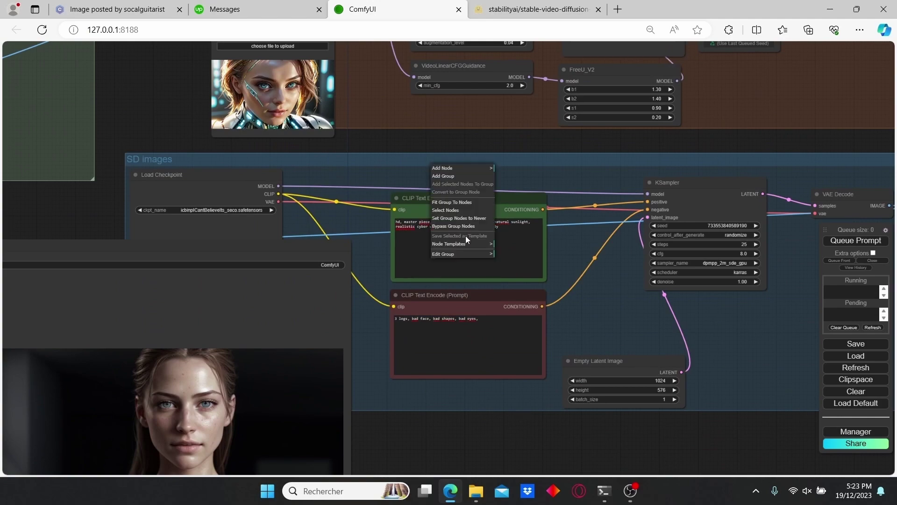
{"action": "left_click", "coordinate": [454, 228]}
{"action": "scroll", "coordinate": [221, 136], "scroll_direction": "down", "scroll_amount": 2}
Step: Bypass the SDXL-Images group too, leaving only the SVD WORKFLOW group active
{"action": "left_click_drag", "start_coordinate": [198, 149], "coordinate": [714, 243]}
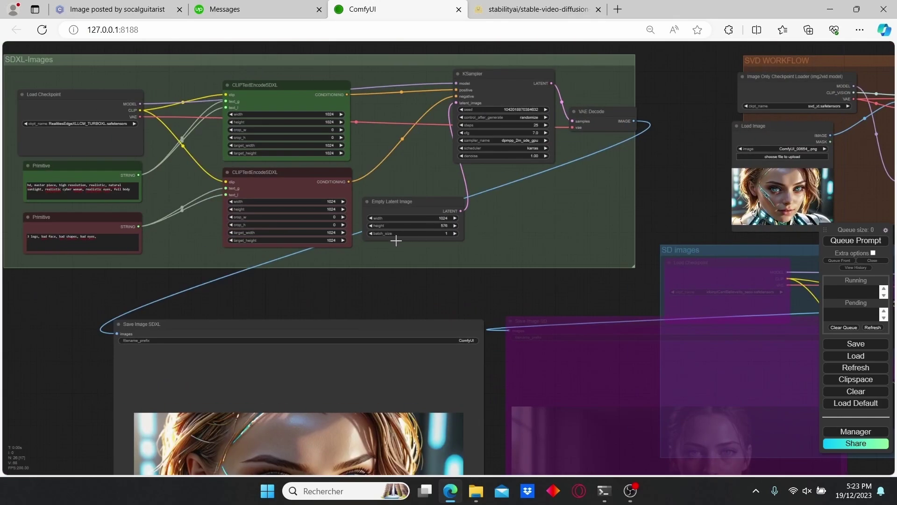
{"action": "left_click_drag", "start_coordinate": [367, 82], "coordinate": [395, 170]}
{"action": "right_click", "coordinate": [392, 156]}
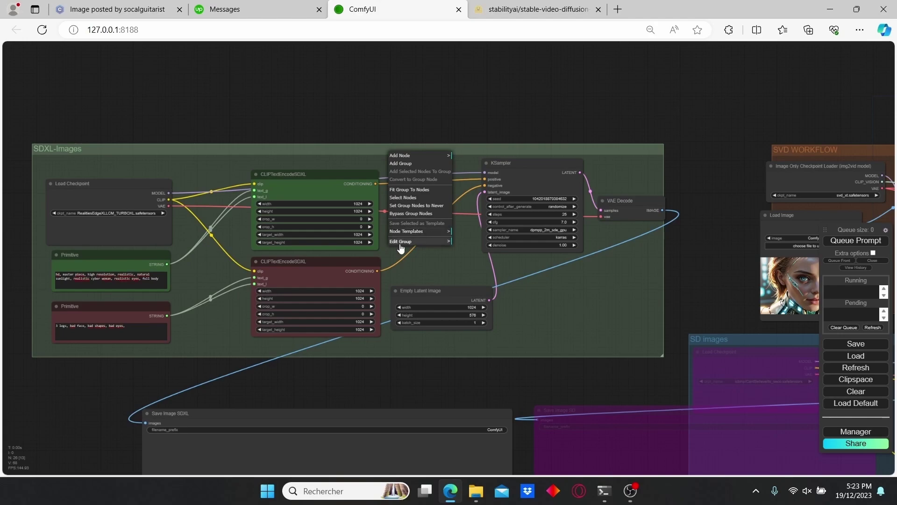
{"action": "left_click", "coordinate": [419, 215]}
{"action": "scroll", "coordinate": [633, 299], "scroll_direction": "down", "scroll_amount": 3}
{"action": "scroll", "coordinate": [633, 299], "scroll_direction": "down", "scroll_amount": 1}
{"action": "left_click_drag", "start_coordinate": [633, 299], "coordinate": [491, 206]}
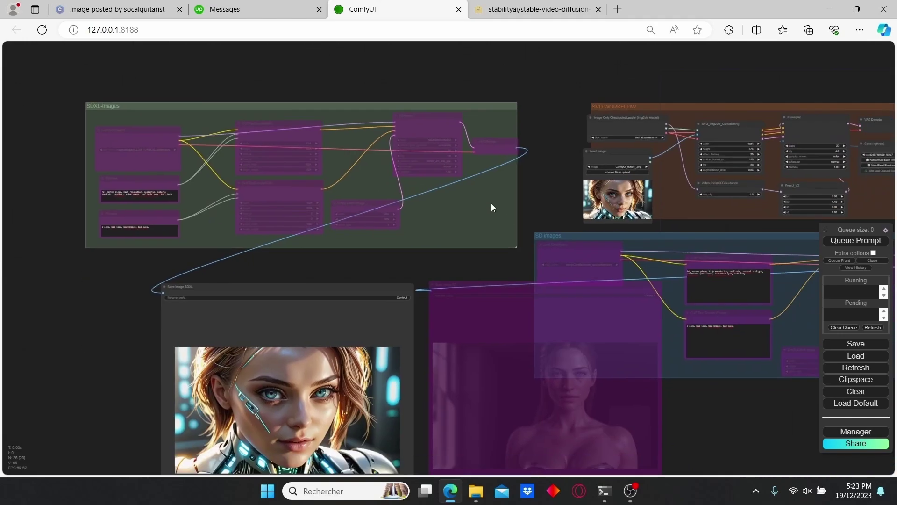
{"action": "left_click_drag", "start_coordinate": [554, 227], "coordinate": [294, 237]}
{"action": "scroll", "coordinate": [654, 234], "scroll_direction": "up", "scroll_amount": 3}
Step: Queue the SVD workflow to render the cyber-woman video, then open the Video Combine output's options
{"action": "left_click_drag", "start_coordinate": [725, 227], "coordinate": [649, 240]}
{"action": "scroll", "coordinate": [649, 240], "scroll_direction": "up", "scroll_amount": 1}
{"action": "scroll", "coordinate": [648, 237], "scroll_direction": "up", "scroll_amount": 1}
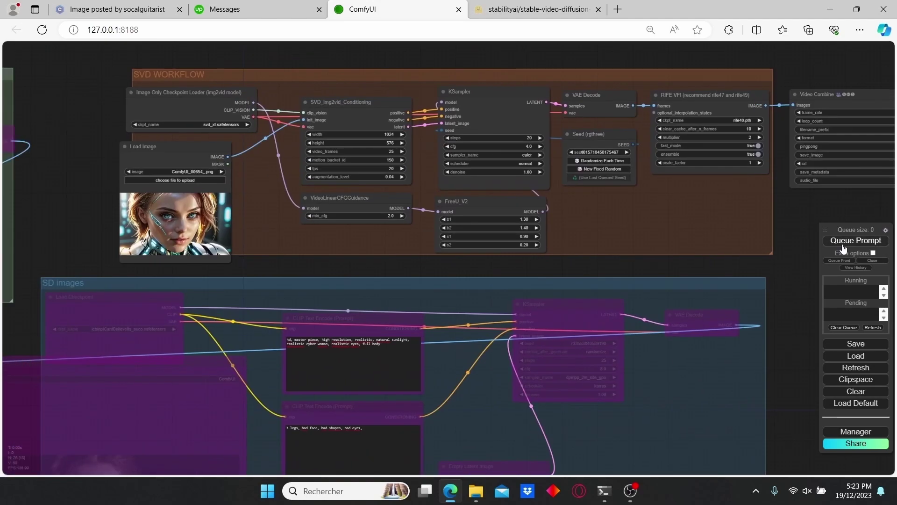
{"action": "left_click", "coordinate": [856, 241]}
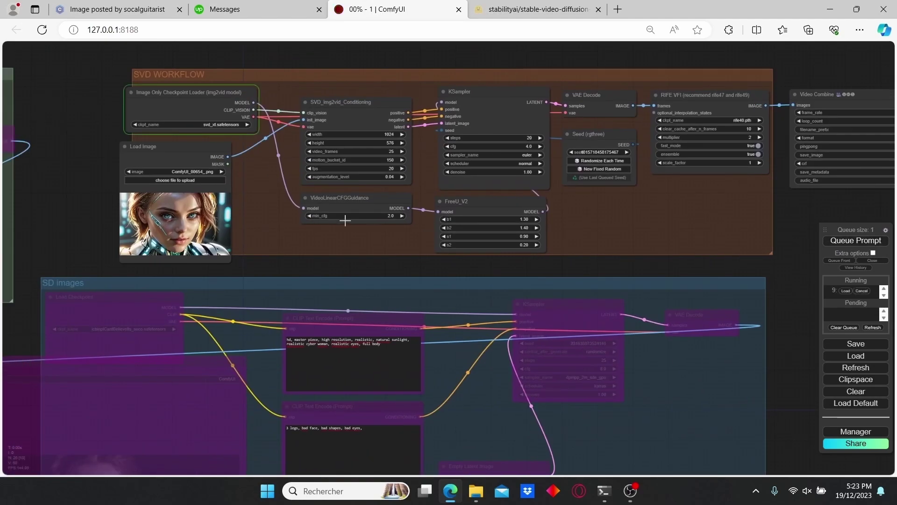
{"action": "scroll", "coordinate": [472, 236], "scroll_direction": "up", "scroll_amount": 1}
{"action": "left_click_drag", "start_coordinate": [472, 237], "coordinate": [379, 238]}
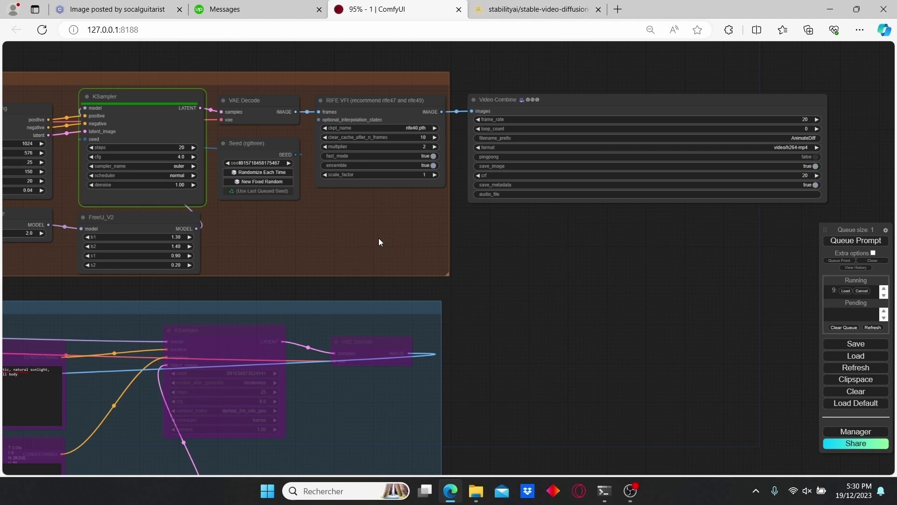
{"action": "scroll", "coordinate": [400, 248], "scroll_direction": "down", "scroll_amount": 1}
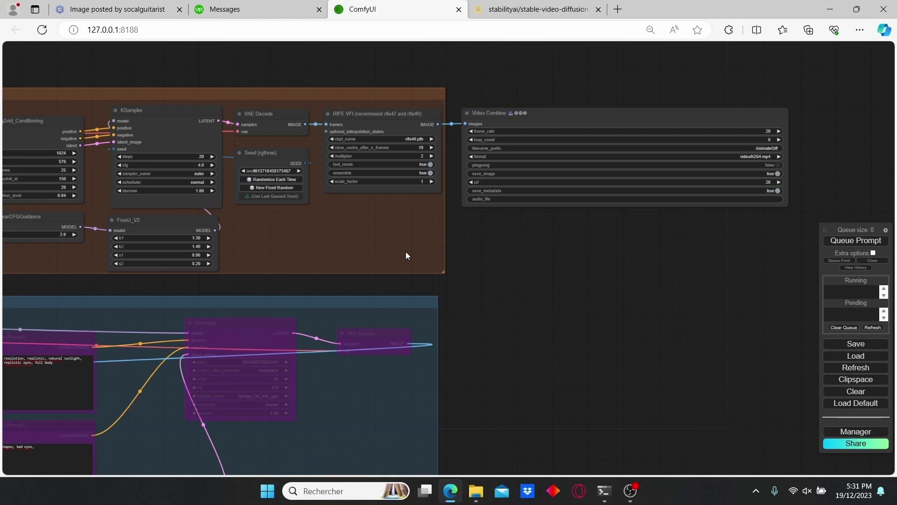
{"action": "right_click", "coordinate": [606, 118]}
Step: Open AnimateDiff_00080.mp4 in a new tab, play it twice, and return to ComfyUI
{"action": "left_click", "coordinate": [621, 134]}
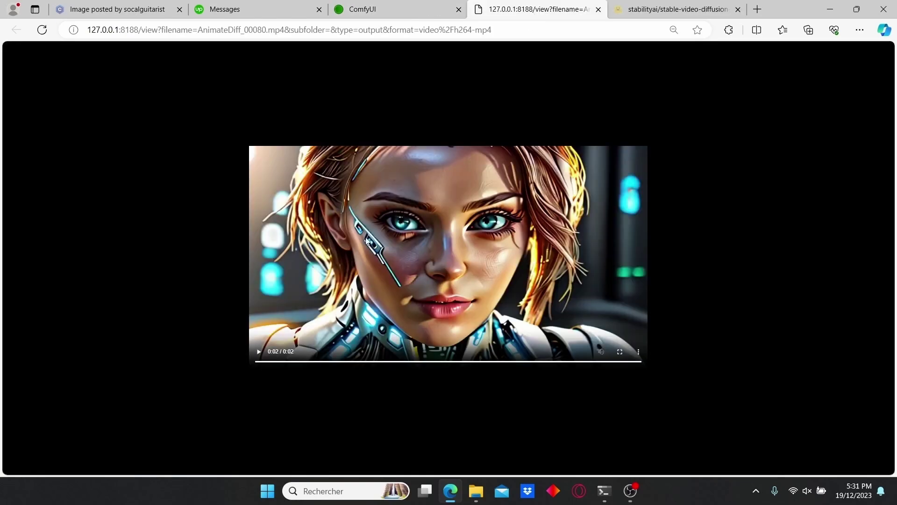
{"action": "left_click", "coordinate": [257, 352]}
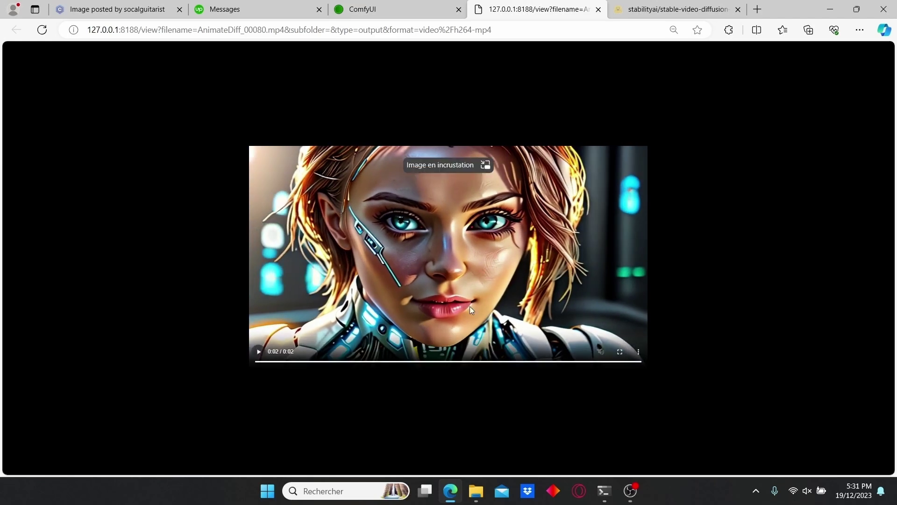
{"action": "left_click", "coordinate": [258, 355]}
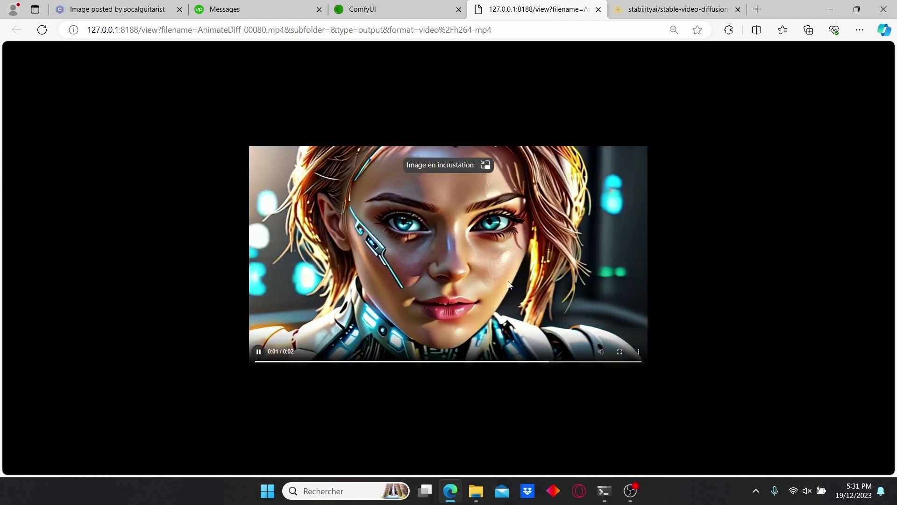
{"action": "left_click", "coordinate": [442, 6]}
Step: Load the campfire picture AnimateDiff_00070.png into the Load Image node
{"action": "left_click_drag", "start_coordinate": [270, 227], "coordinate": [628, 238]}
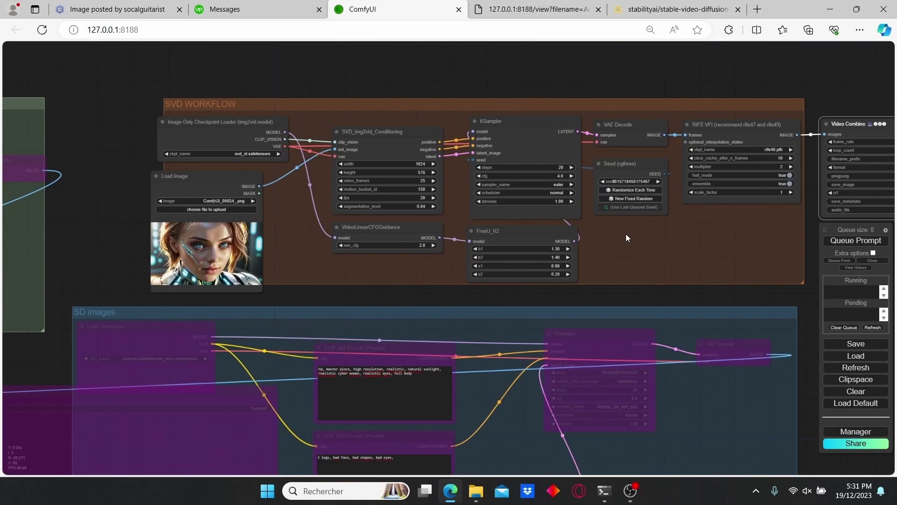
{"action": "left_click_drag", "start_coordinate": [307, 252], "coordinate": [426, 255]}
{"action": "scroll", "coordinate": [408, 251], "scroll_direction": "up", "scroll_amount": 3}
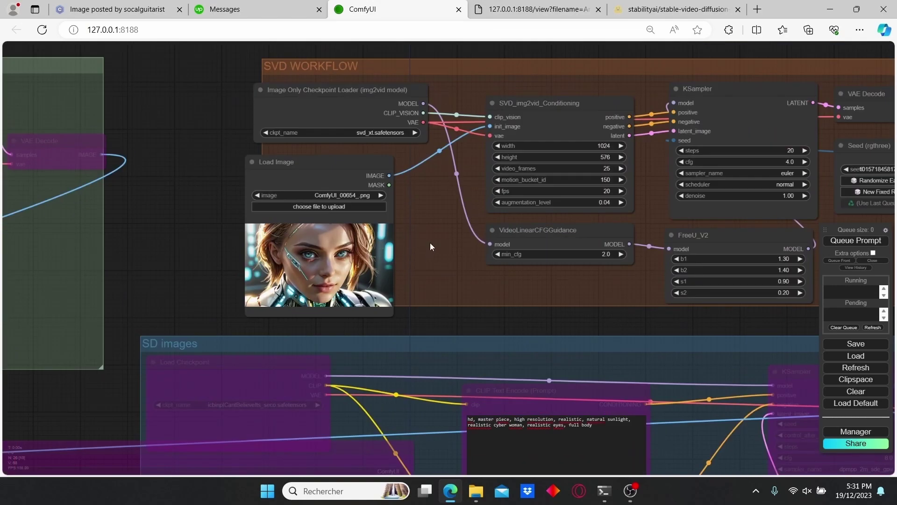
{"action": "left_click", "coordinate": [364, 206]}
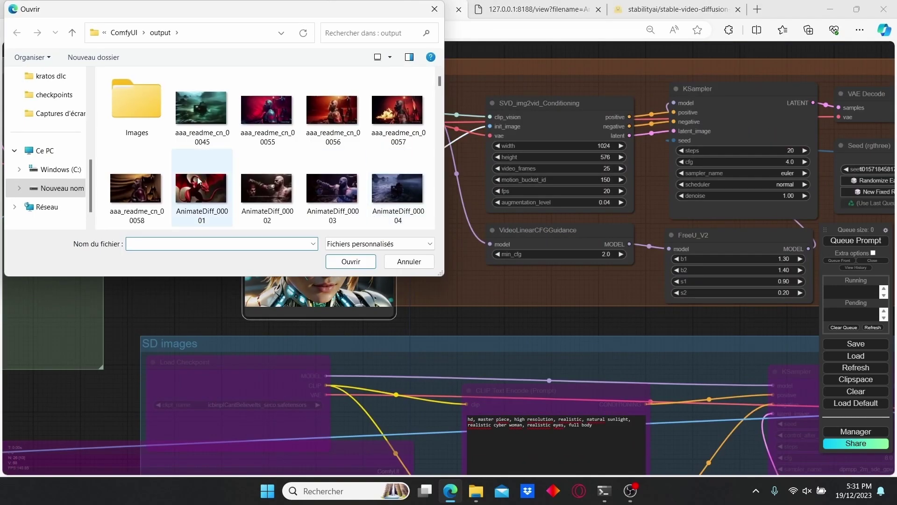
{"action": "scroll", "coordinate": [201, 182], "scroll_direction": "down", "scroll_amount": 5}
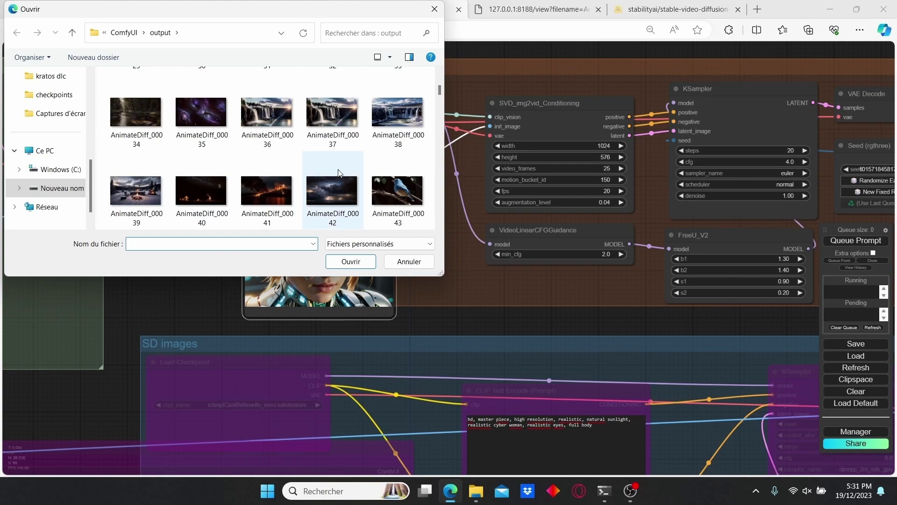
{"action": "scroll", "coordinate": [327, 171], "scroll_direction": "down", "scroll_amount": 3}
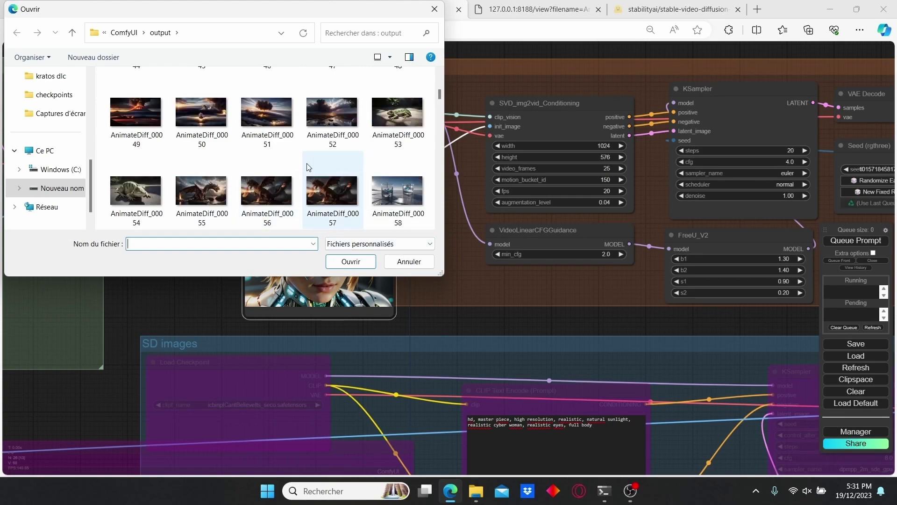
{"action": "scroll", "coordinate": [290, 155], "scroll_direction": "down", "scroll_amount": 3}
{"action": "double_click", "coordinate": [221, 195]}
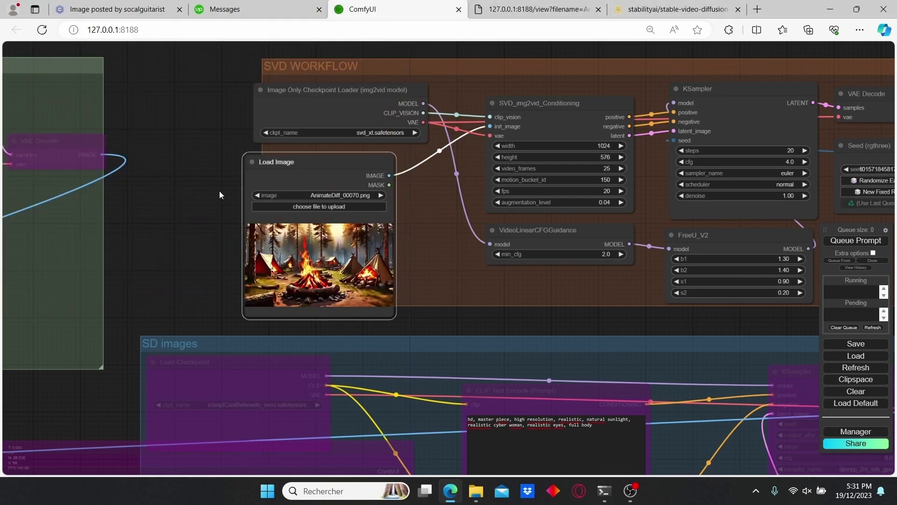
{"action": "scroll", "coordinate": [403, 242], "scroll_direction": "up", "scroll_amount": 2}
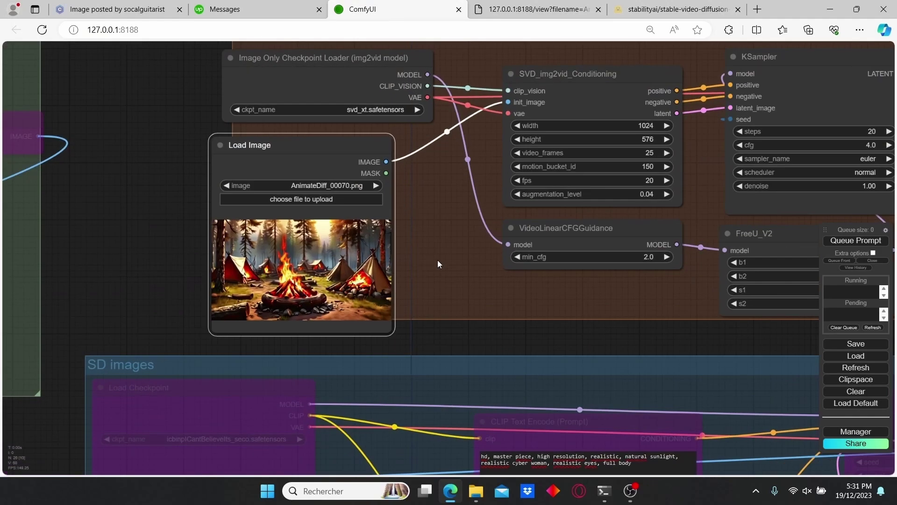
{"action": "left_click_drag", "start_coordinate": [438, 264], "coordinate": [293, 260]}
{"action": "left_click_drag", "start_coordinate": [551, 183], "coordinate": [509, 204]}
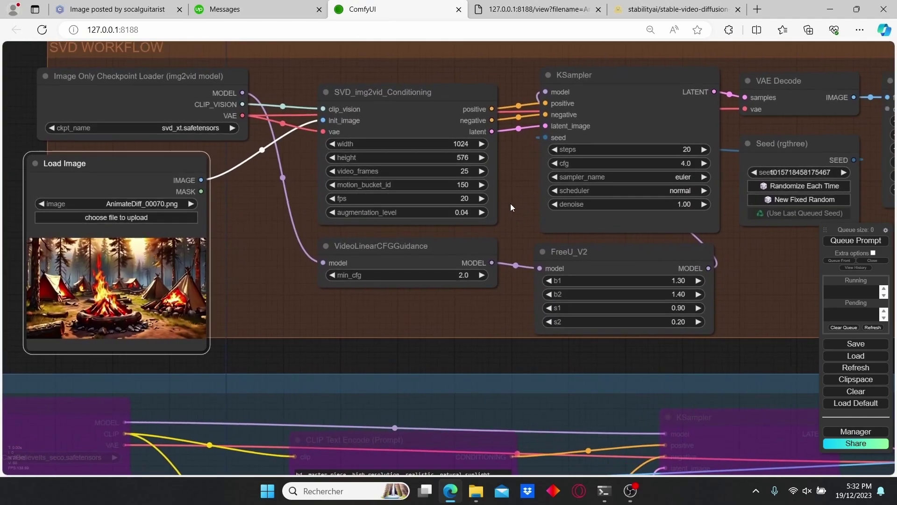
{"action": "scroll", "coordinate": [509, 204], "scroll_direction": "up", "scroll_amount": 3}
Step: Set motion_bucket_id to 200 and view the resulting campfire clip in the Video Combine preview
{"action": "left_click", "coordinate": [452, 183]}
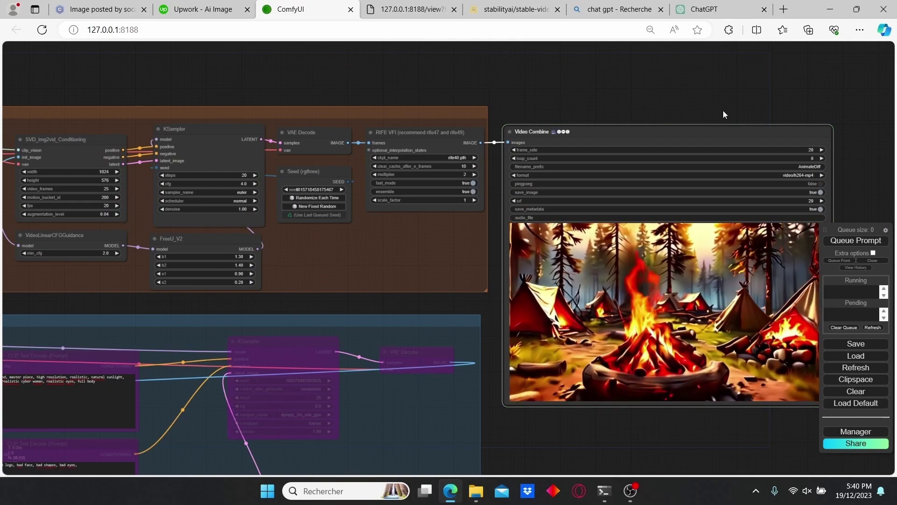
{"action": "left_click_drag", "start_coordinate": [723, 111], "coordinate": [665, 89]}
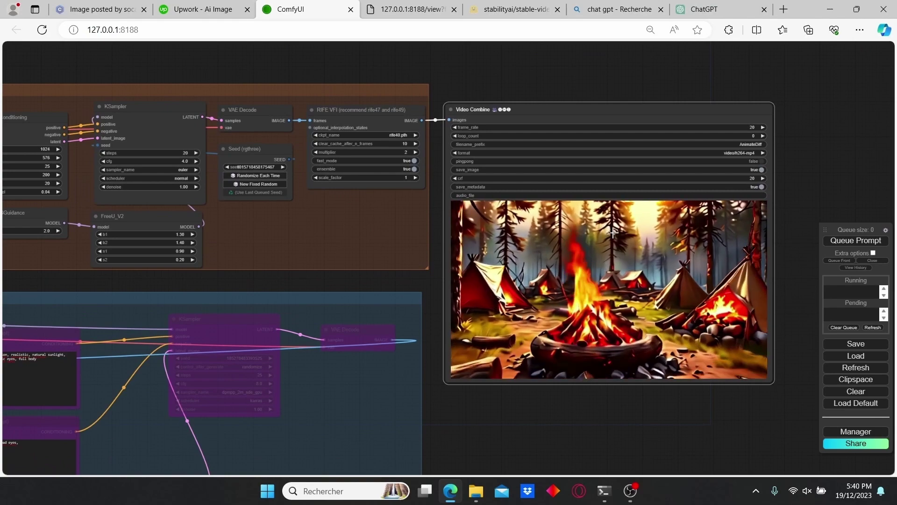
{"action": "scroll", "coordinate": [614, 232], "scroll_direction": "up", "scroll_amount": 1}
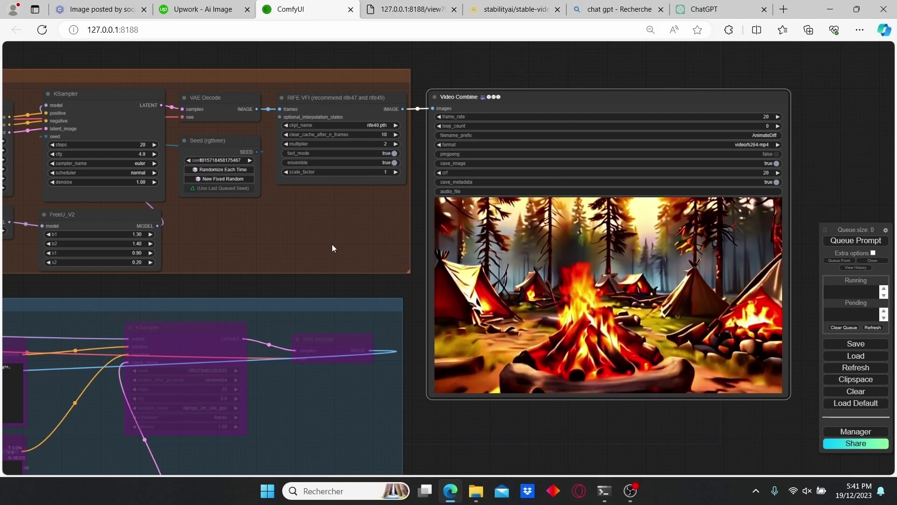
{"action": "left_click_drag", "start_coordinate": [219, 273], "coordinate": [257, 276]}
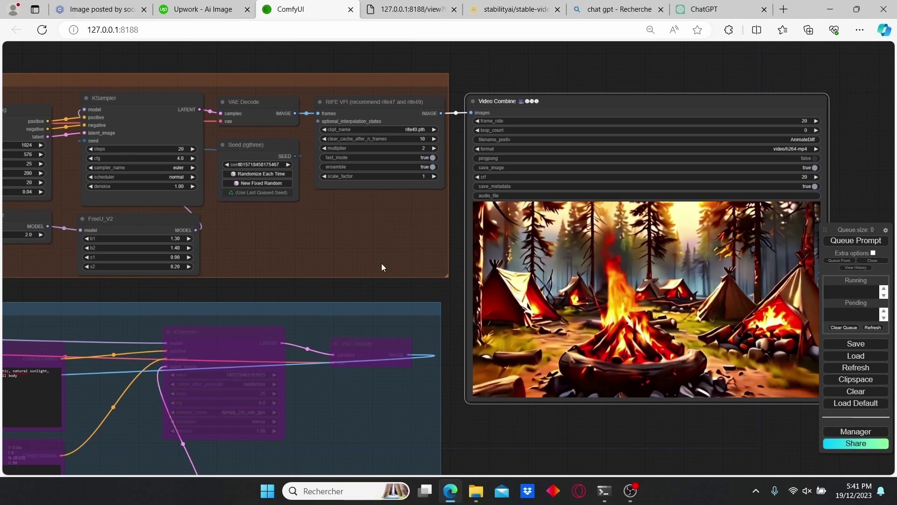
{"action": "left_click_drag", "start_coordinate": [417, 251], "coordinate": [398, 247]}
{"action": "scroll", "coordinate": [357, 255], "scroll_direction": "down", "scroll_amount": 1}
{"action": "scroll", "coordinate": [399, 247], "scroll_direction": "down", "scroll_amount": 1}
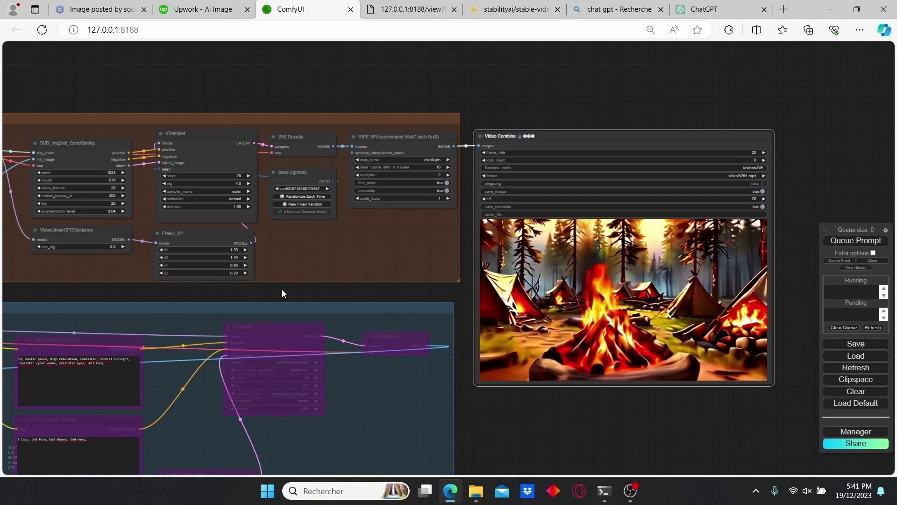
{"action": "left_click_drag", "start_coordinate": [275, 291], "coordinate": [318, 294]}
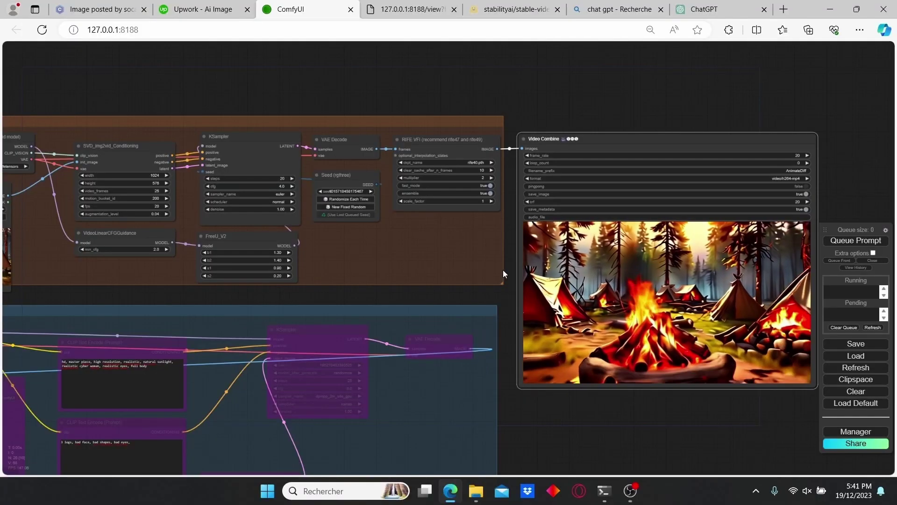
{"action": "left_click_drag", "start_coordinate": [503, 270], "coordinate": [433, 271]}
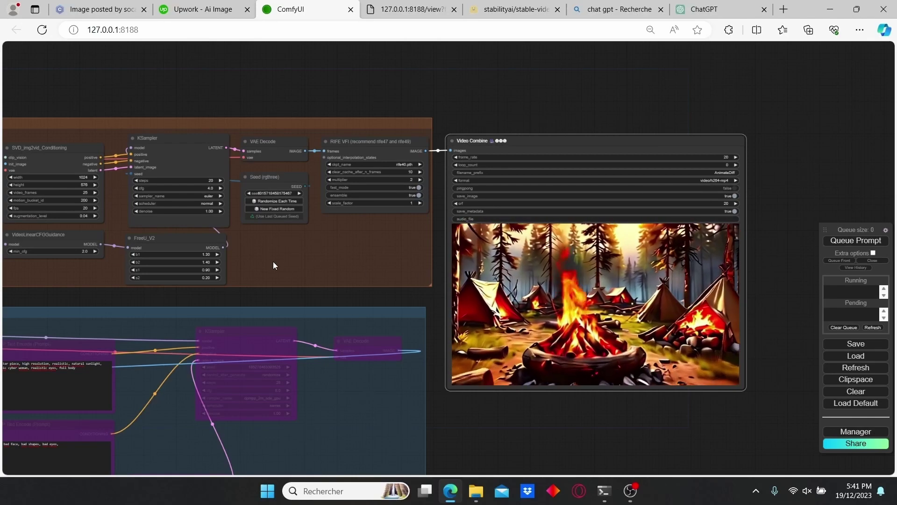
{"action": "scroll", "coordinate": [393, 280], "scroll_direction": "down", "scroll_amount": 1}
{"action": "left_click_drag", "start_coordinate": [393, 280], "coordinate": [384, 278]}
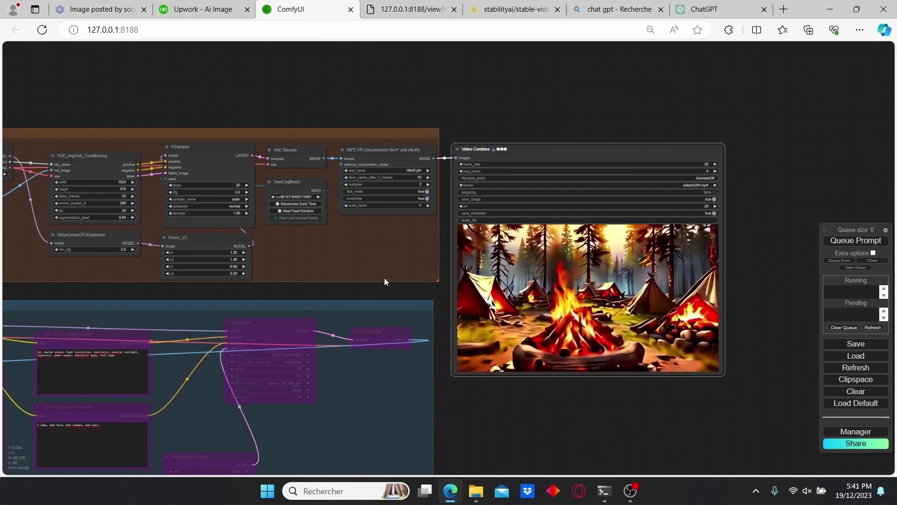
{"action": "scroll", "coordinate": [385, 280], "scroll_direction": "up", "scroll_amount": 2}
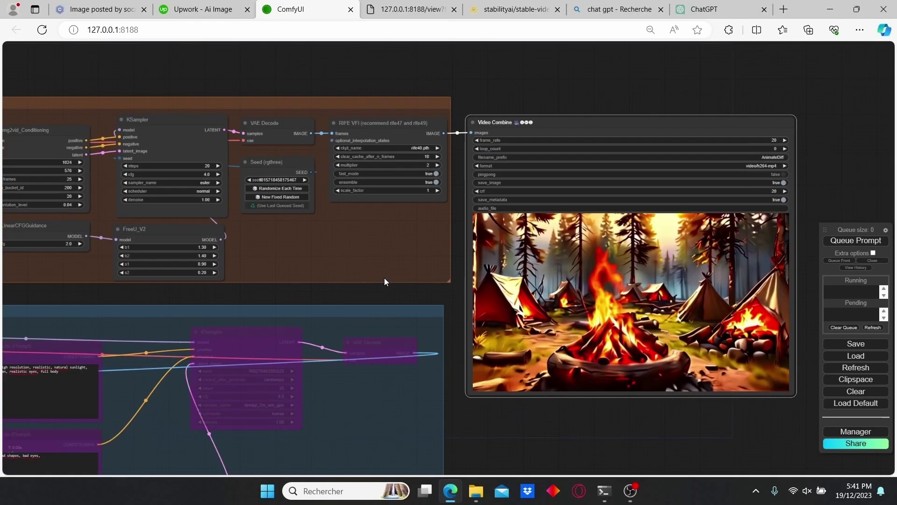